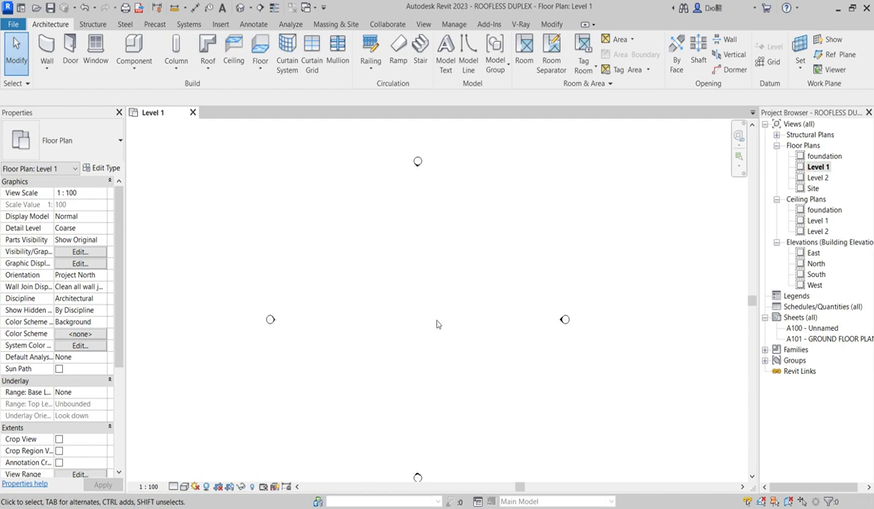
scroll(415, 327, down, 2)
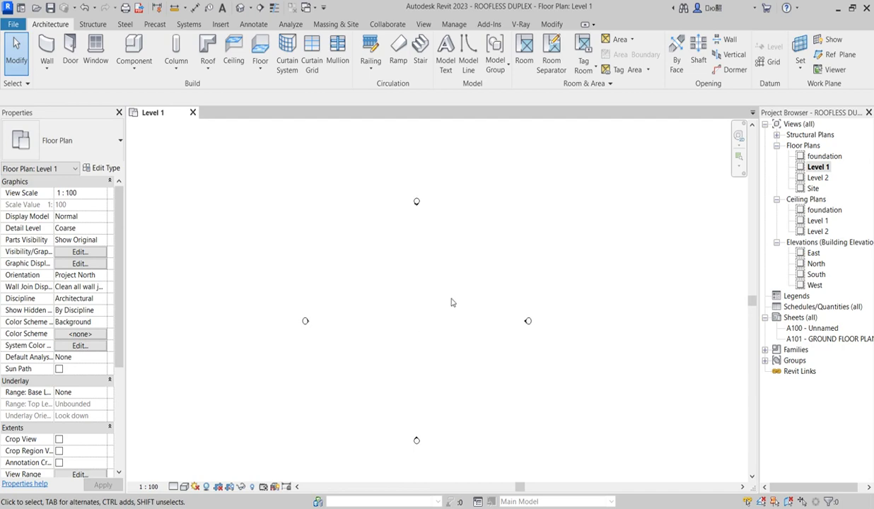
scroll(450, 265, up, 1)
scroll(467, 367, down, 2)
Step: Switch to the reference image ekii2.png and examine the duplex's exterior, balconies and facade
key(alt+Tab)
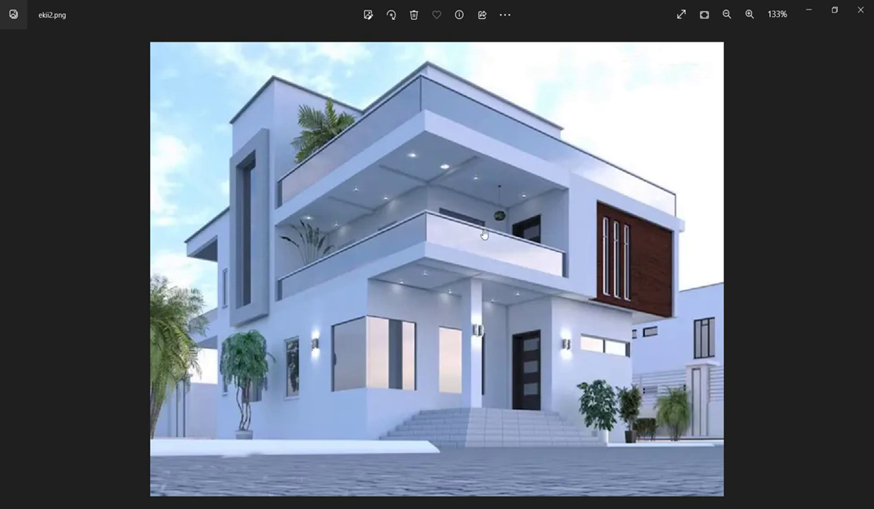
scroll(462, 210, down, 3)
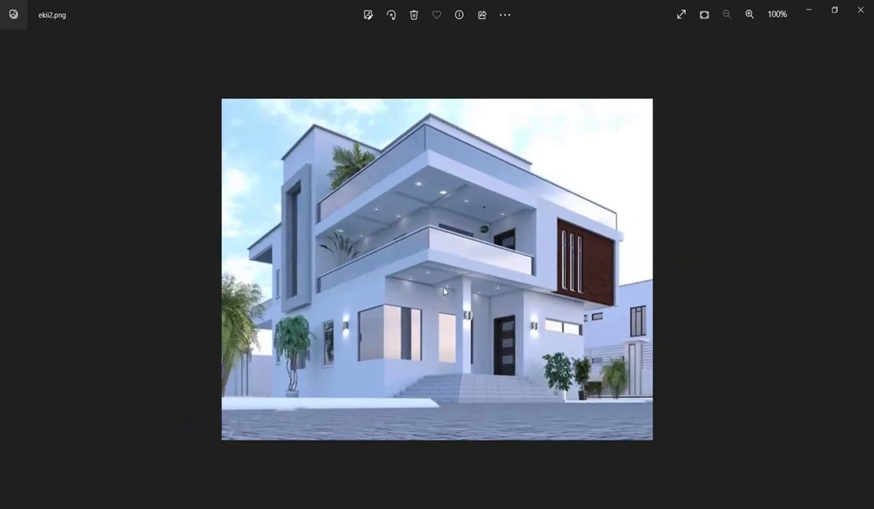
scroll(452, 233, up, 2)
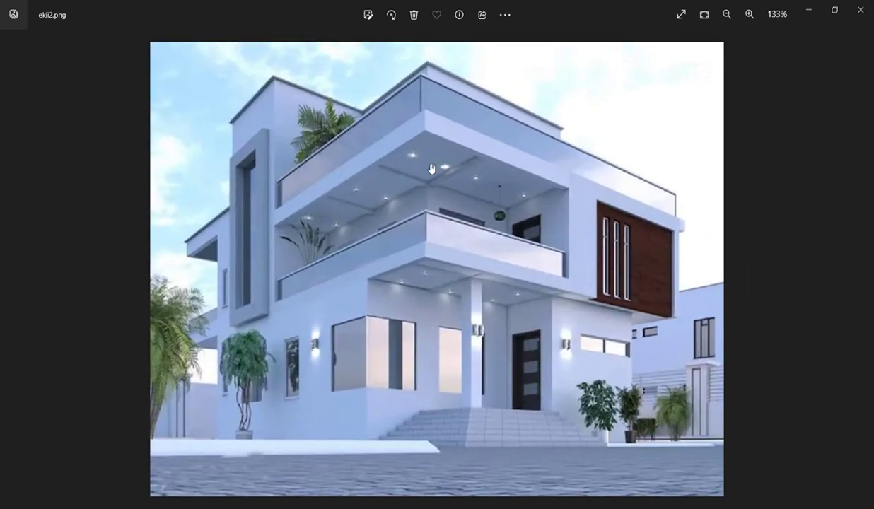
scroll(432, 169, up, 2)
scroll(500, 281, down, 4)
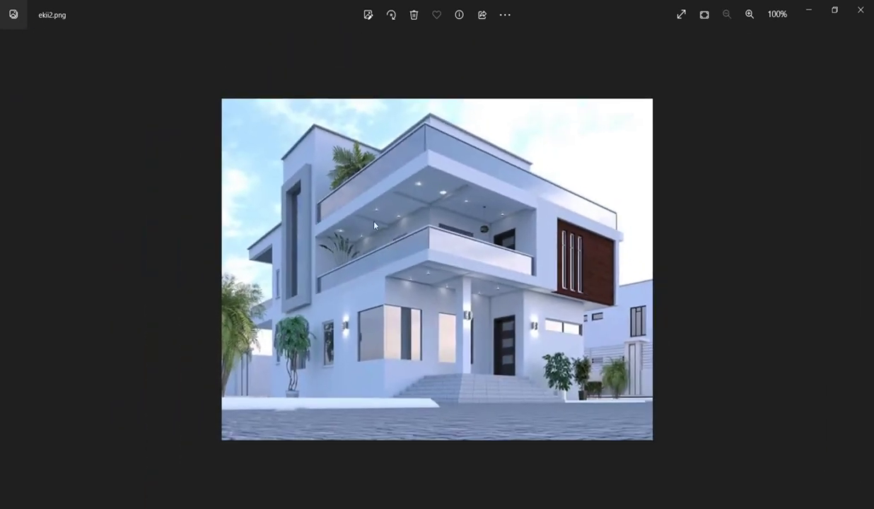
scroll(446, 179, up, 2)
scroll(406, 196, down, 3)
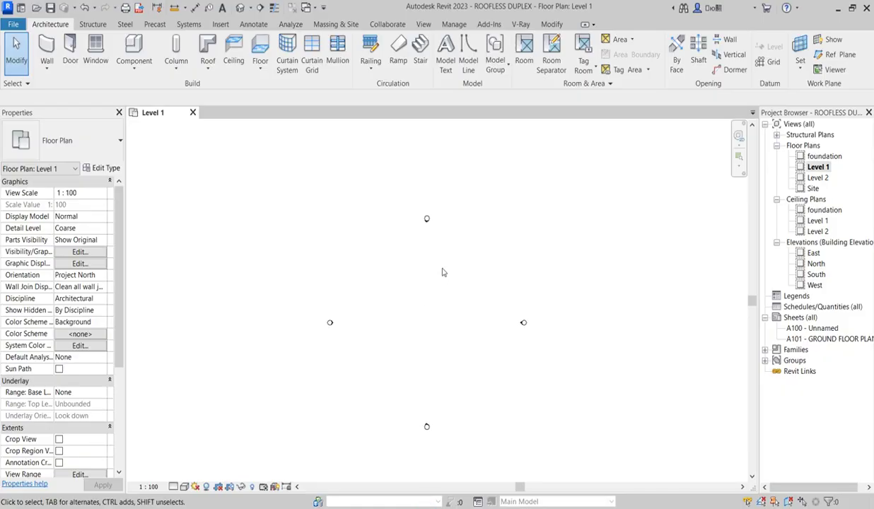
Step: Start the Wall tool in Revit's Level 1 floor plan with the Basic Wall type Generic - 200mm
scroll(443, 272, up, 2)
scroll(421, 206, down, 3)
scroll(403, 346, up, 2)
click(48, 50)
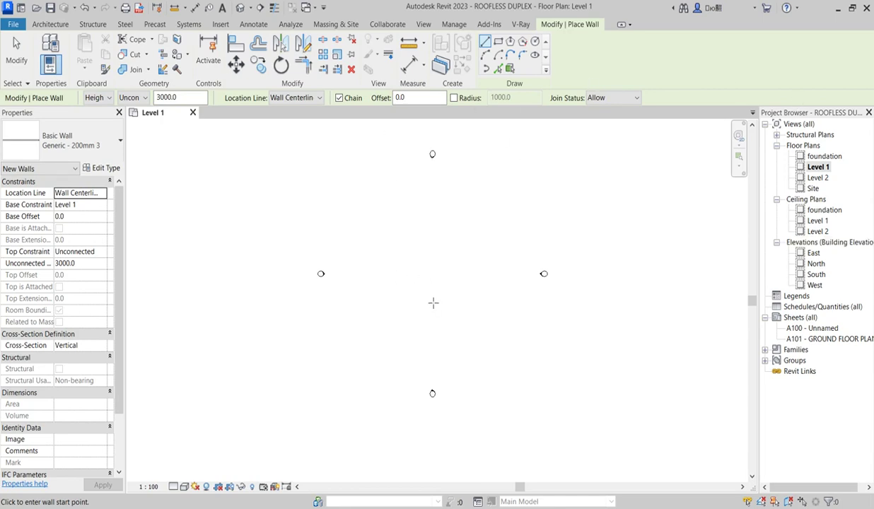
scroll(446, 333, up, 2)
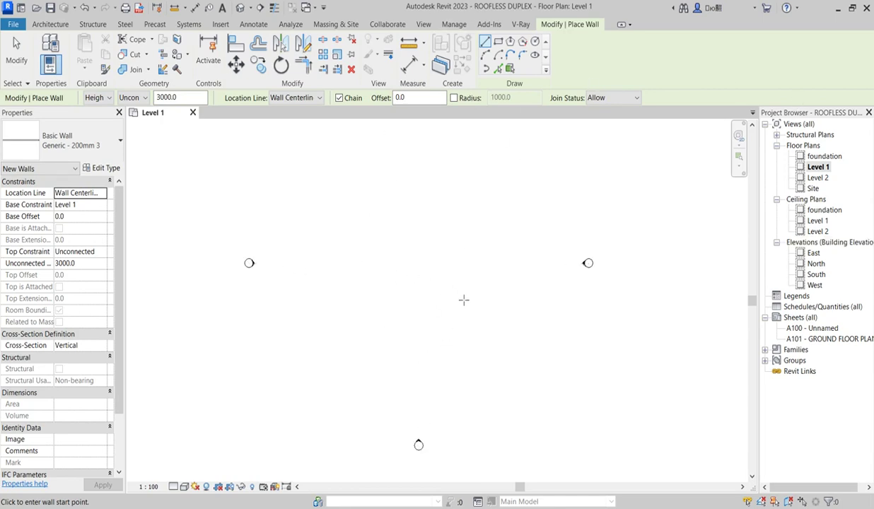
scroll(402, 308, down, 2)
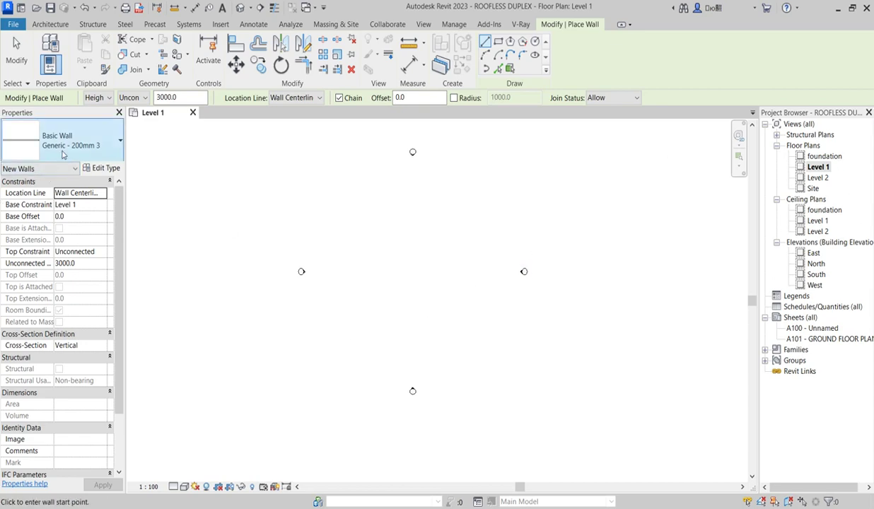
click(118, 145)
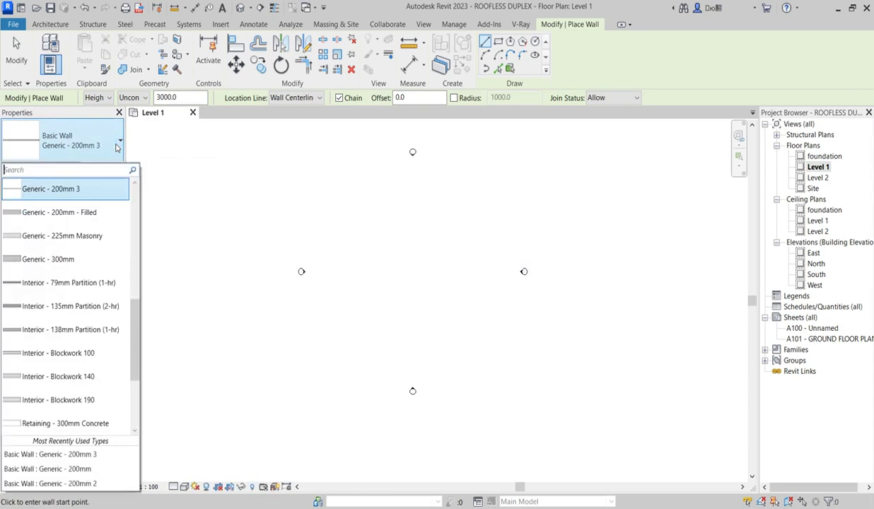
scroll(133, 344, down, 5)
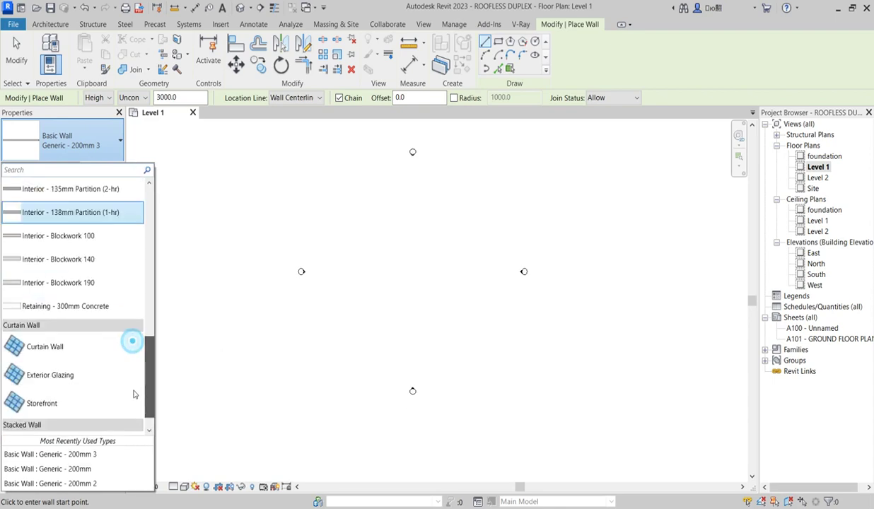
click(97, 468)
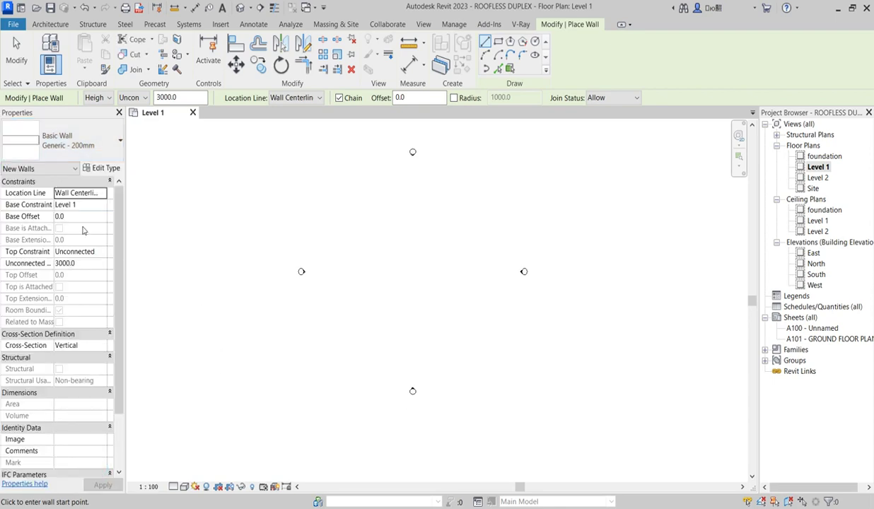
Step: Set the thickness of the Generic - 200mm wall type's structure layer to 225 mm
click(108, 169)
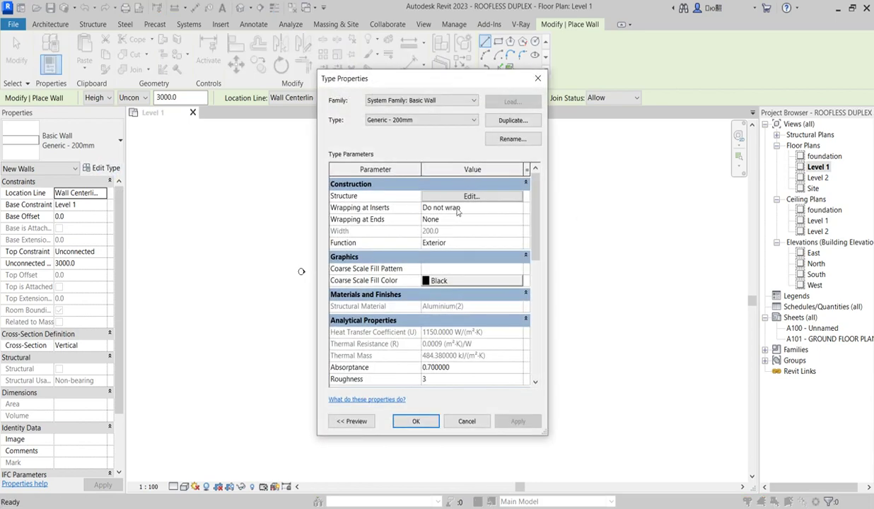
click(470, 197)
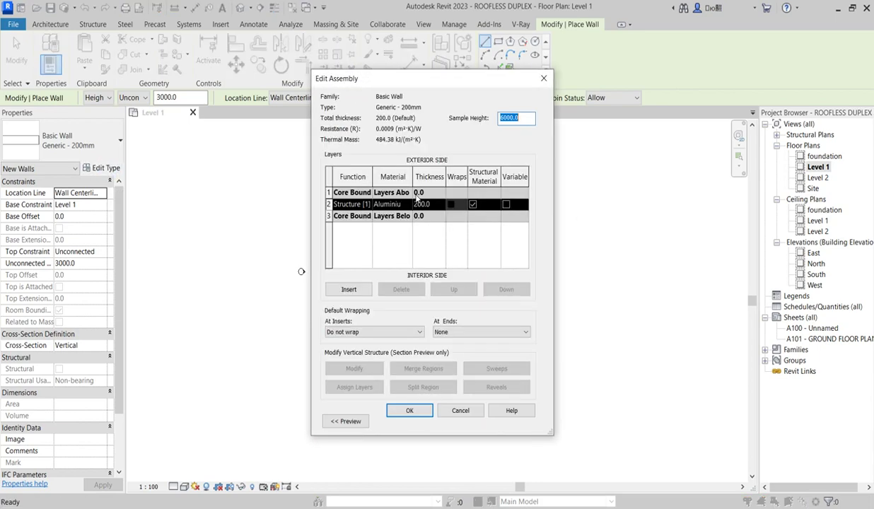
click(427, 205)
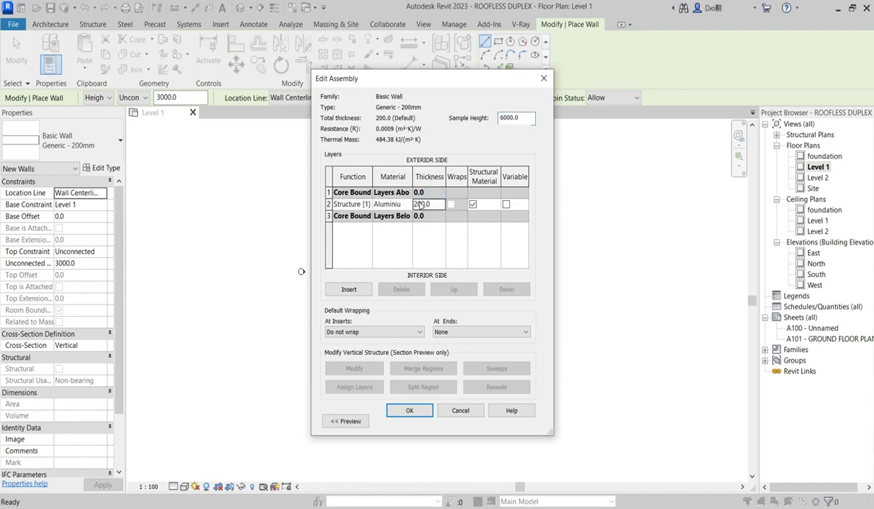
double_click(431, 204)
text(225)
click(412, 411)
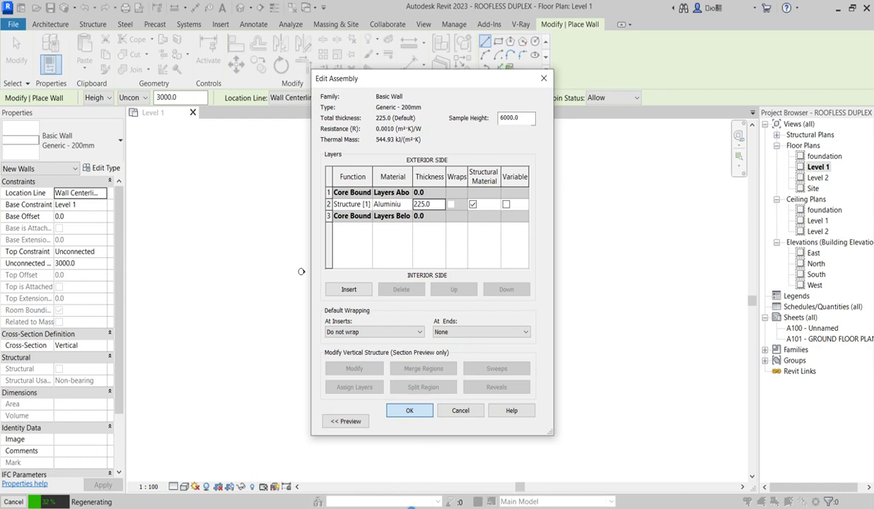
click(423, 420)
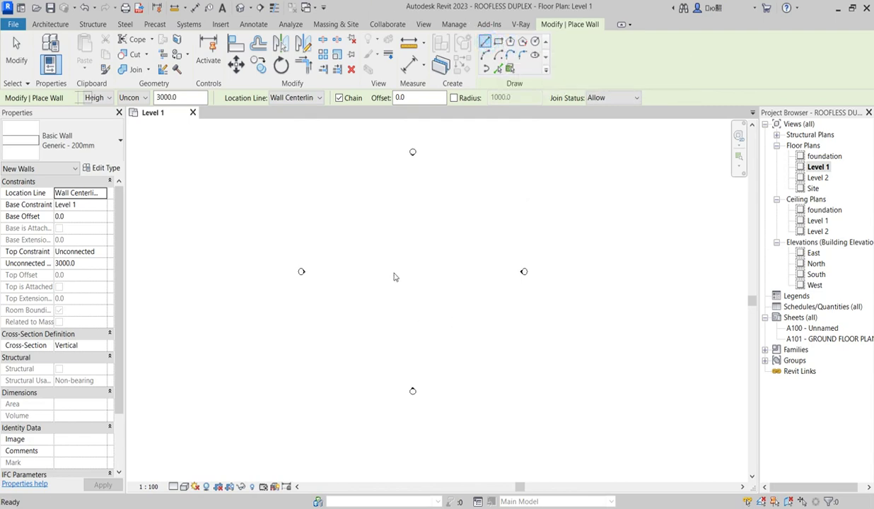
Step: Draw a horizontal wall about 23000 mm long in the upper part of the area between the elevation markers
scroll(396, 275, up, 1)
scroll(398, 249, up, 1)
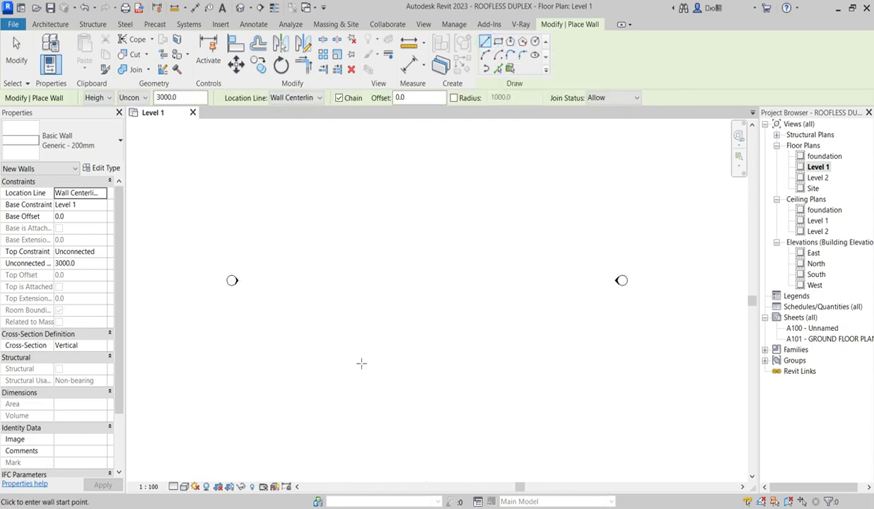
scroll(381, 242, down, 1)
click(353, 230)
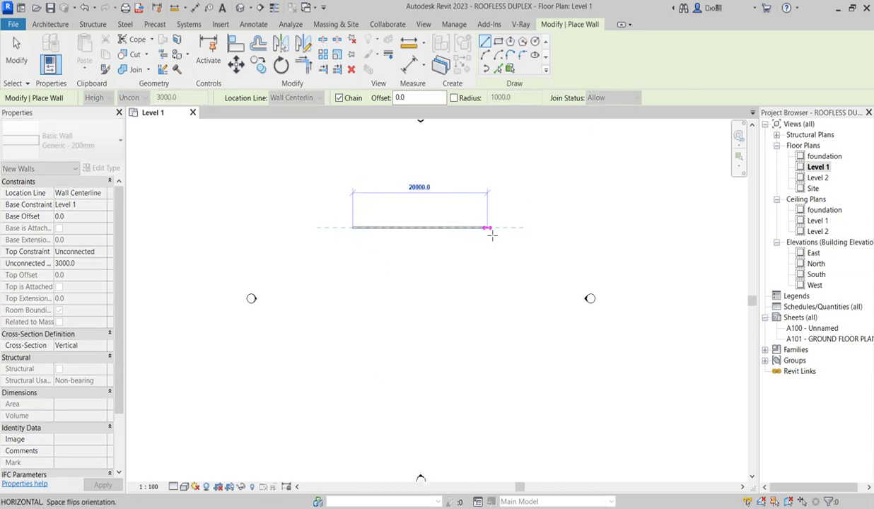
scroll(488, 232, up, 1)
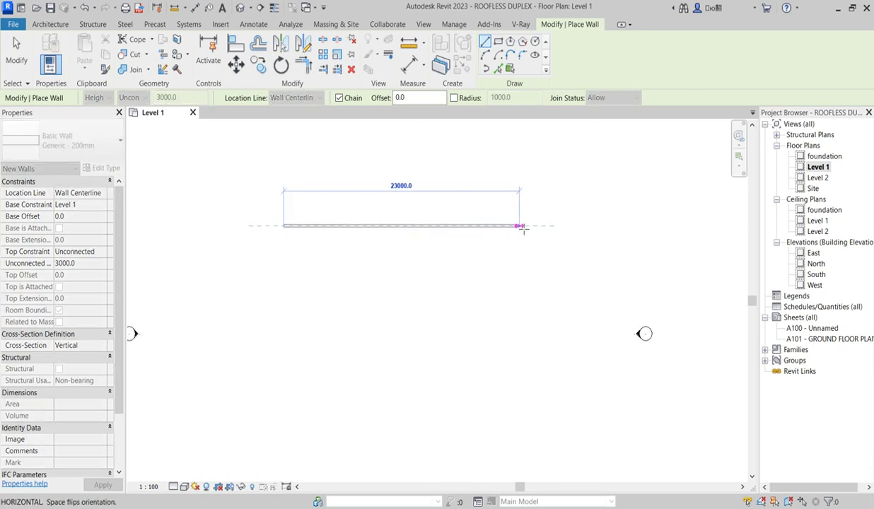
click(516, 227)
key(Escape)
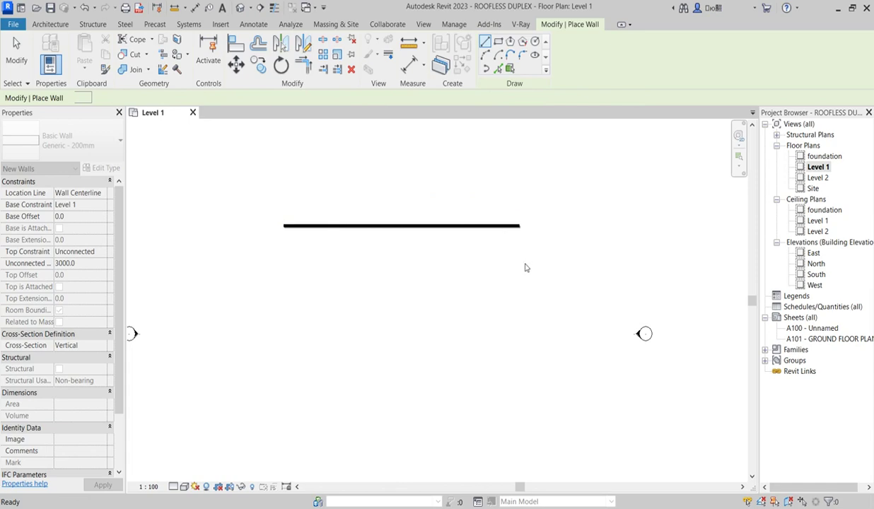
scroll(525, 267, down, 2)
right_click(425, 304)
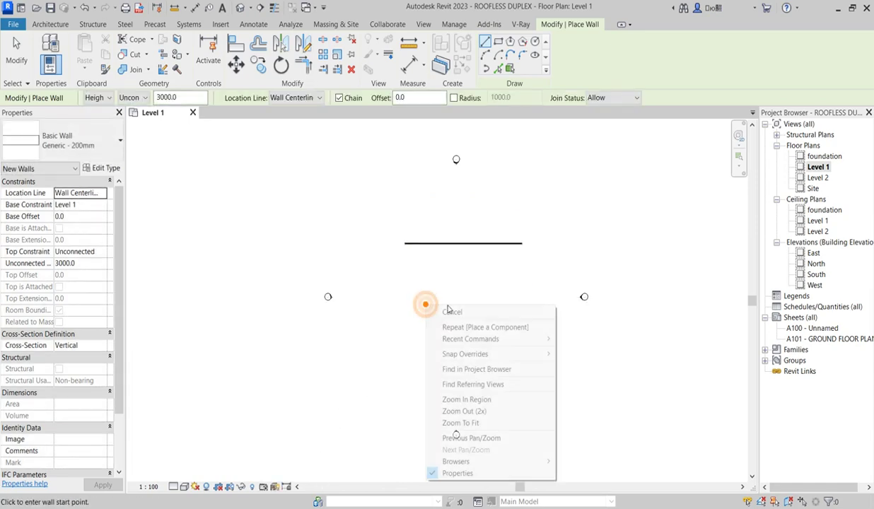
click(452, 312)
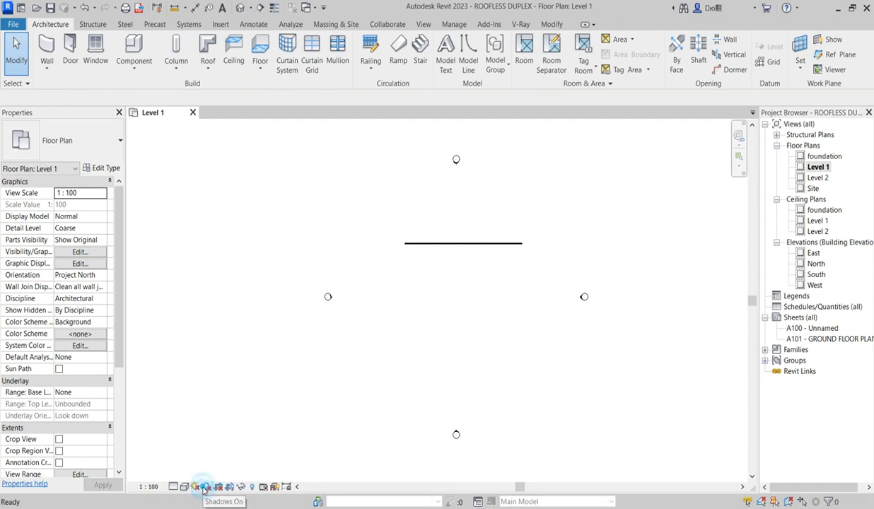
Step: Move the horizontal wall slightly upward in the plan, towards the north elevation marker
scroll(495, 270, up, 4)
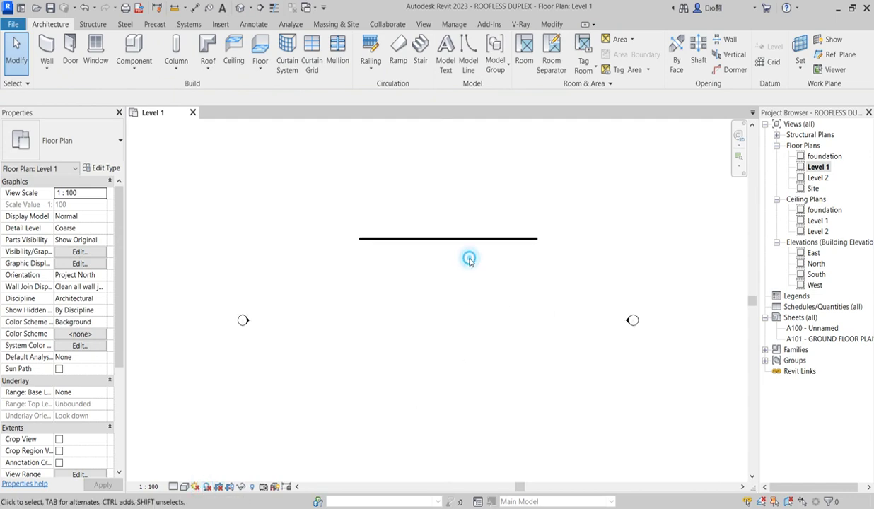
scroll(461, 306, up, 1)
scroll(466, 304, down, 3)
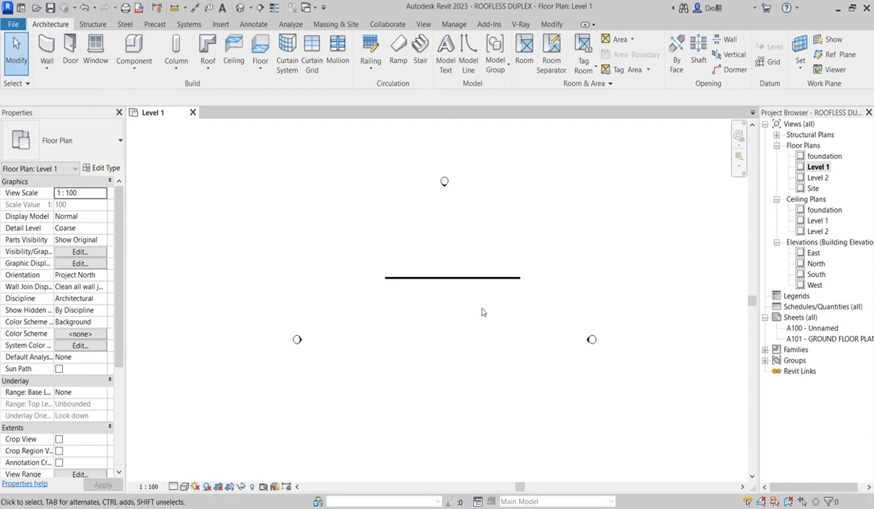
scroll(482, 312, up, 2)
scroll(433, 293, down, 2)
scroll(441, 262, up, 3)
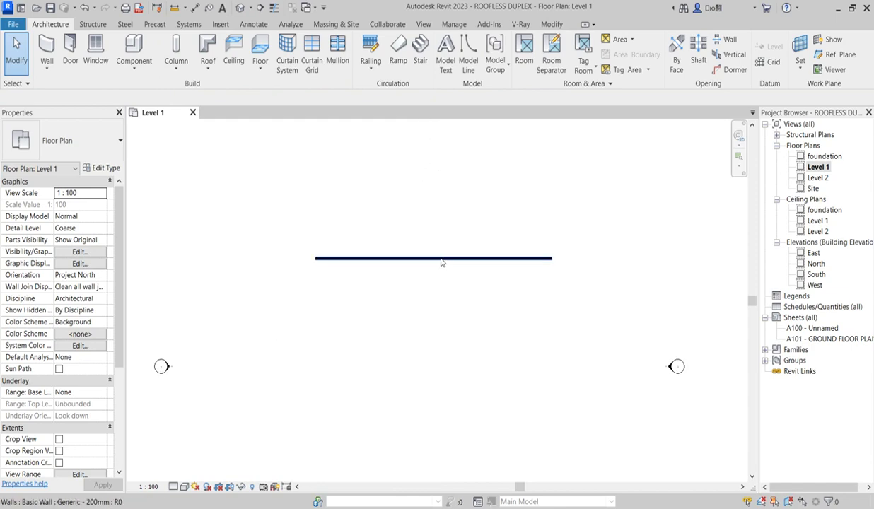
click(443, 259)
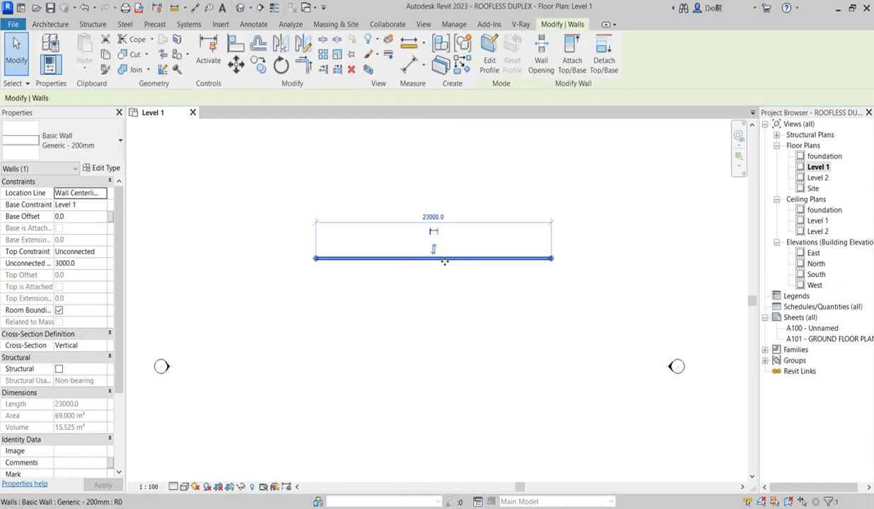
drag(444, 262, 403, 250)
key(Escape)
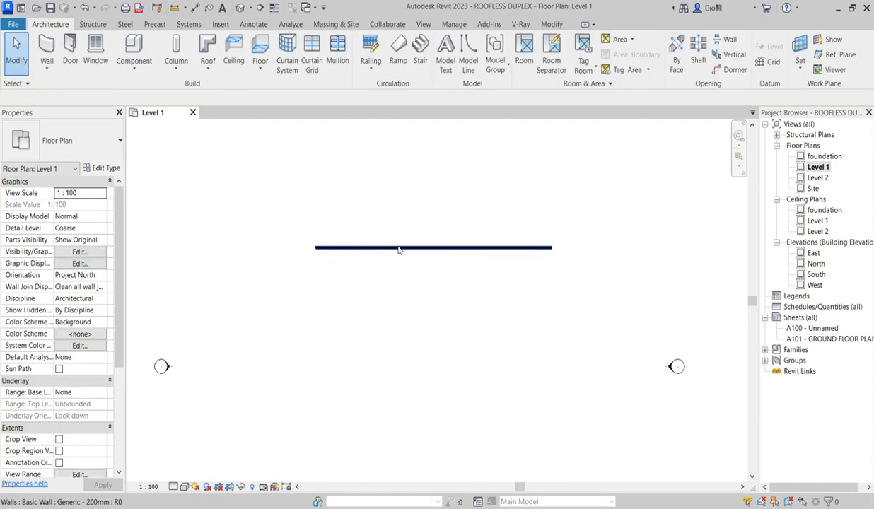
Step: Shorten the horizontal wall from both ends to a length of about 15900 mm
scroll(400, 247, up, 1)
scroll(394, 263, down, 2)
scroll(405, 254, up, 3)
click(407, 252)
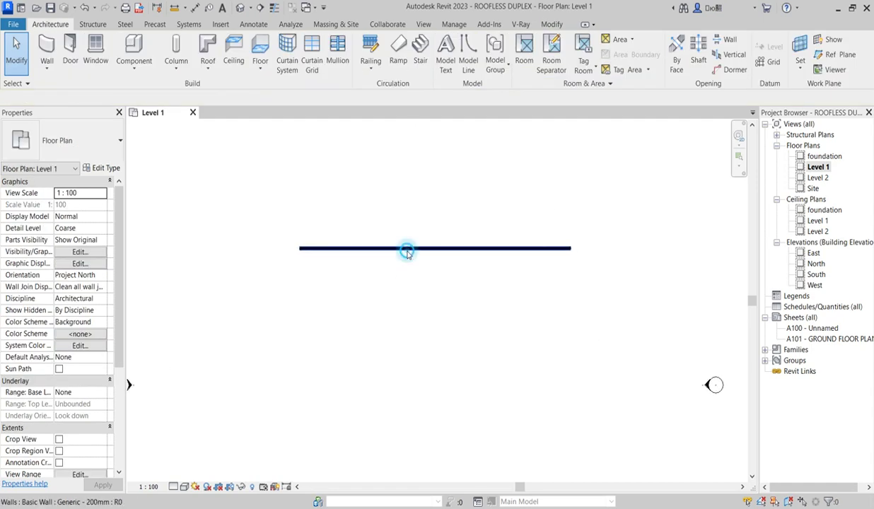
drag(299, 248, 335, 249)
drag(612, 248, 551, 248)
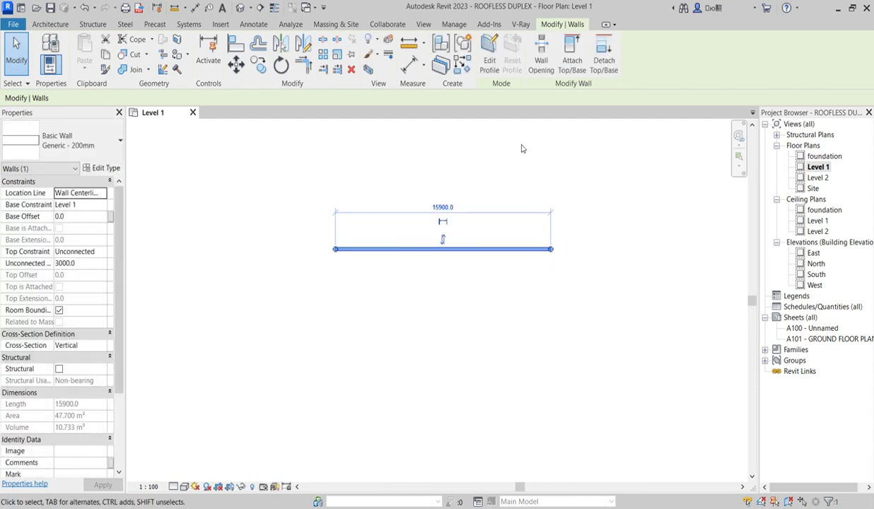
Step: Pull the wall's left end inward so that the wall is 12000 mm long
scroll(410, 185, up, 1)
scroll(396, 227, down, 2)
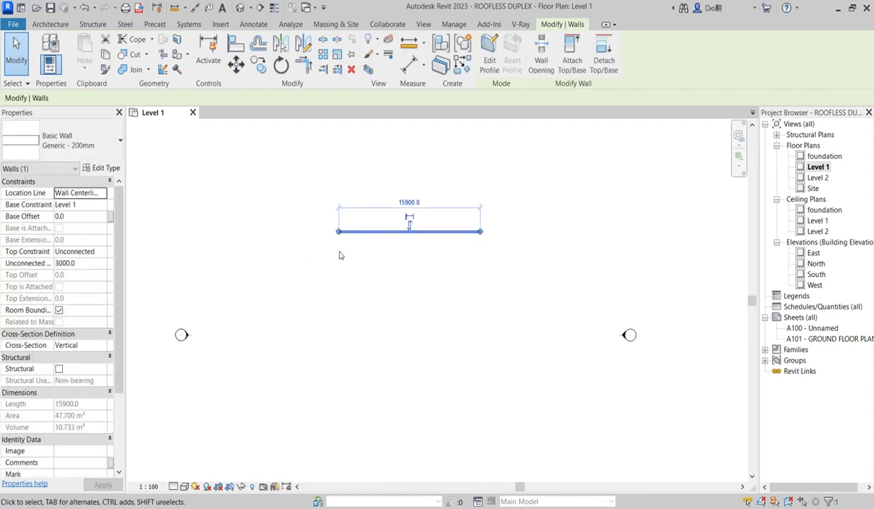
scroll(339, 244, up, 1)
drag(338, 226, 385, 228)
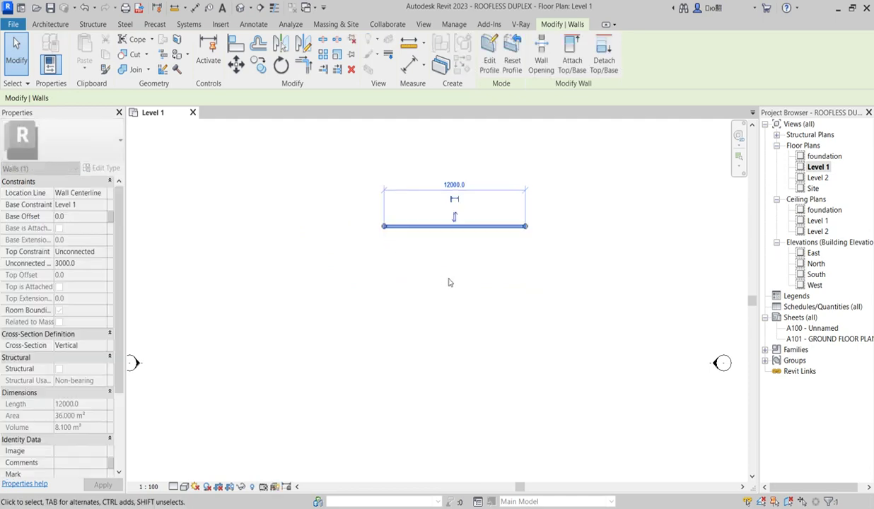
click(446, 278)
Step: Draw chained walls from the horizontal wall's left end: about 12400 mm down, 3900 mm right, and straight back up to the horizontal wall
scroll(422, 239, down, 1)
scroll(423, 239, up, 2)
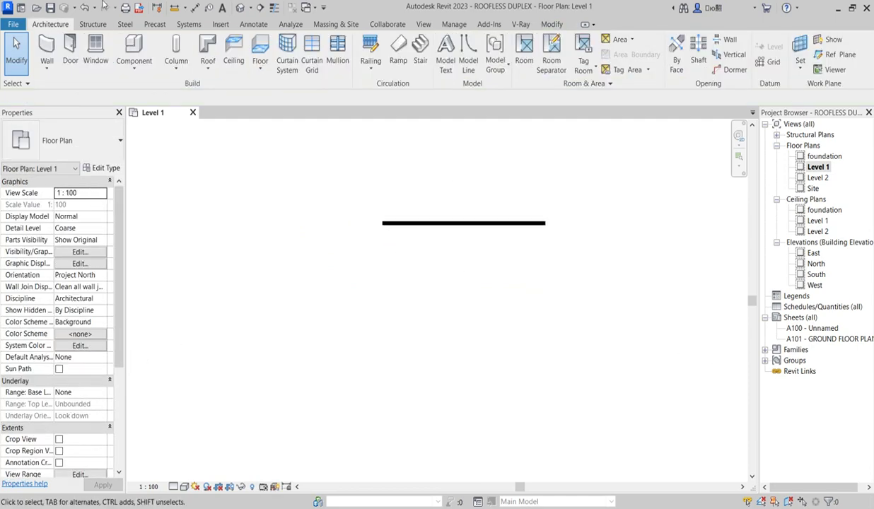
click(466, 224)
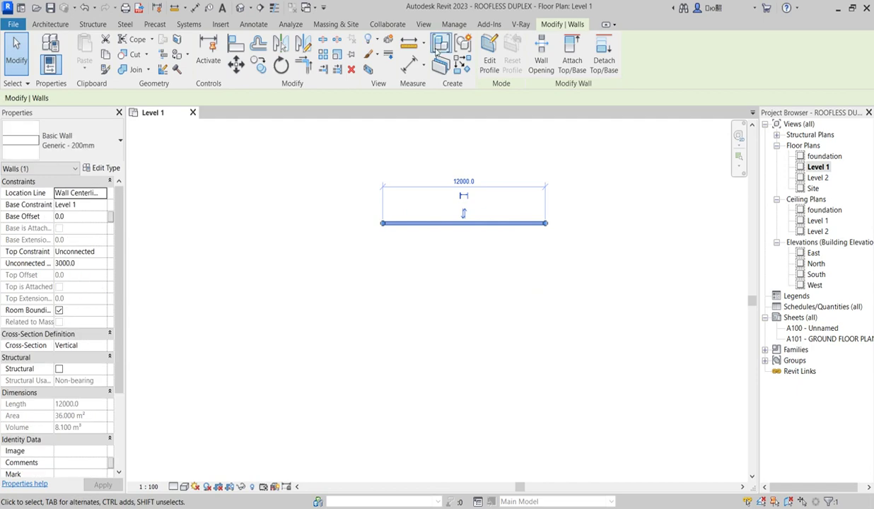
click(454, 62)
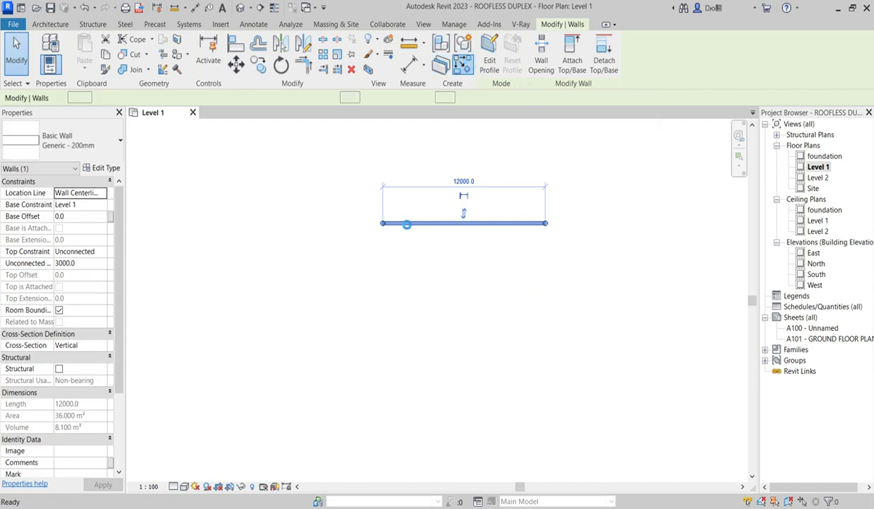
scroll(404, 219, down, 1)
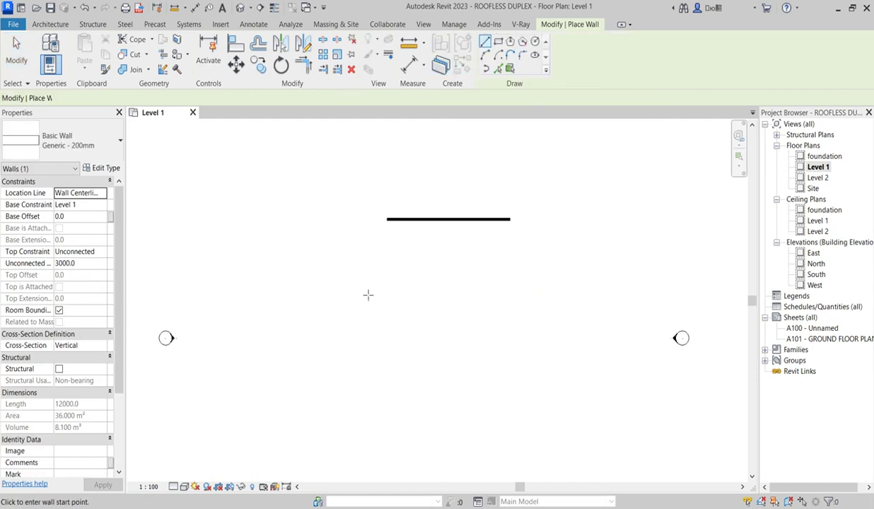
click(393, 223)
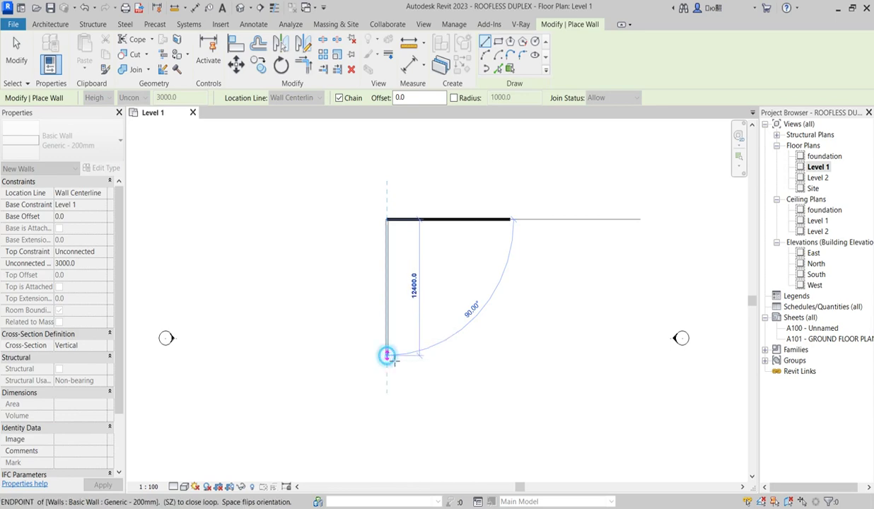
click(387, 355)
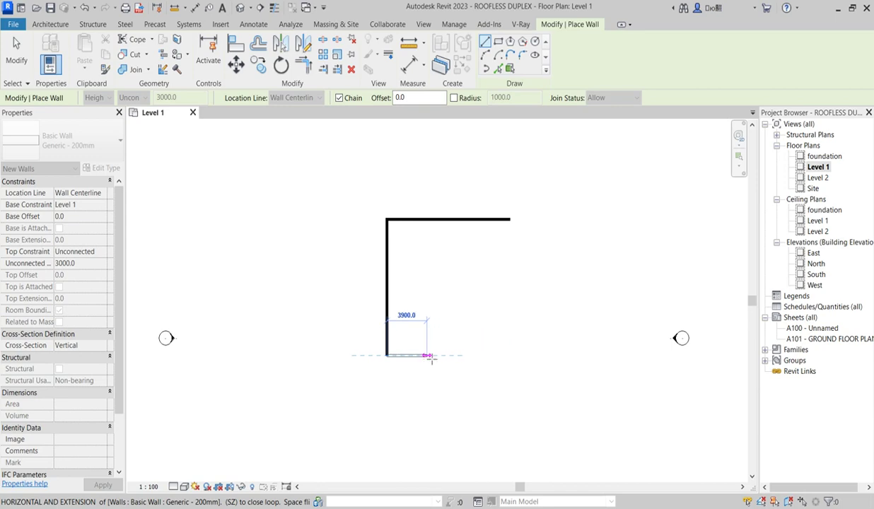
click(426, 355)
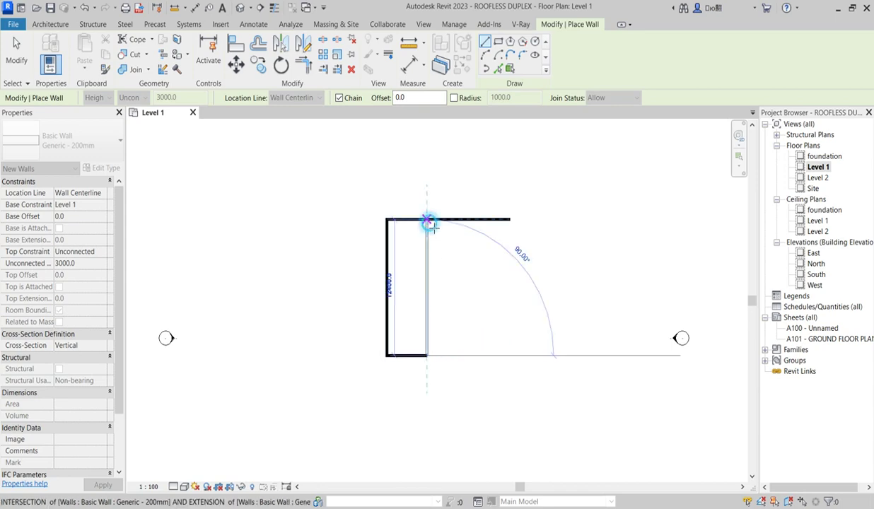
click(426, 219)
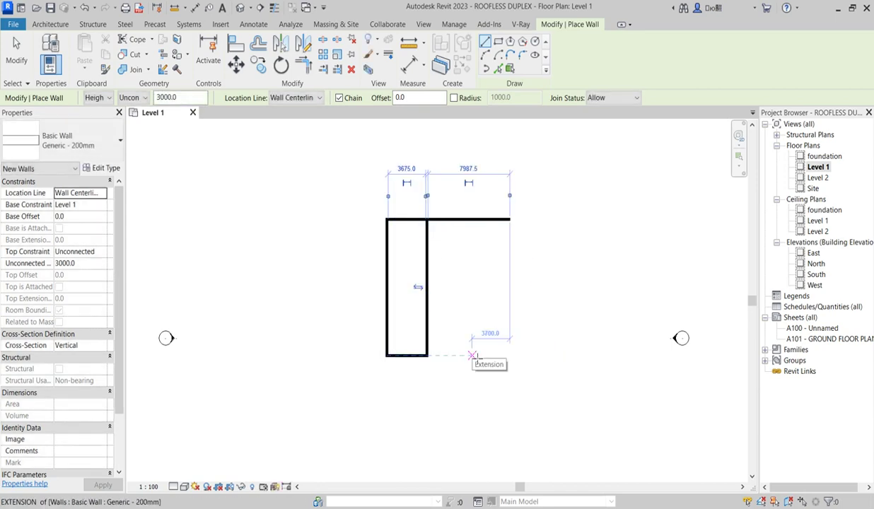
Step: Draw a cross wall between the two long vertical walls, about 2600 mm above the bottom wall
scroll(400, 362, up, 2)
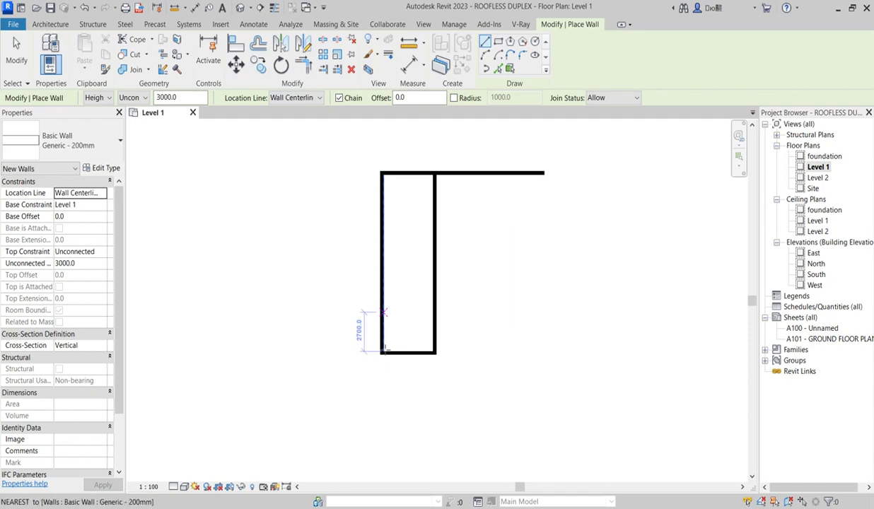
scroll(393, 336, up, 1)
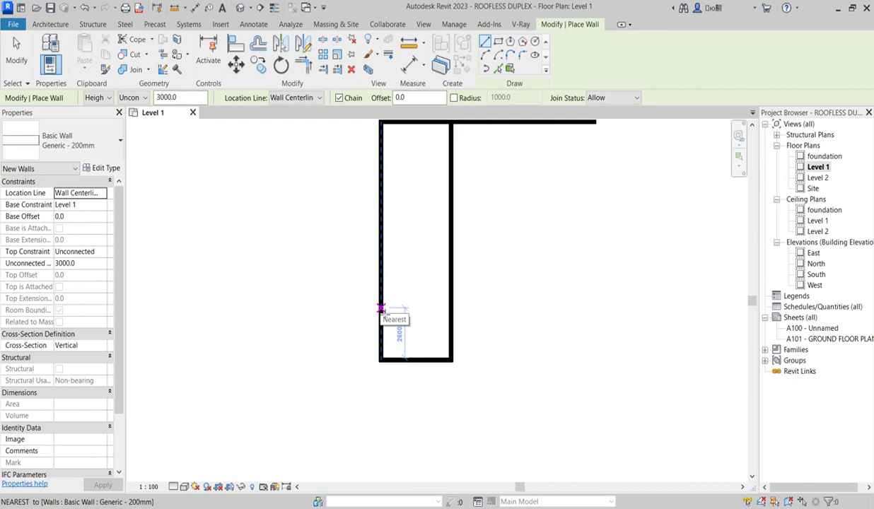
click(381, 308)
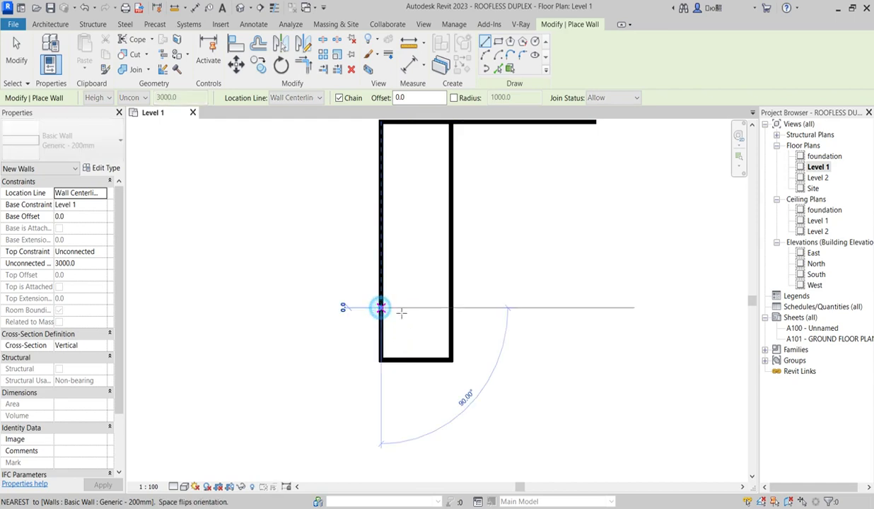
click(451, 309)
key(Escape)
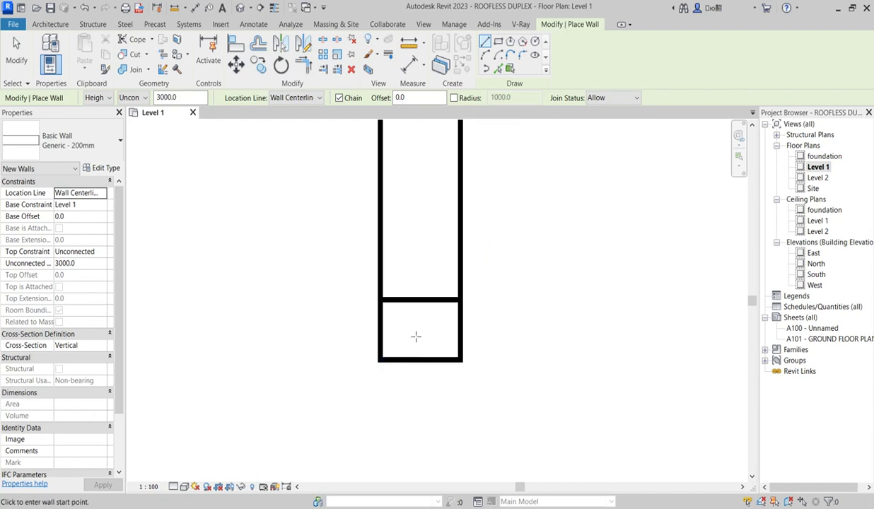
Step: Divide the bottom room with a vertical wall about 2700 mm long near its left side, from the cross wall to the bottom wall
click(401, 301)
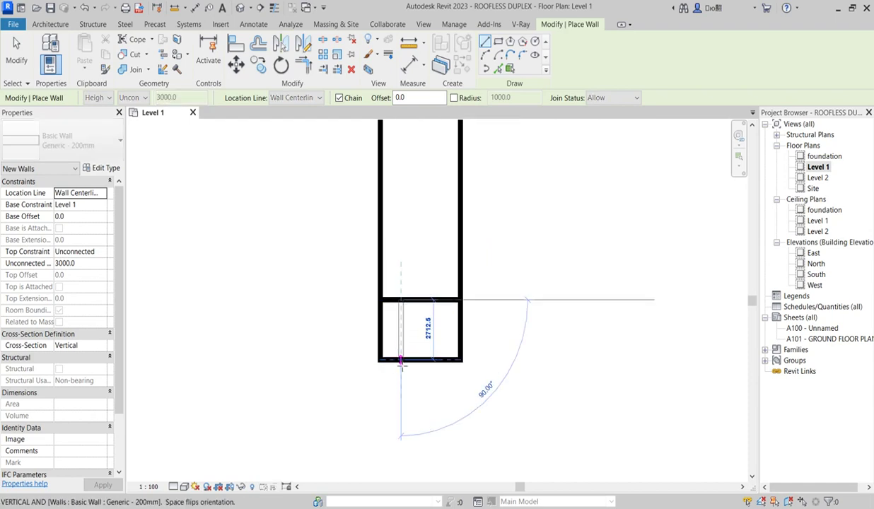
click(398, 360)
key(Escape)
scroll(417, 339, down, 2)
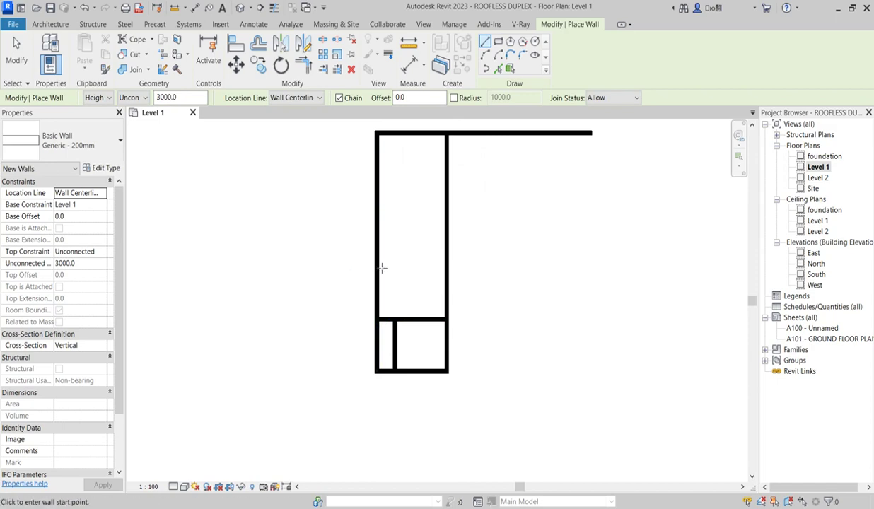
Step: Draw a second cross wall between the two long vertical walls, about 3700 mm above the lower cross wall
scroll(382, 261, up, 2)
scroll(382, 261, up, 2)
scroll(389, 294, down, 3)
scroll(383, 272, up, 2)
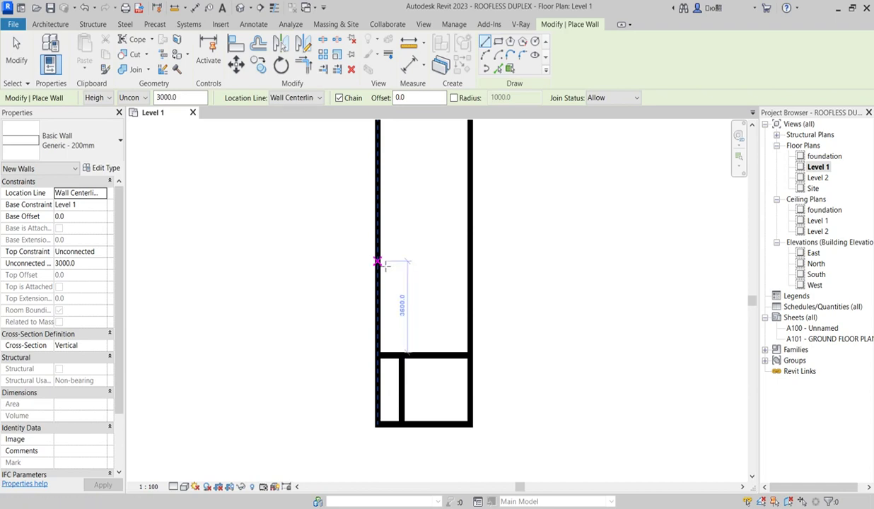
click(377, 258)
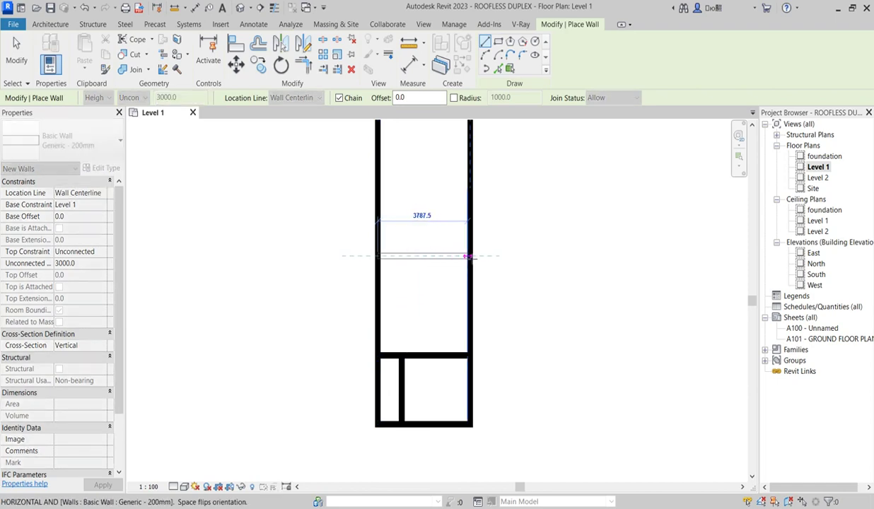
click(468, 255)
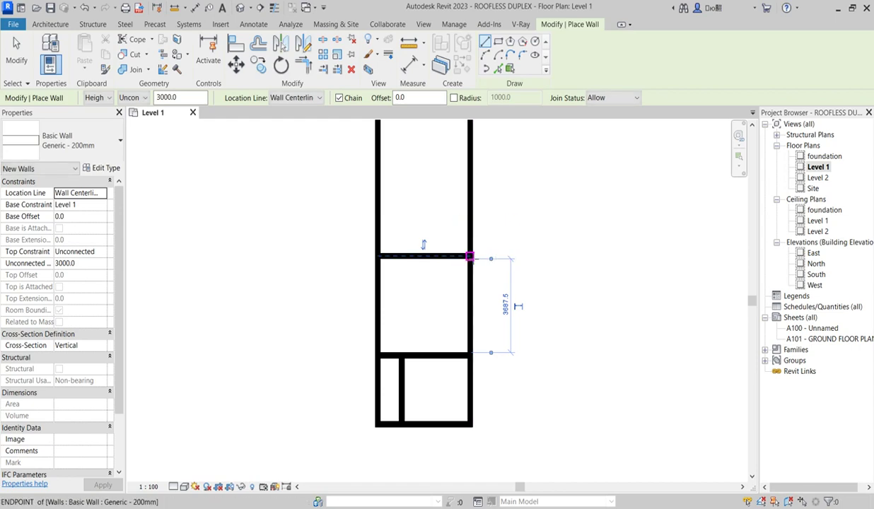
Step: Draw a room to the right of the middle room, about 6900 mm wide and 3900 mm deep, aligned with both cross walls
click(470, 256)
scroll(483, 282, down, 2)
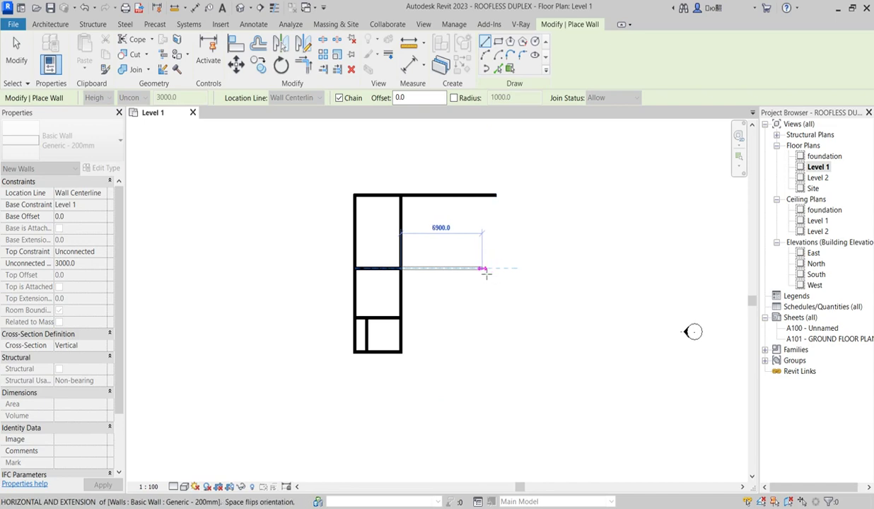
click(483, 269)
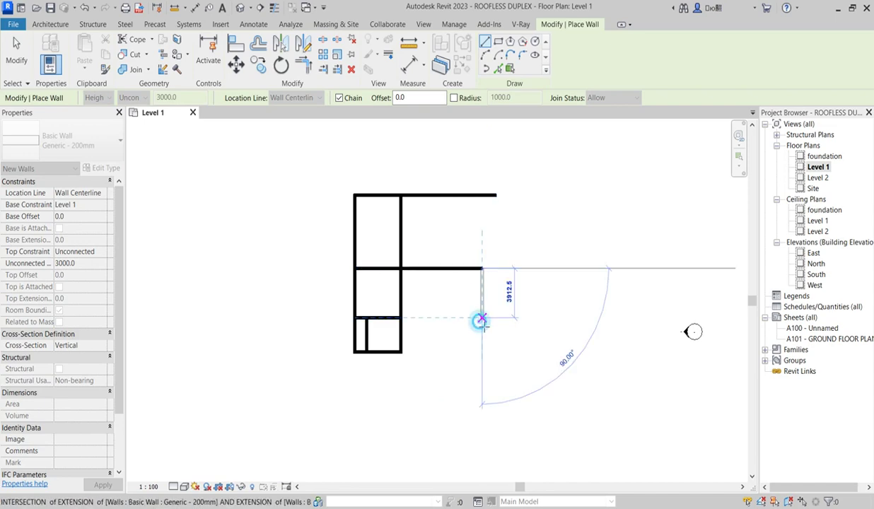
click(481, 318)
click(400, 318)
key(Escape)
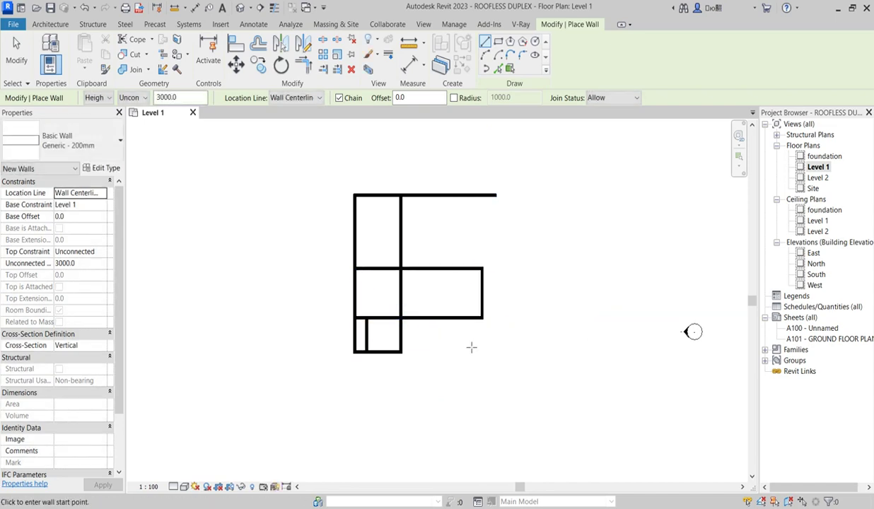
Step: Add a room above the right-hand room by drawing a 6900 mm wall about 2300 mm above it and closing its right side
scroll(432, 340, up, 3)
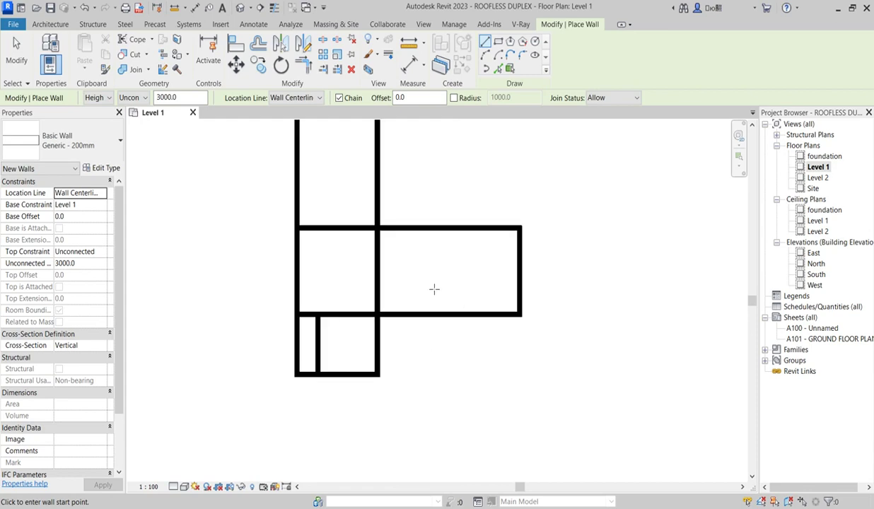
scroll(439, 276, down, 1)
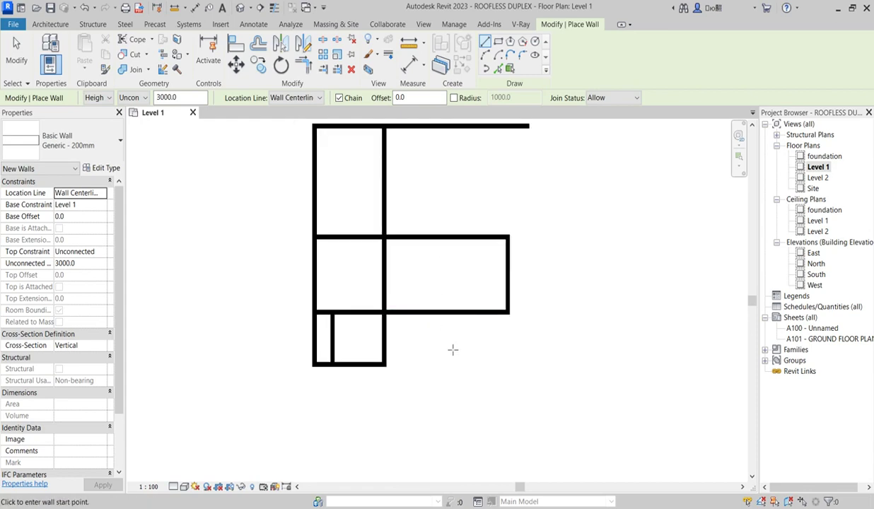
scroll(352, 337, up, 1)
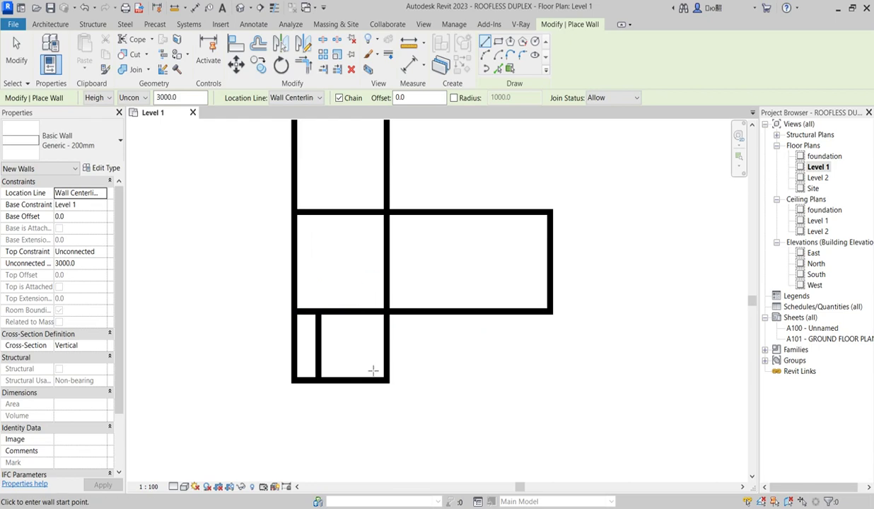
scroll(372, 302, up, 1)
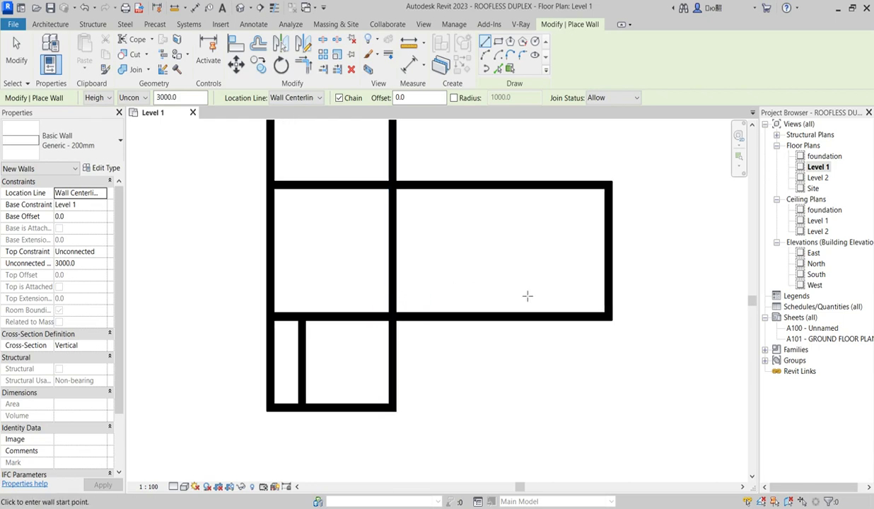
scroll(366, 318, down, 2)
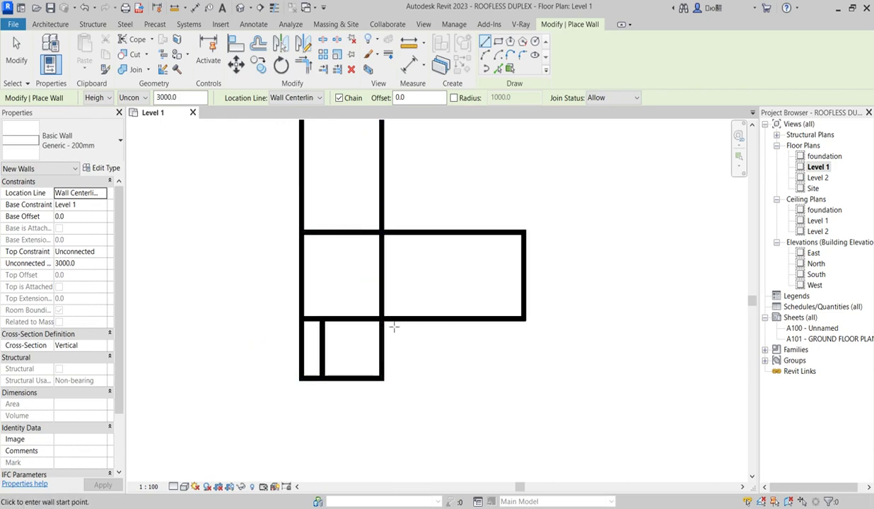
scroll(394, 327, down, 2)
scroll(382, 247, up, 1)
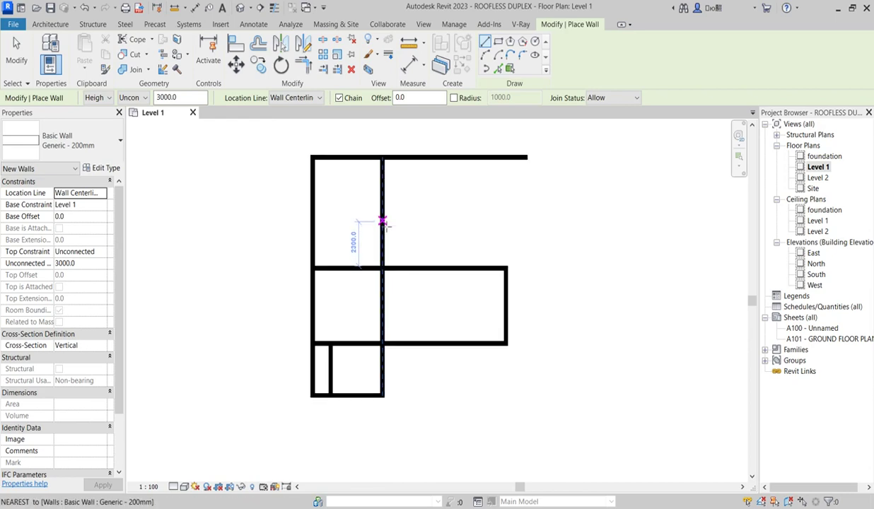
click(382, 223)
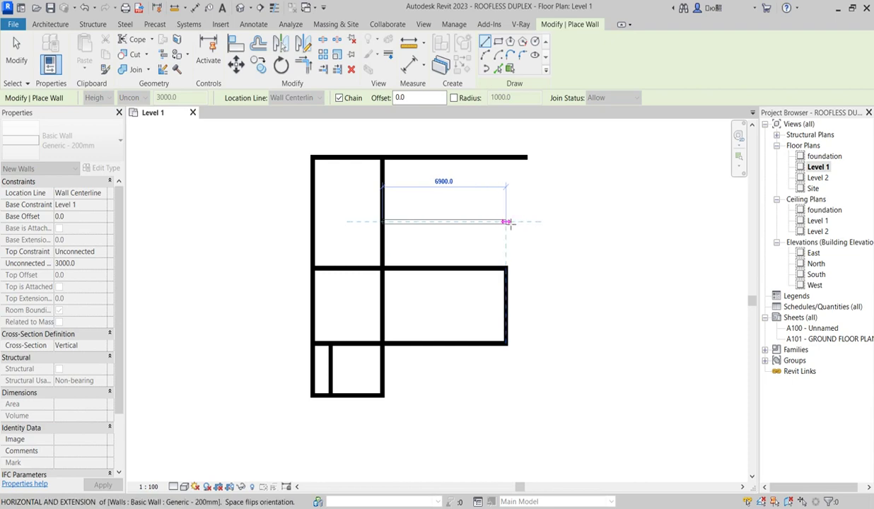
click(506, 222)
click(506, 270)
key(Escape)
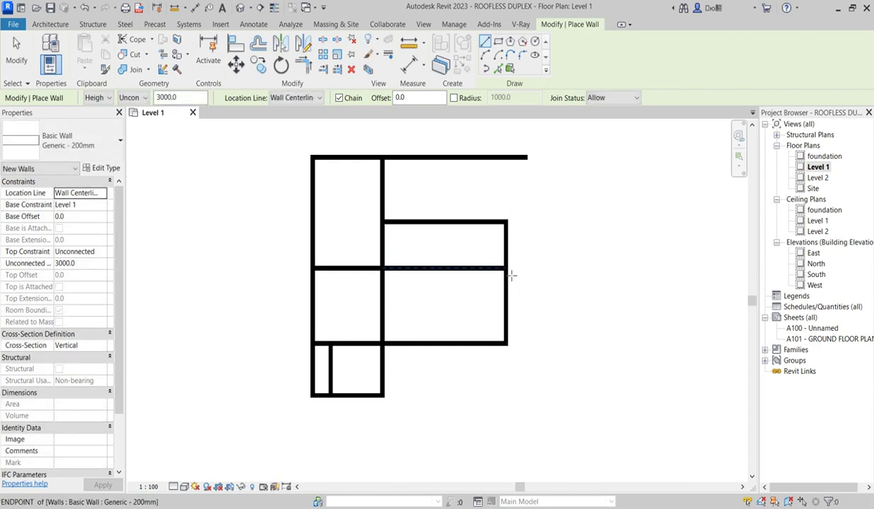
Step: Draw a vertical wall about 3360 mm long from the top wall down to the upper wall of the newest right-hand room
click(465, 157)
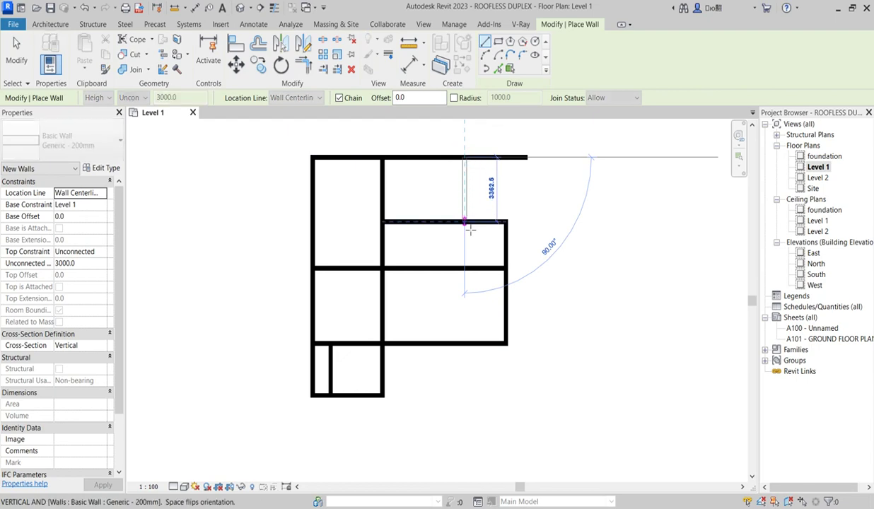
click(464, 221)
key(Escape)
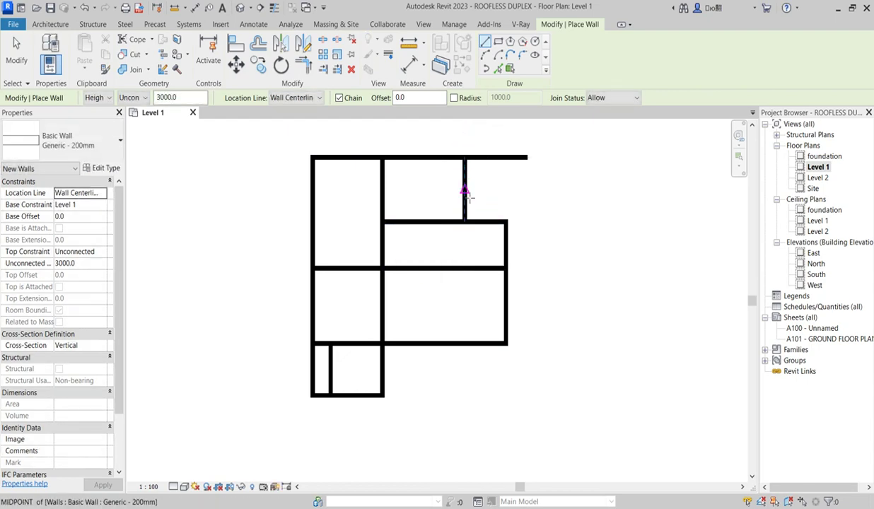
key(Escape)
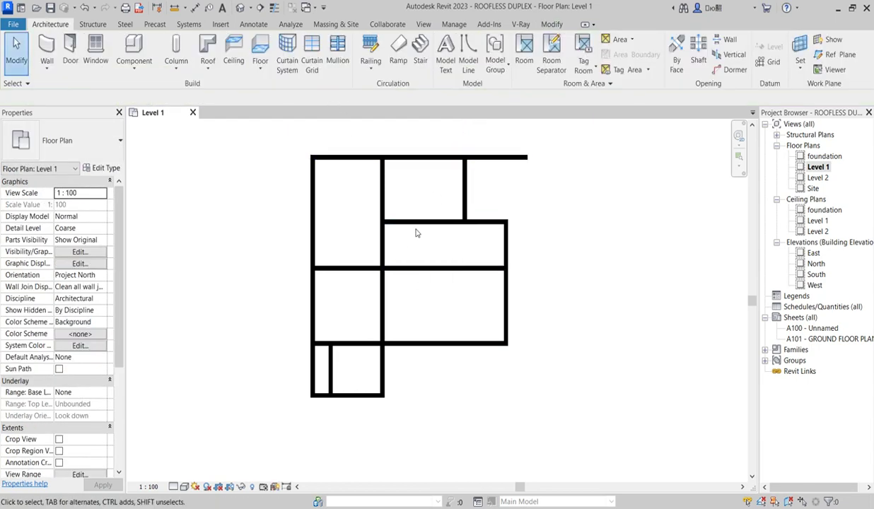
Step: Add an aligned dimension for the clear depth of the bottom room, between its lower wall and the lower cross wall
scroll(417, 233, up, 2)
scroll(414, 339, down, 2)
scroll(322, 417, up, 2)
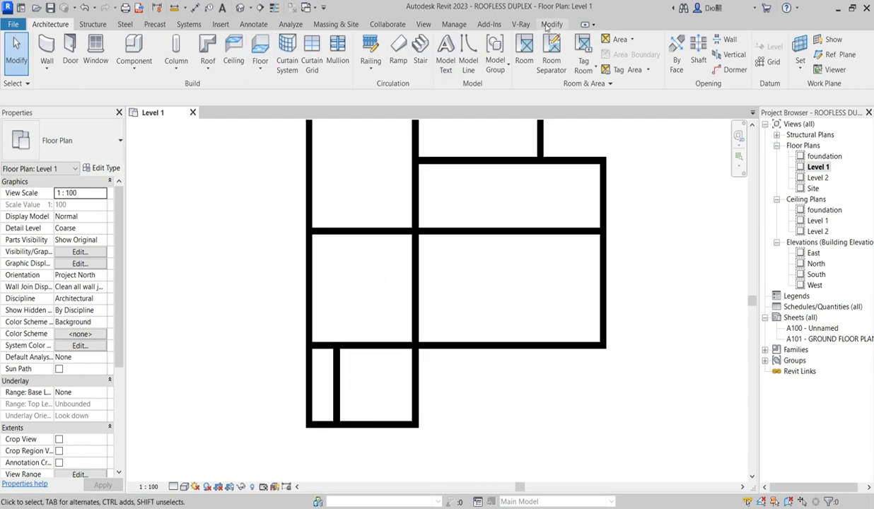
click(551, 24)
click(408, 64)
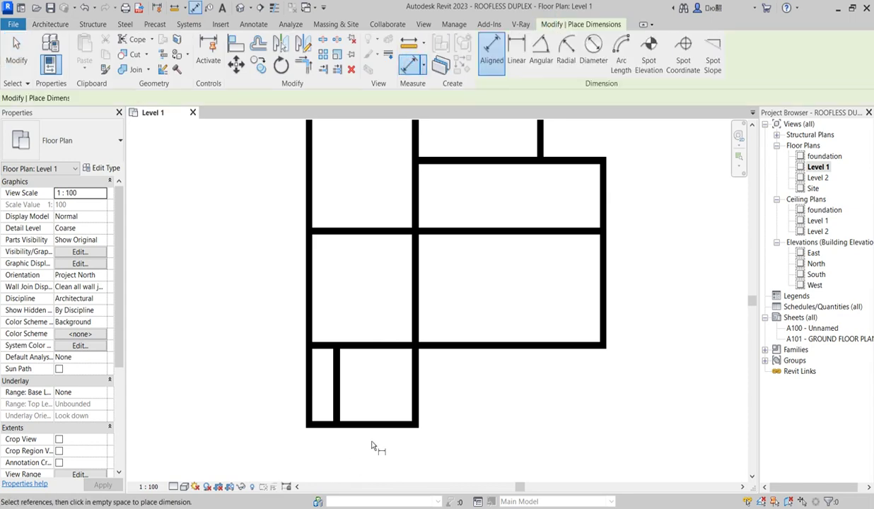
scroll(377, 423, up, 1)
click(373, 419)
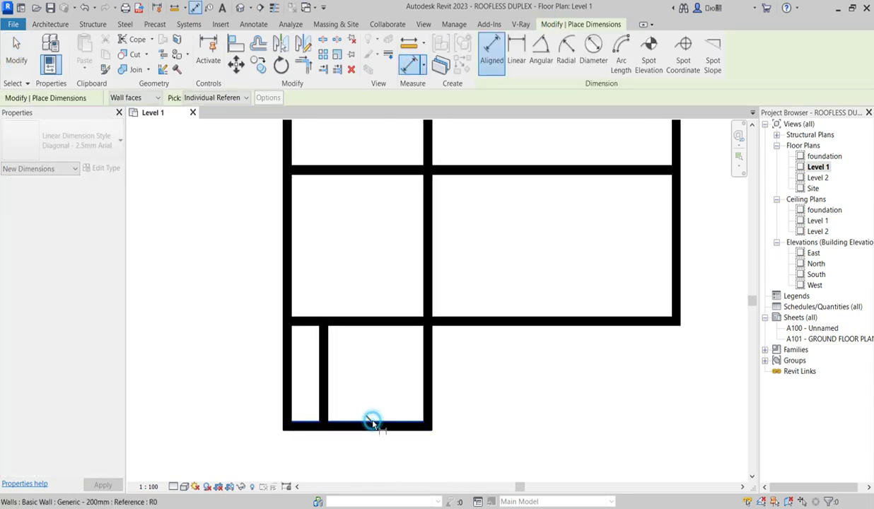
click(374, 329)
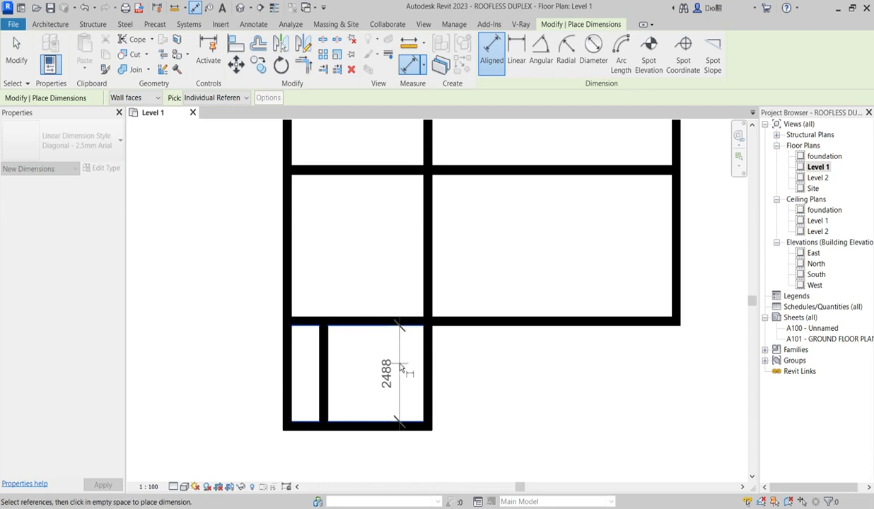
click(400, 364)
Step: Dimension the clear width of the narrow compartment beside the bottom room, between its two inner wall faces
scroll(333, 376, up, 1)
click(319, 391)
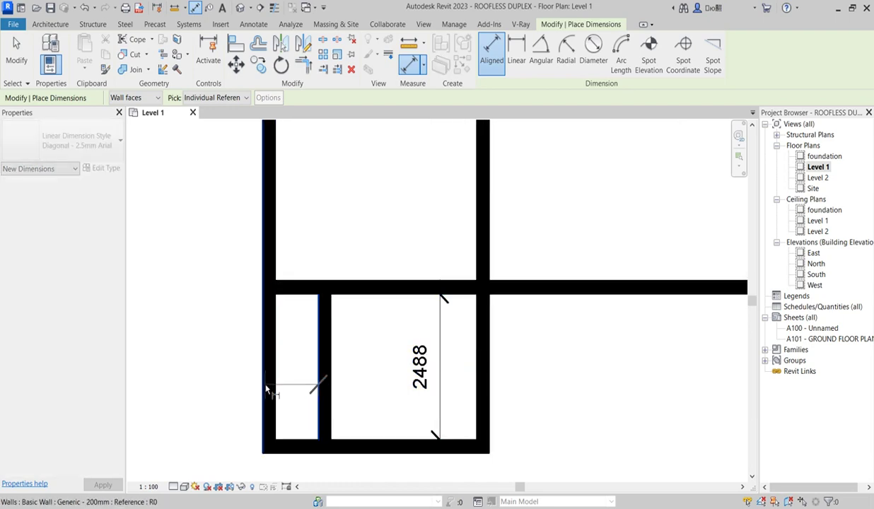
click(275, 386)
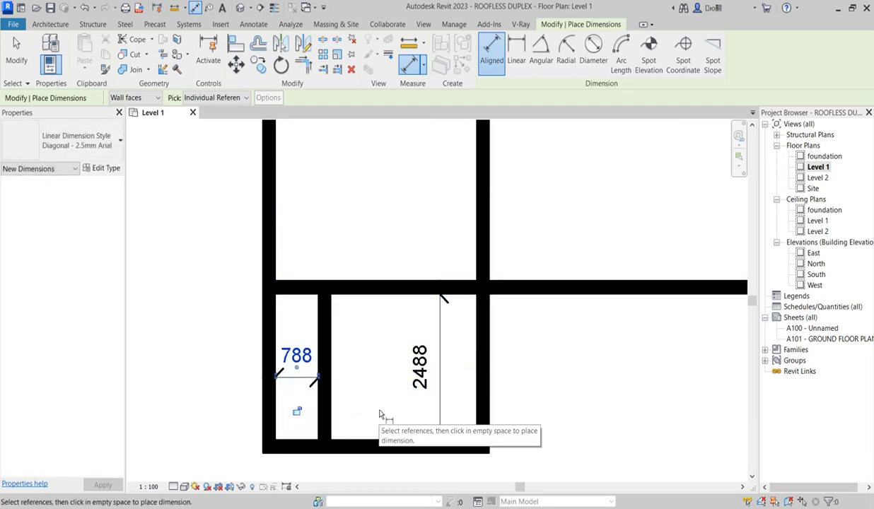
right_click(352, 371)
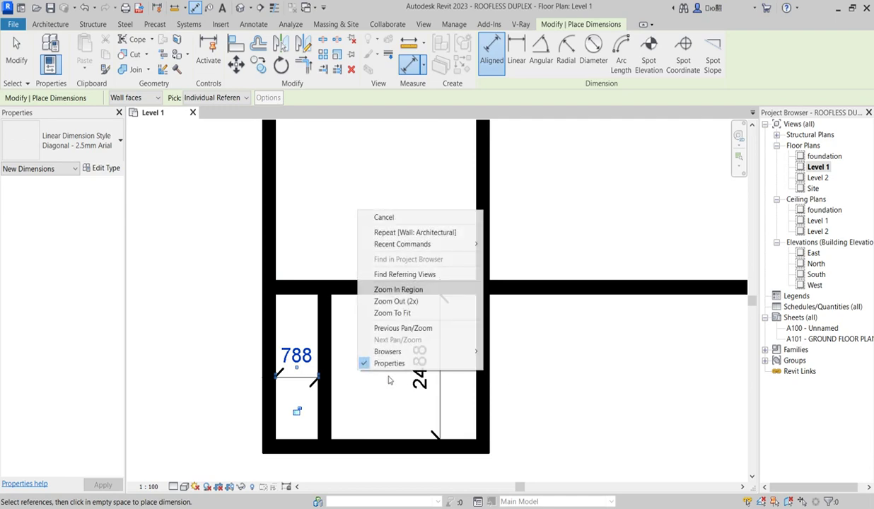
click(346, 329)
Step: Dimension the clear depth of the middle room between the inner faces of the lower and upper cross walls
click(399, 282)
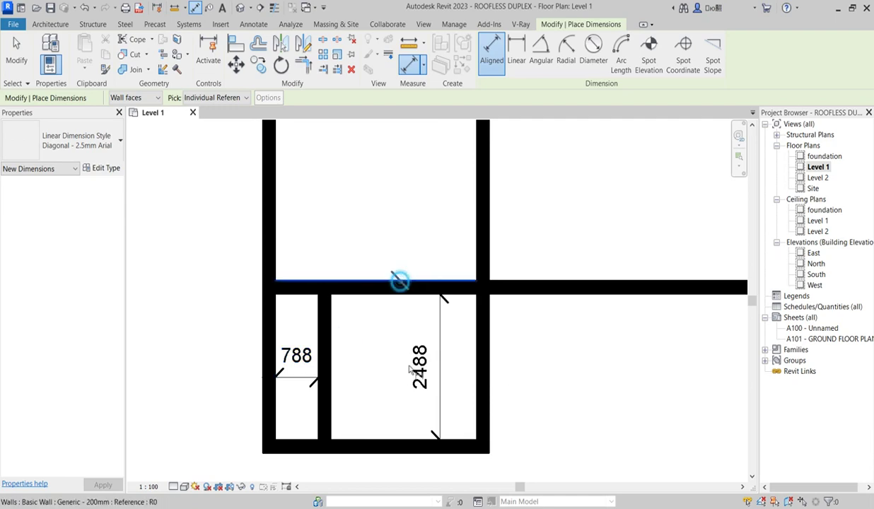
scroll(400, 410, down, 3)
click(388, 225)
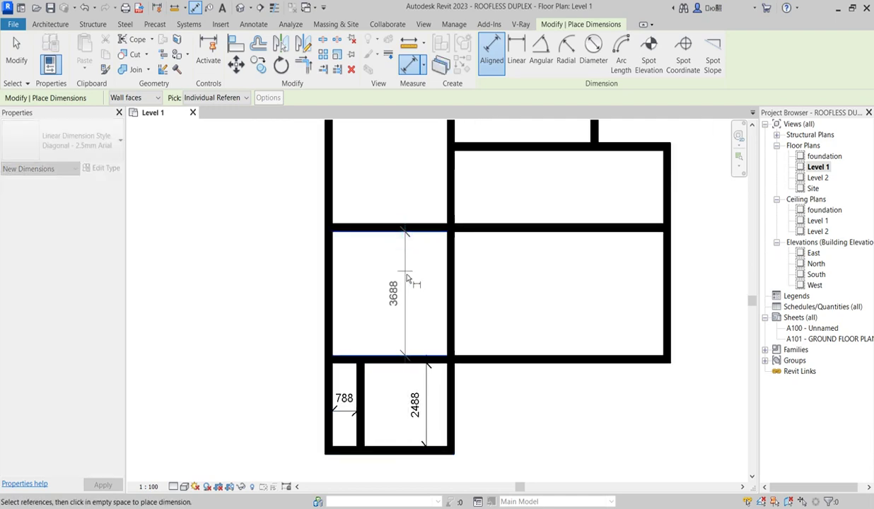
click(405, 289)
Step: Dimension the clear width of the large right-hand room between its inner wall faces and end the dimension command
click(456, 308)
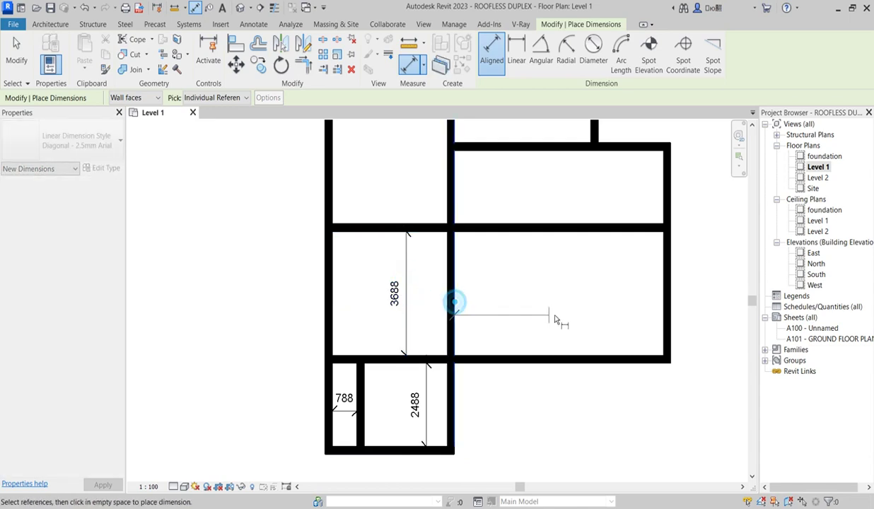
click(665, 319)
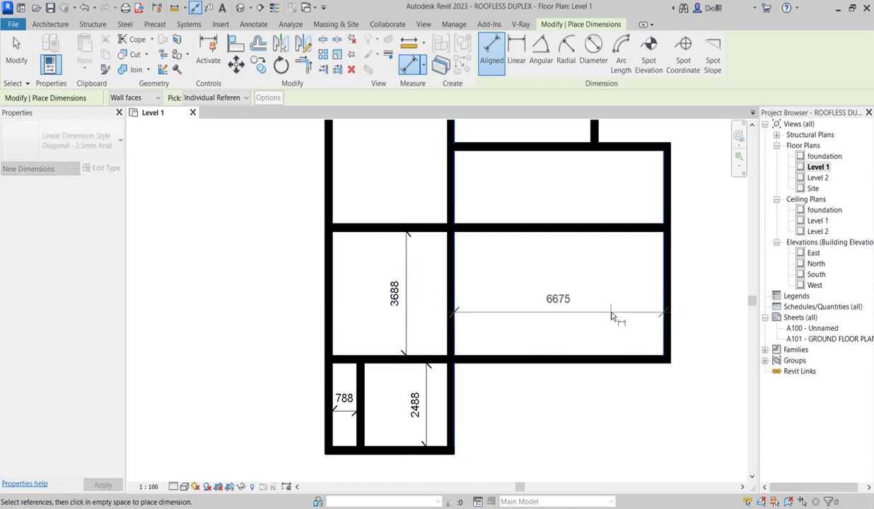
click(611, 314)
scroll(472, 325, up, 2)
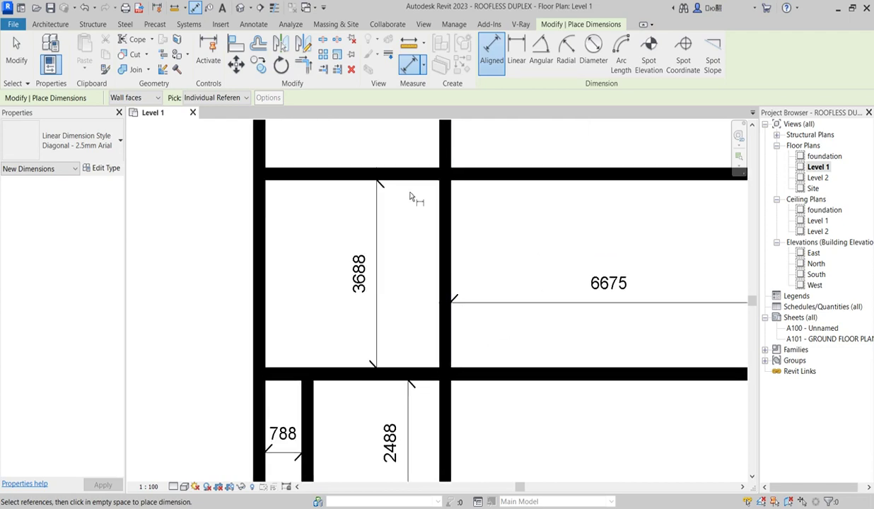
right_click(377, 182)
click(410, 203)
right_click(410, 203)
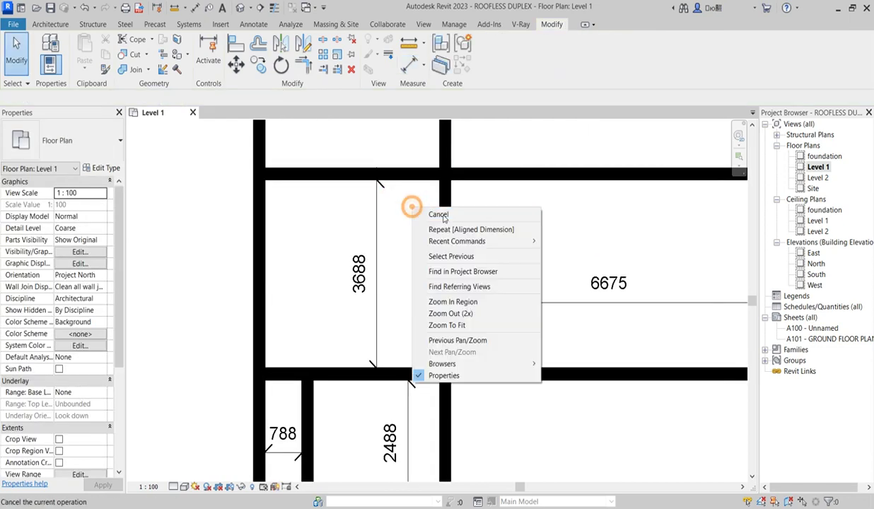
click(446, 215)
Step: Move the lower cross wall by setting the bottom room's clear depth to 1800 mm
scroll(428, 332, down, 2)
scroll(428, 332, up, 1)
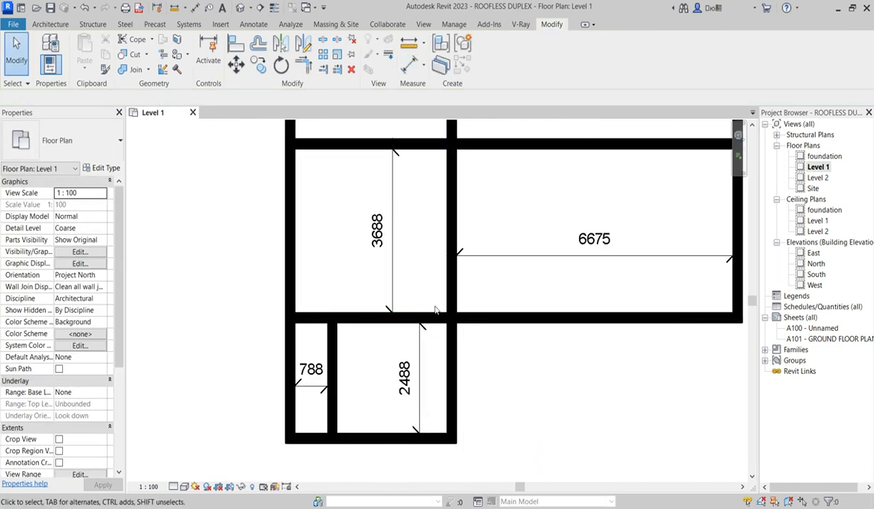
click(422, 323)
scroll(406, 381, up, 3)
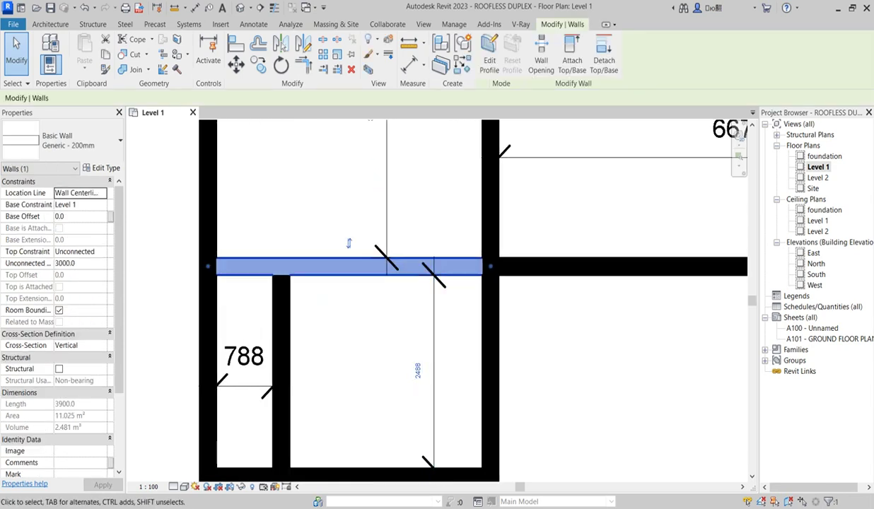
scroll(439, 419, up, 2)
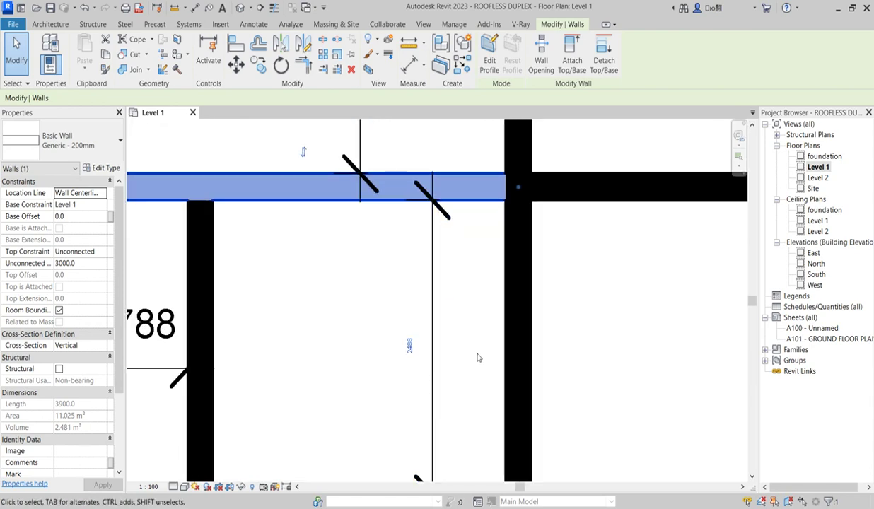
scroll(420, 383, down, 3)
scroll(429, 352, up, 1)
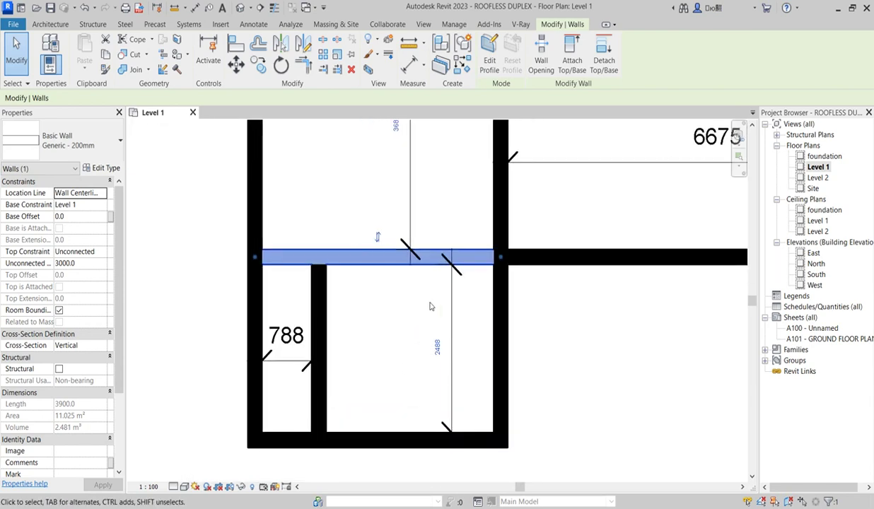
click(436, 349)
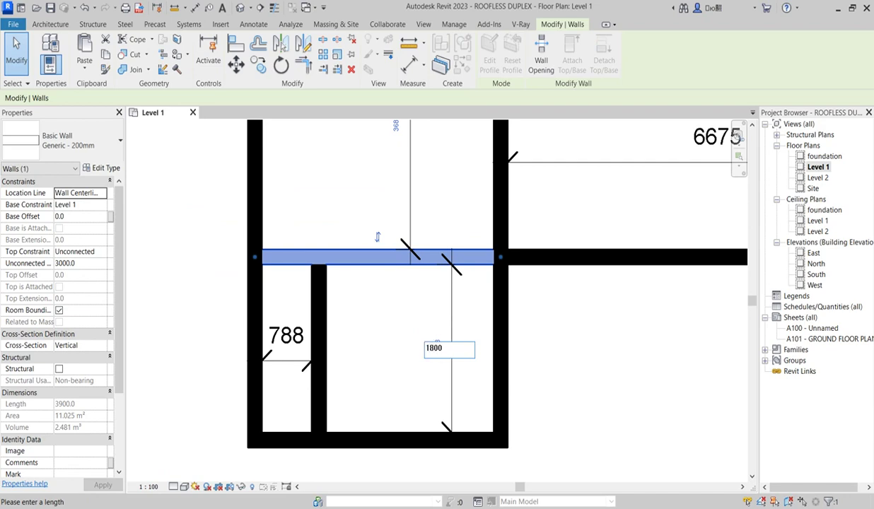
key(Return)
click(371, 347)
scroll(375, 382, down, 1)
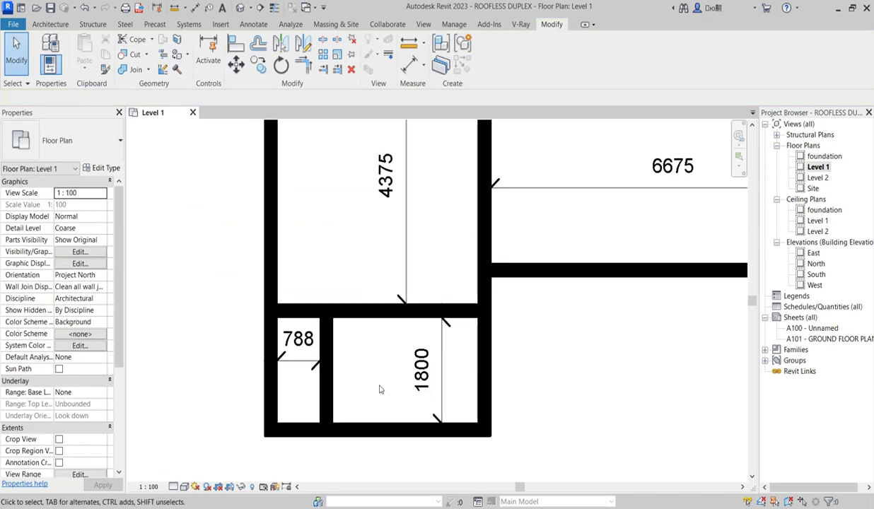
Step: Dimension the clear width of the middle room between the two long vertical walls
scroll(459, 378, down, 2)
scroll(450, 376, up, 1)
click(446, 373)
scroll(426, 397, down, 2)
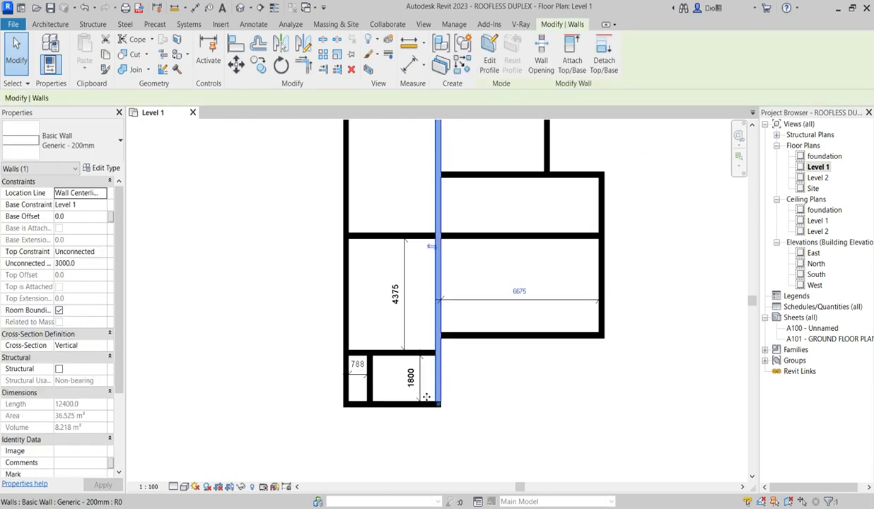
scroll(392, 325, up, 2)
click(409, 64)
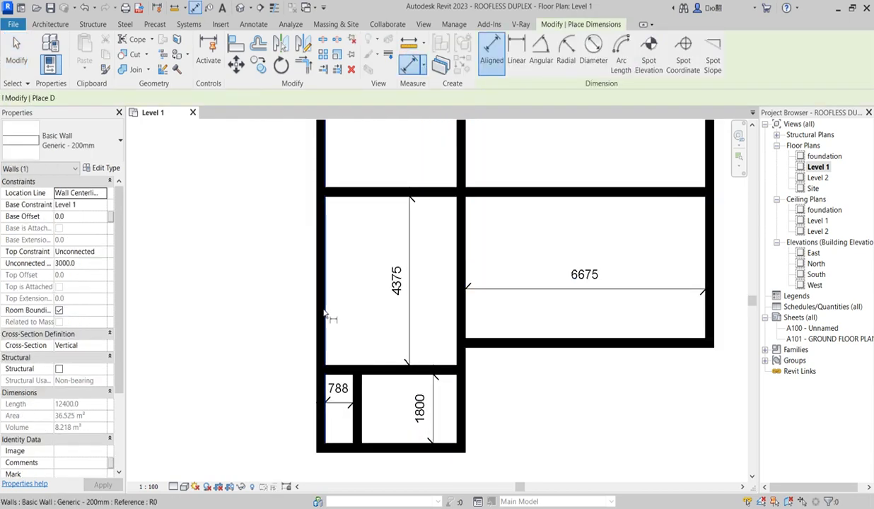
click(325, 301)
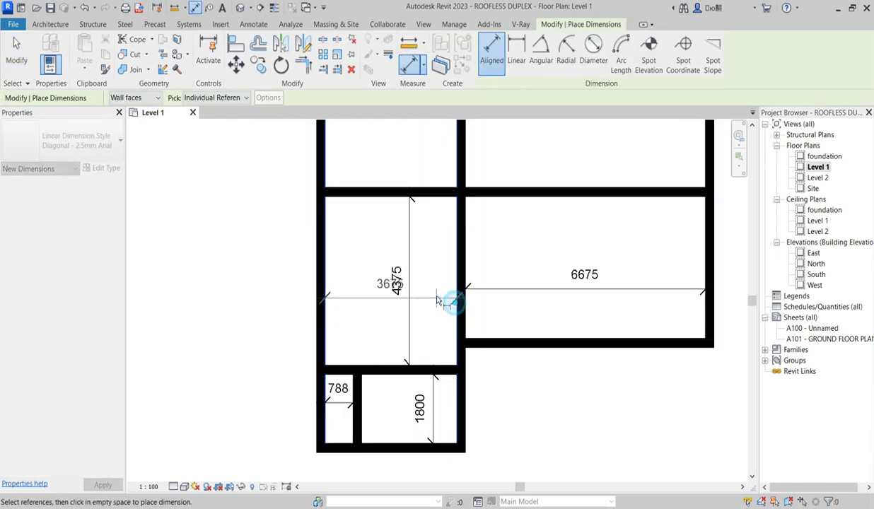
click(453, 302)
click(446, 249)
key(Escape)
key(Escape)
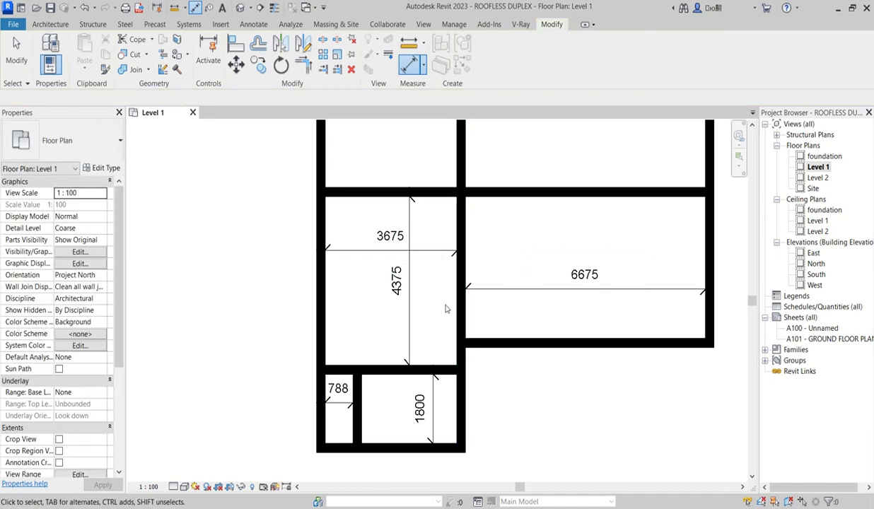
Step: Move the inner long vertical wall by setting the middle room's clear width to 3500 mm
click(460, 304)
click(390, 235)
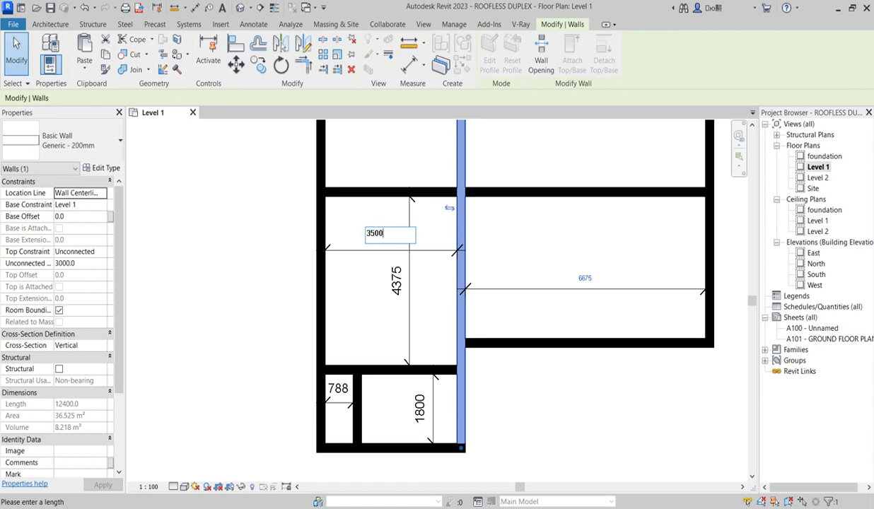
text(3500)
key(Return)
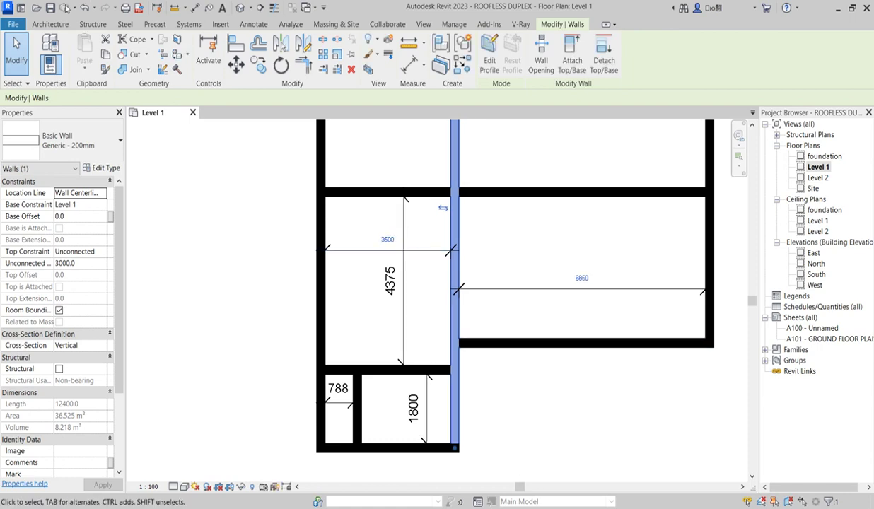
Step: Align the lower wall of the large right-hand room with the lower cross wall
click(236, 44)
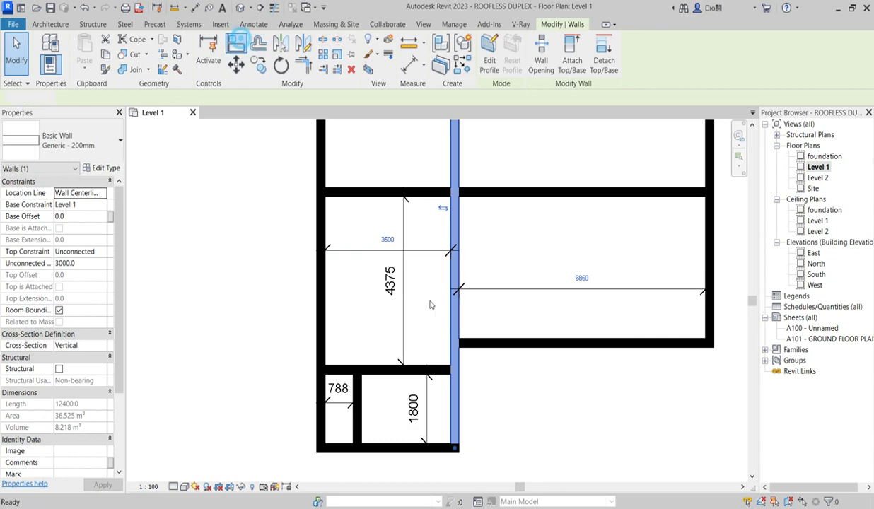
click(434, 374)
click(485, 348)
scroll(465, 399, down, 2)
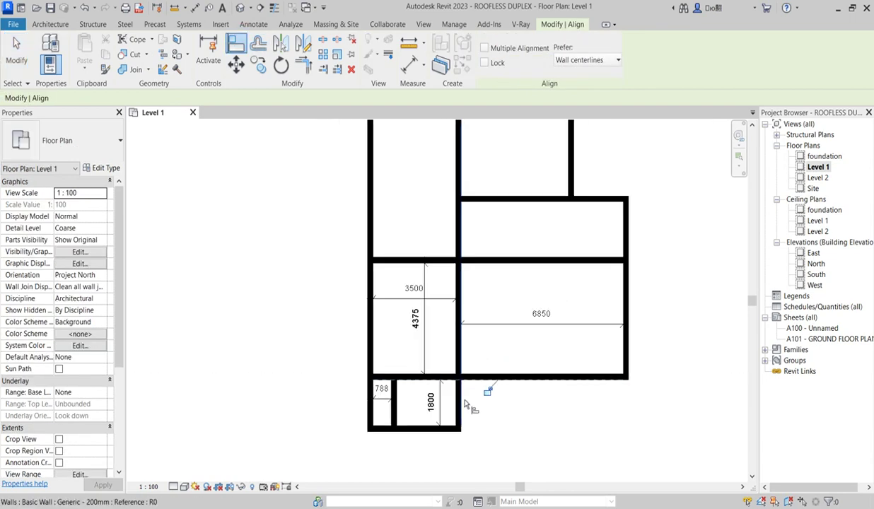
scroll(431, 343, up, 2)
key(Escape)
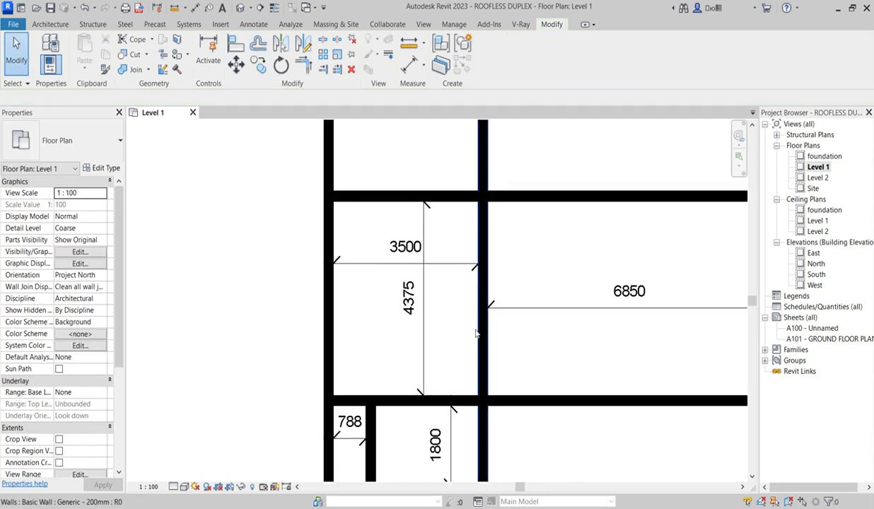
Step: Move the upper cross wall by setting the middle room's clear depth to 4500 mm
click(475, 329)
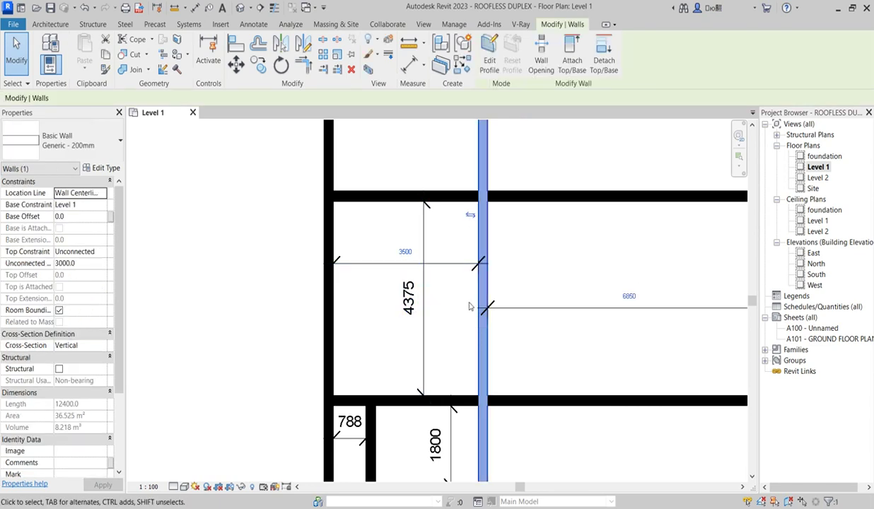
click(456, 304)
click(428, 197)
click(411, 297)
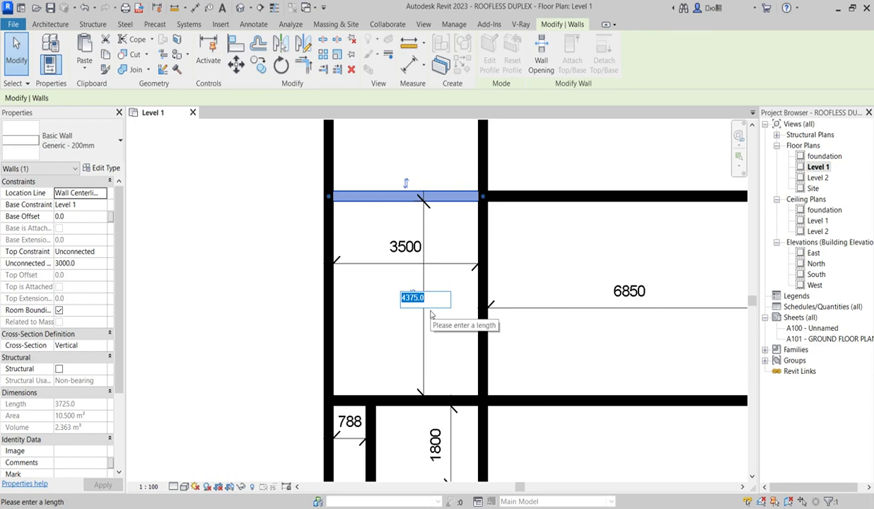
text(3)
key(BackSpace)
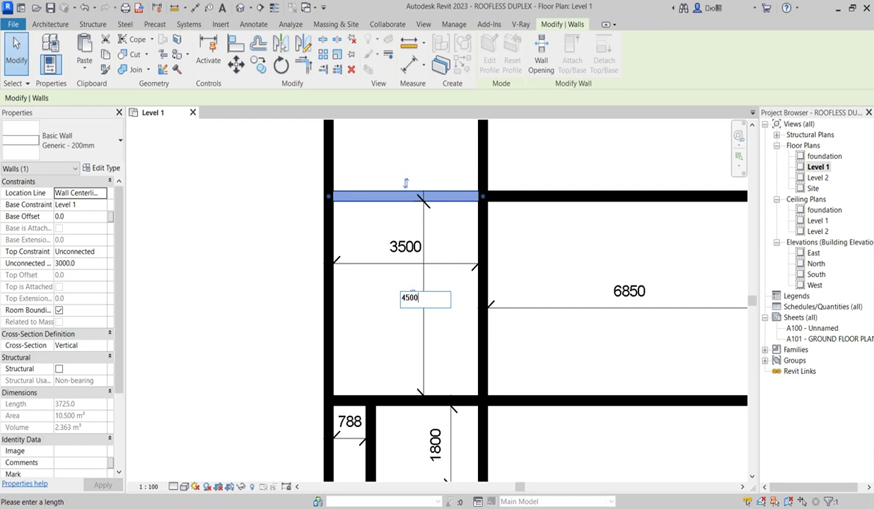
key(Return)
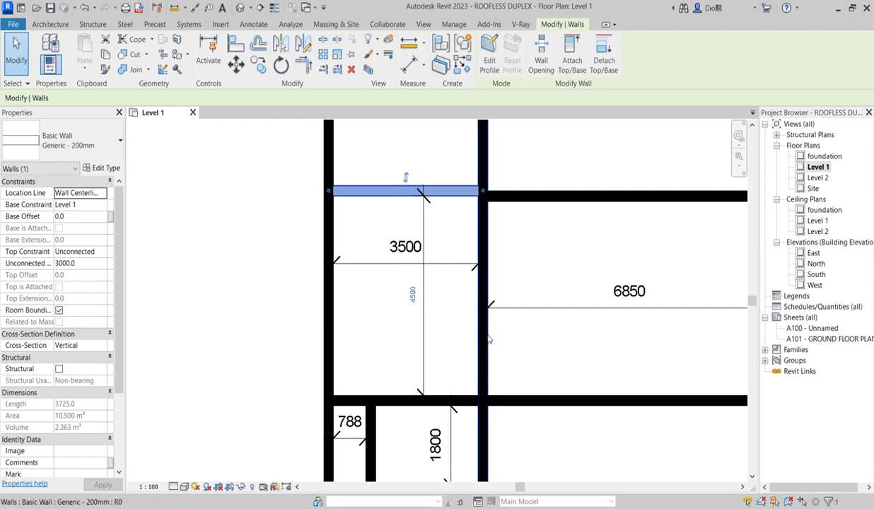
Step: Align the upper wall of the large right-hand room with the upper cross wall
scroll(437, 365, down, 3)
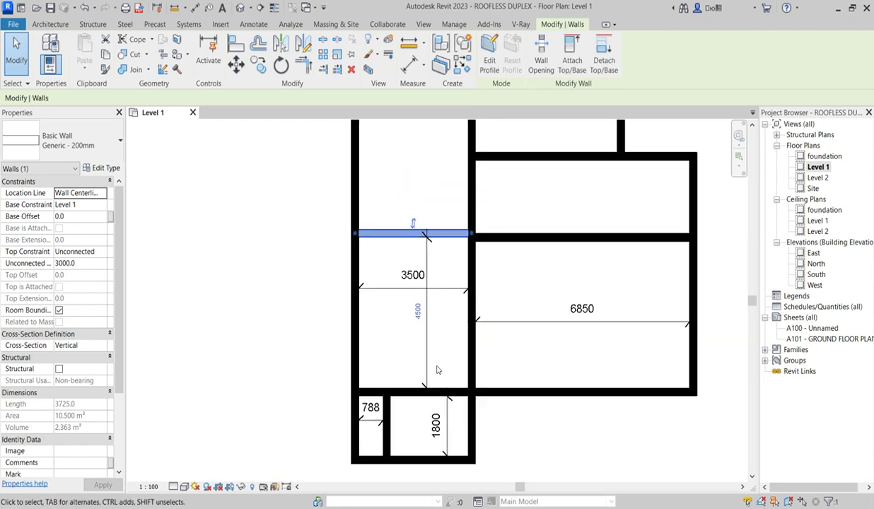
click(236, 44)
click(444, 267)
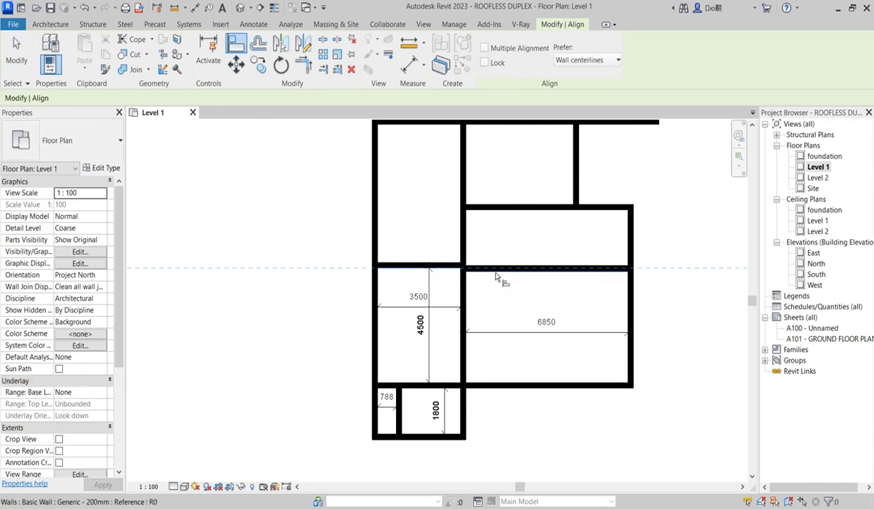
scroll(498, 280, down, 3)
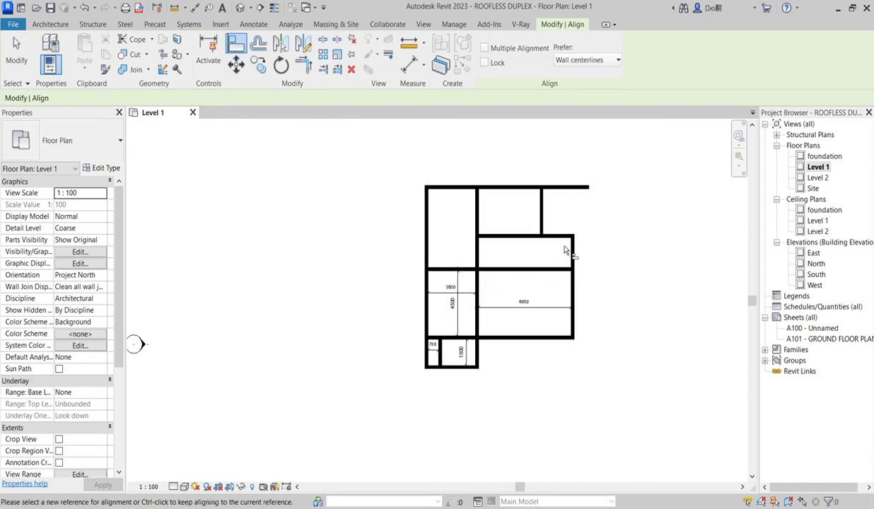
Step: Move the right outer wall by setting the large right-hand room's clear width to 6200 mm
scroll(565, 250, up, 2)
right_click(476, 260)
click(514, 267)
scroll(559, 375, up, 1)
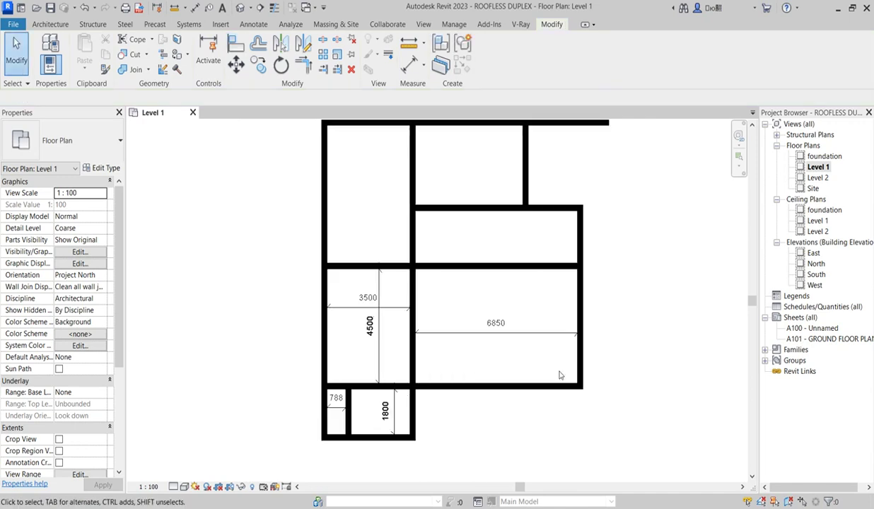
click(576, 311)
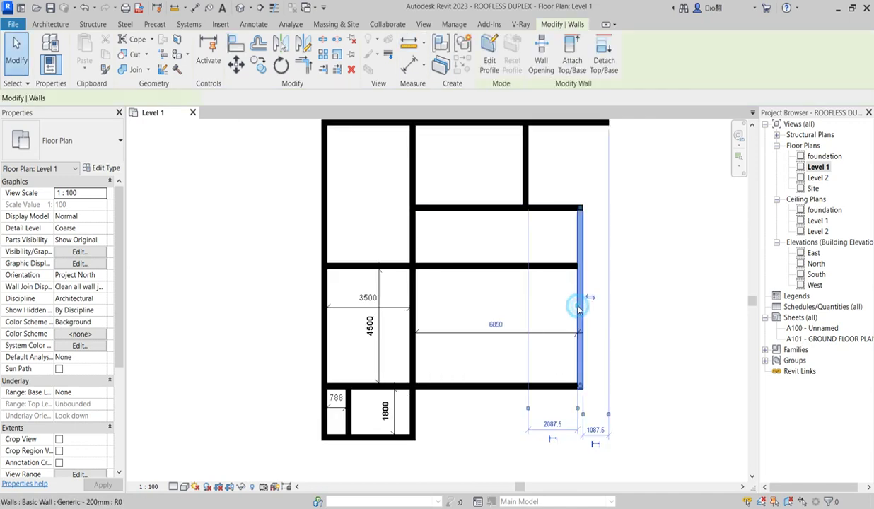
scroll(431, 357, up, 1)
scroll(416, 356, down, 2)
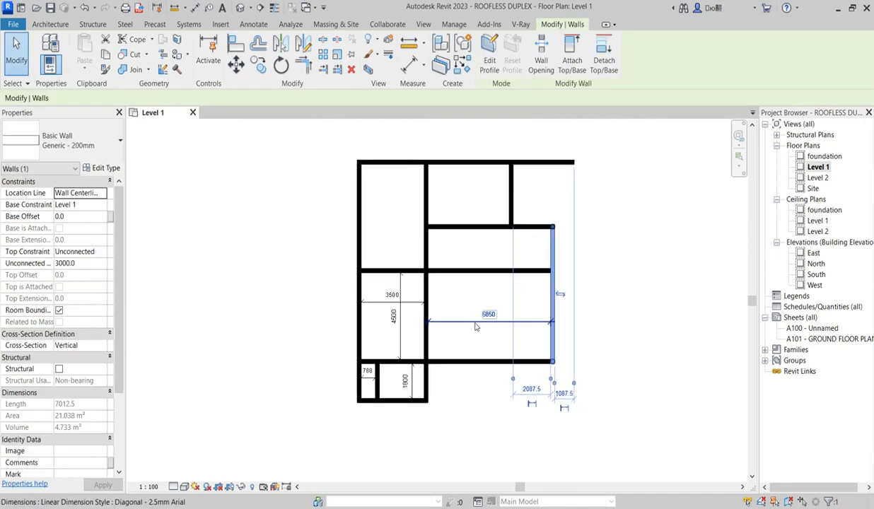
scroll(582, 319, up, 1)
click(495, 318)
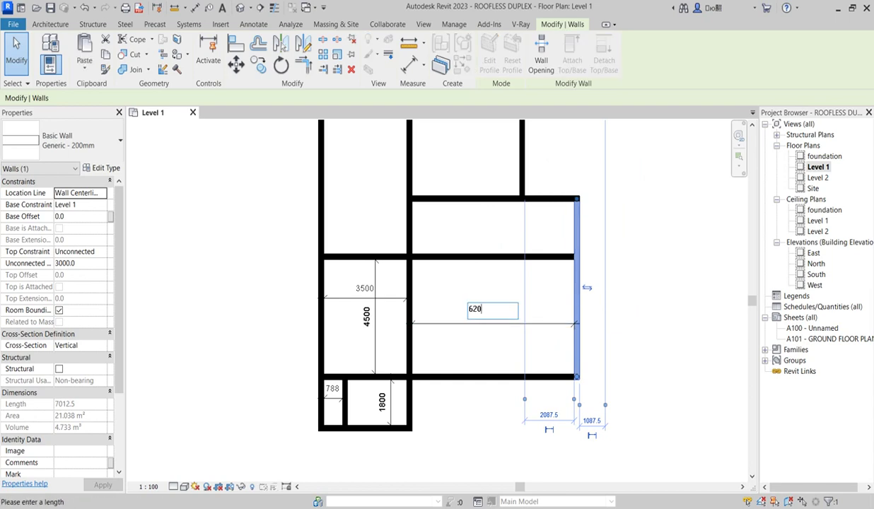
text(6200)
key(Return)
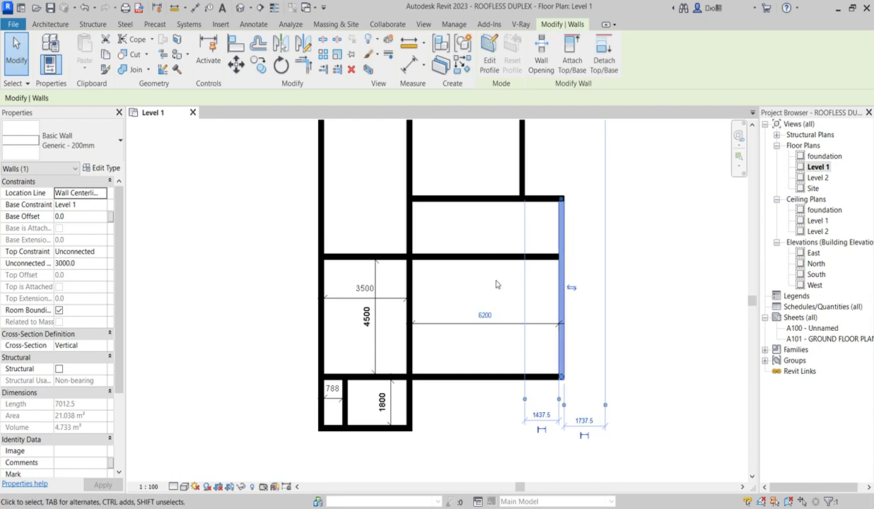
click(464, 297)
scroll(456, 358, down, 2)
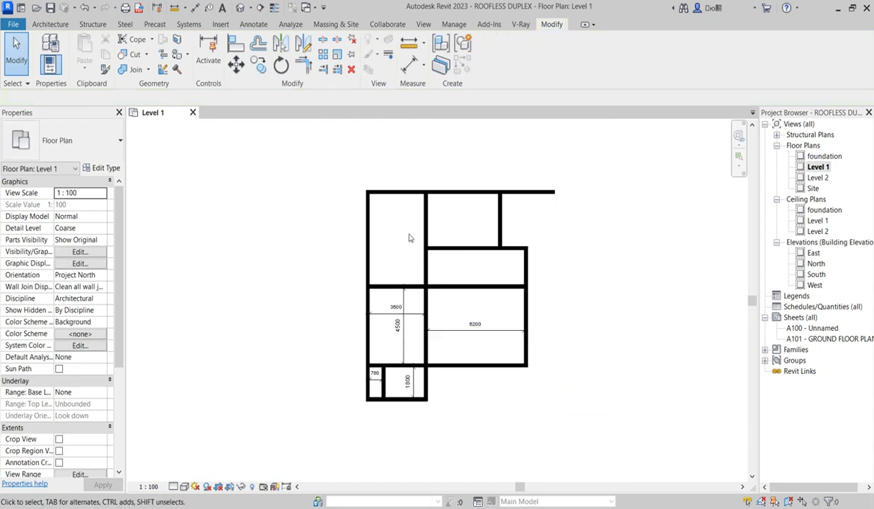
Step: Dimension the clear depth of the upper-left room between its cross wall and the top outer wall
click(410, 64)
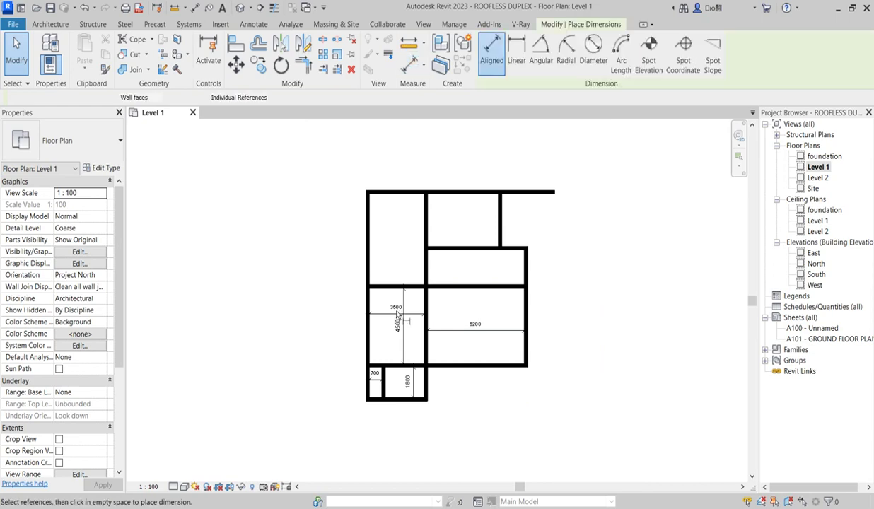
scroll(378, 332, up, 2)
scroll(378, 333, up, 1)
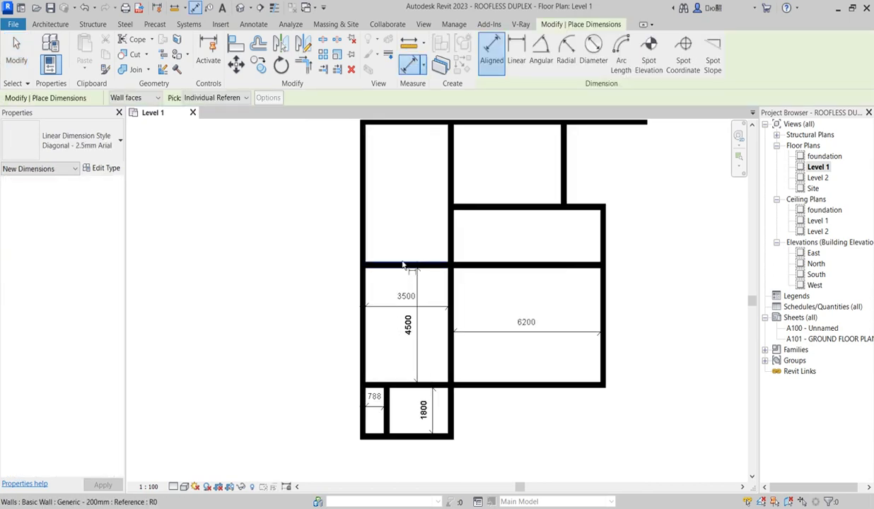
click(401, 262)
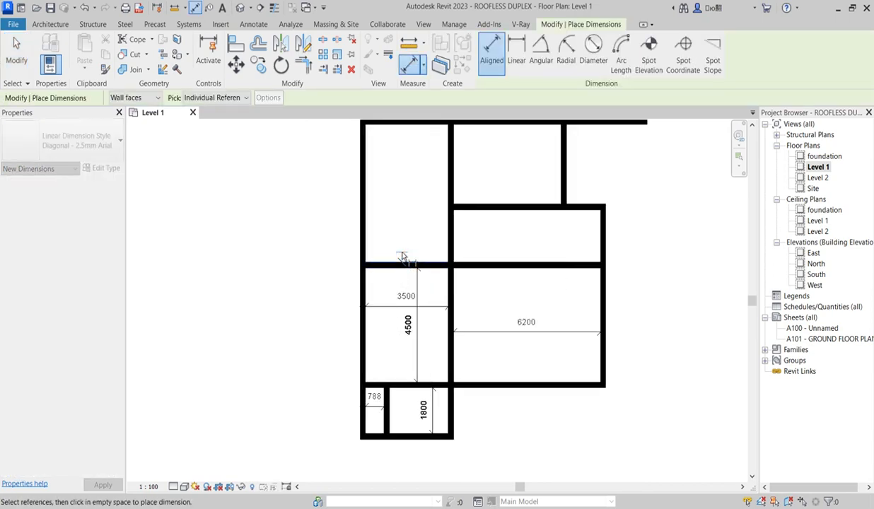
click(400, 128)
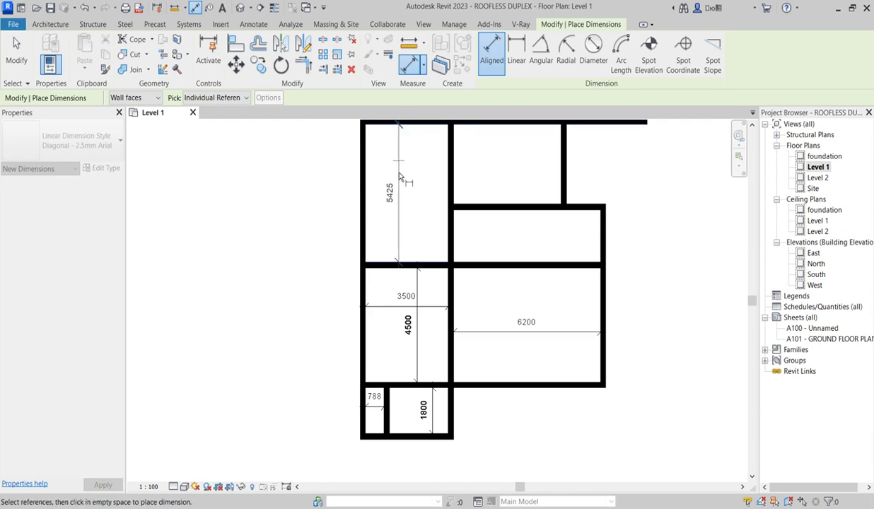
click(408, 188)
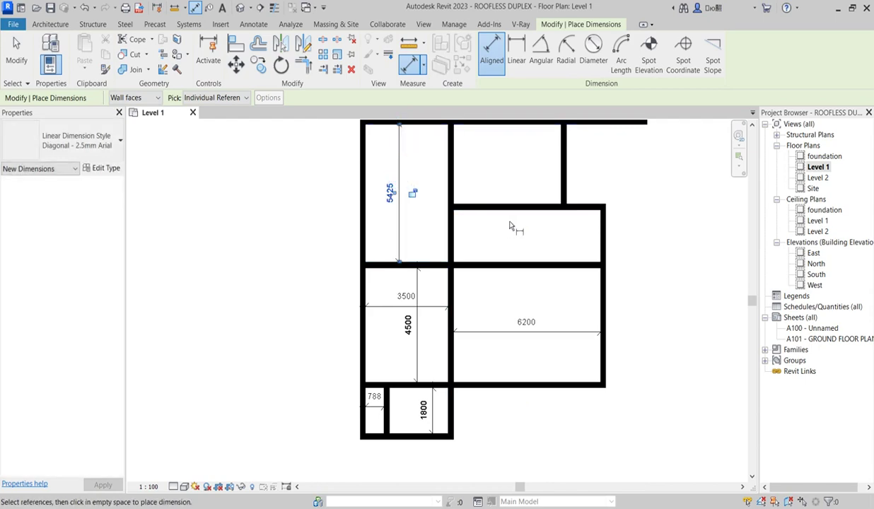
Step: Dimension the clear depth of the narrow room directly above the large right-hand room
click(491, 265)
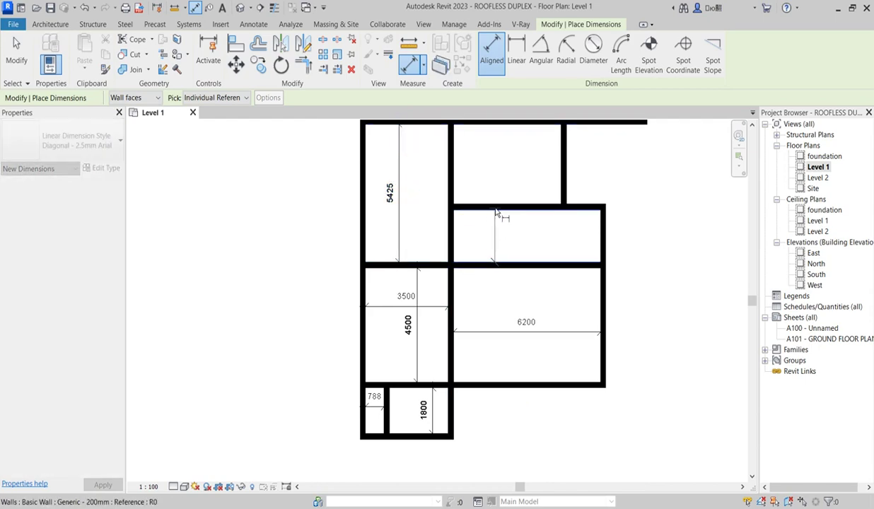
click(497, 211)
click(494, 236)
scroll(518, 210, up, 2)
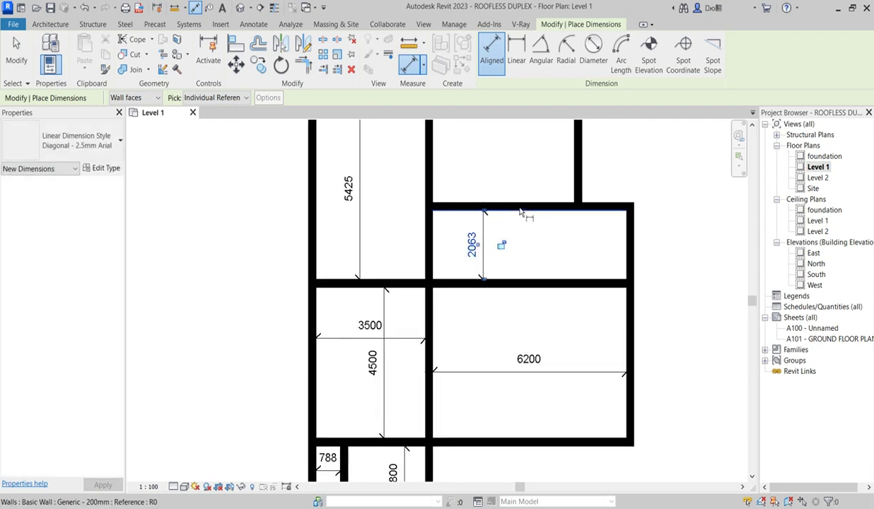
Step: Dimension the clear depth of the upper middle room up to the top outer wall
click(519, 202)
scroll(515, 298, down, 2)
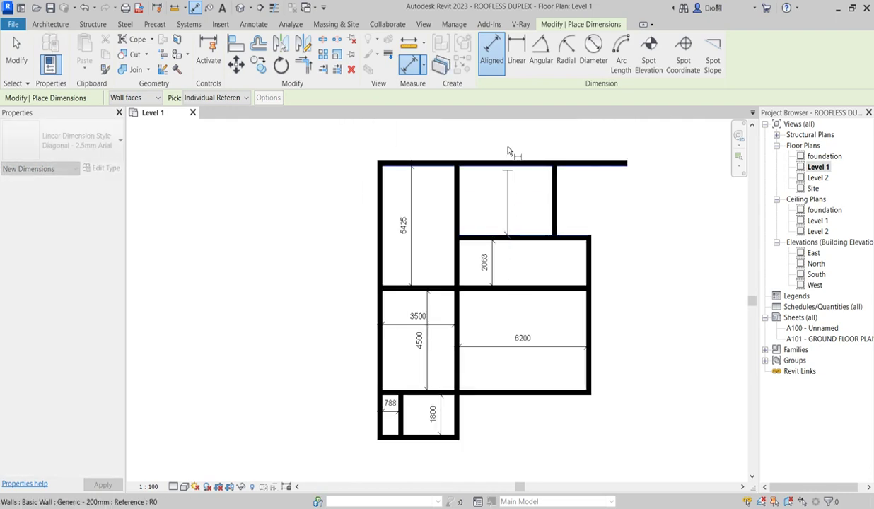
click(508, 154)
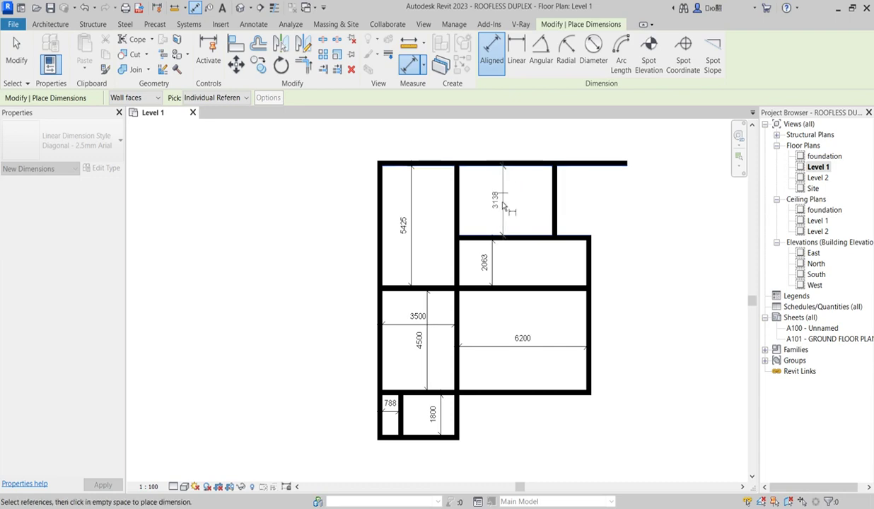
click(505, 201)
scroll(465, 250, up, 2)
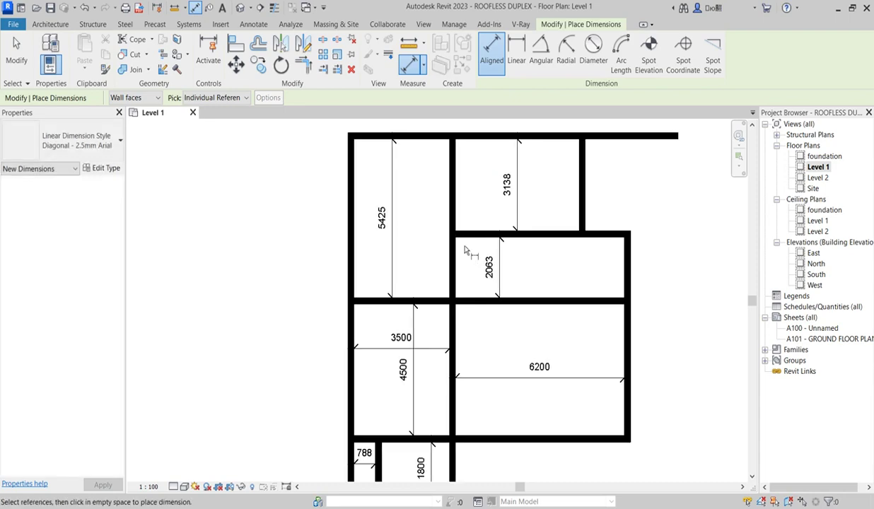
right_click(419, 180)
click(434, 185)
scroll(410, 191, down, 3)
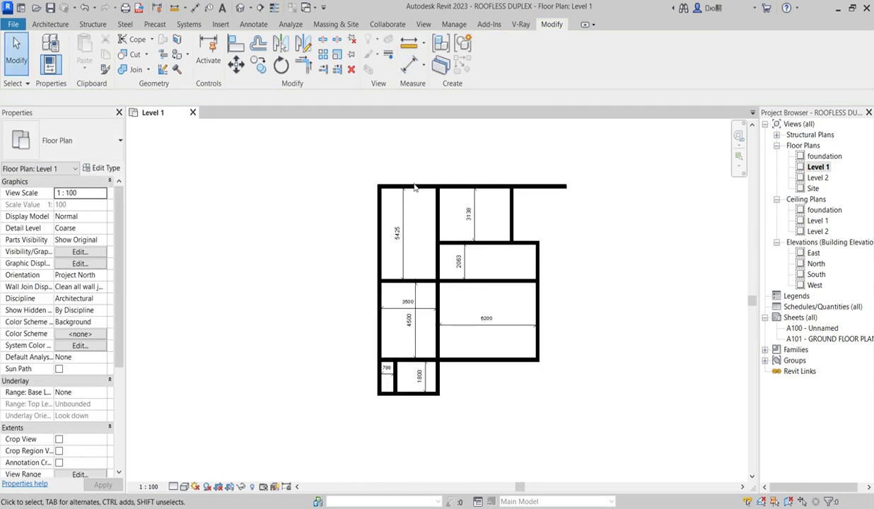
Step: Draw two walls enclosing a small room about 2400 mm wide in the outer corner of the upper-left room
click(410, 189)
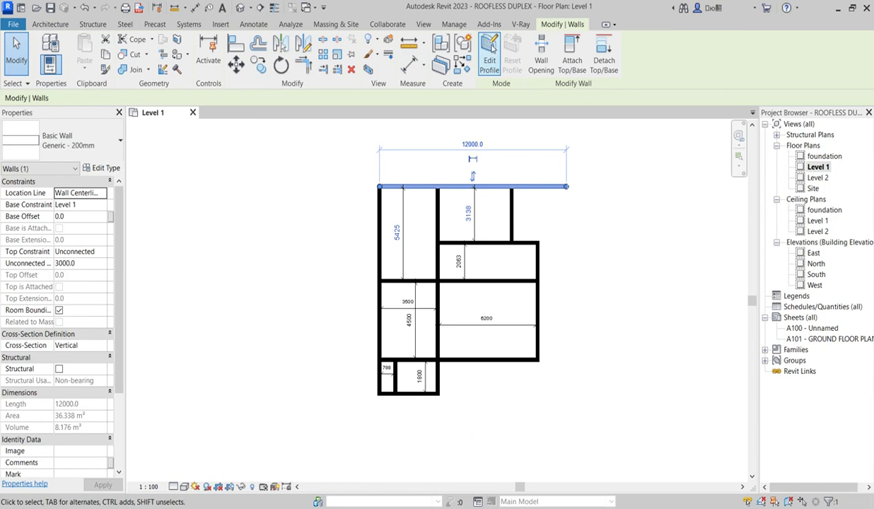
key(w)
key(a)
click(380, 211)
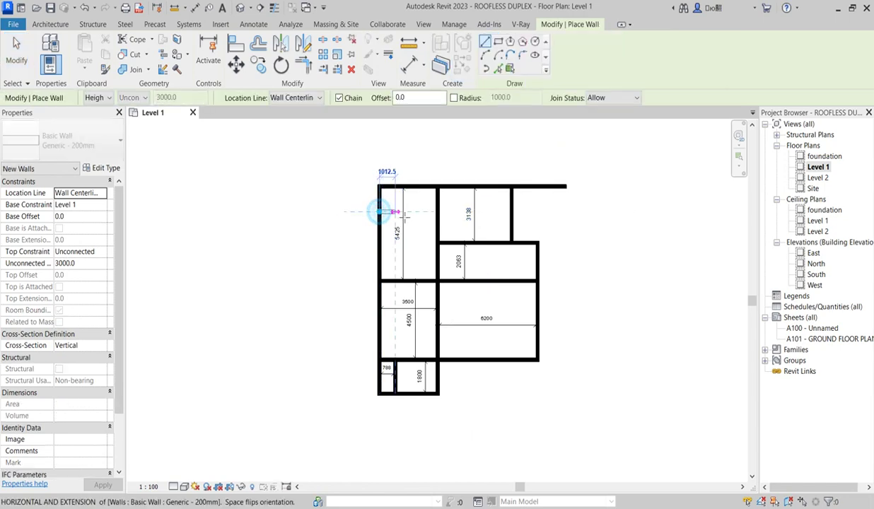
click(417, 212)
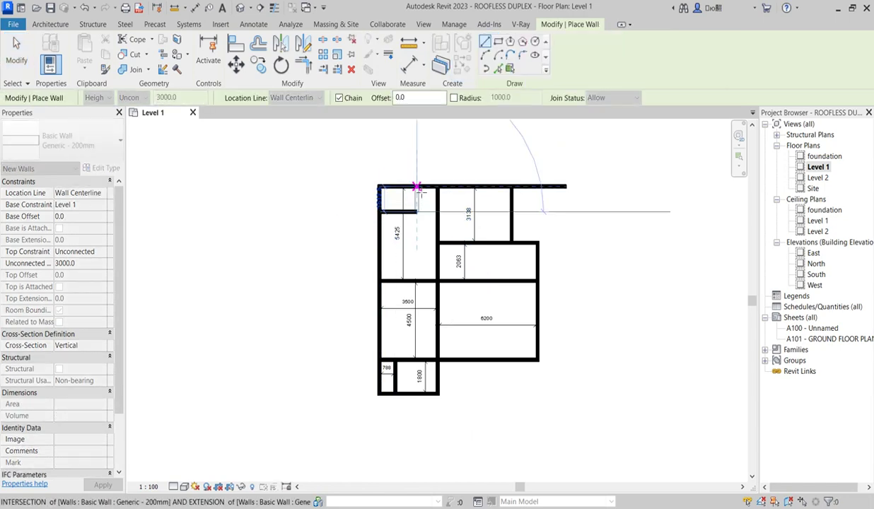
click(417, 188)
scroll(432, 213, up, 2)
key(Escape)
key(Escape)
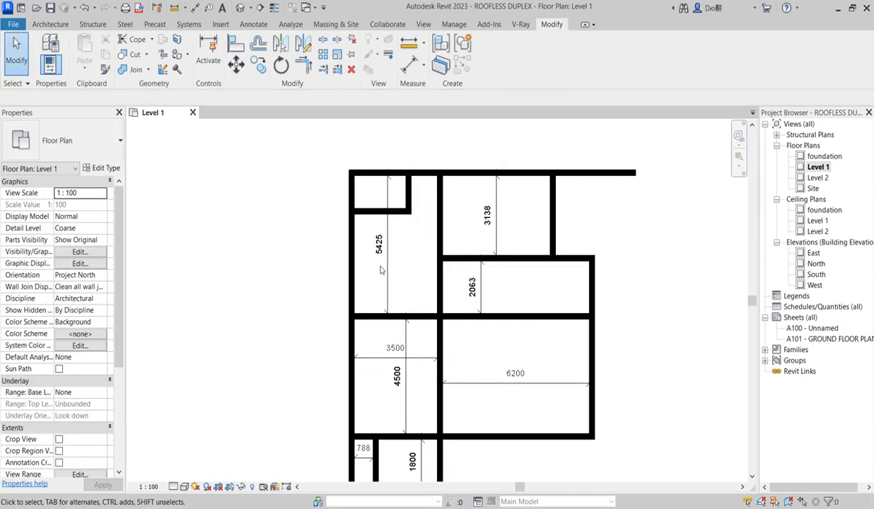
Step: Add witness lines at both faces of the small room's lower wall to the upper-left room's depth dimension
scroll(380, 268, up, 2)
click(393, 237)
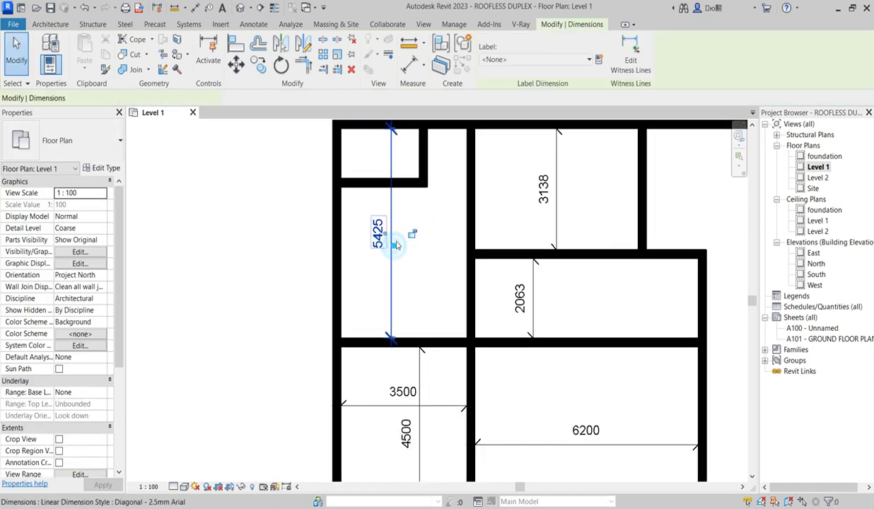
click(630, 53)
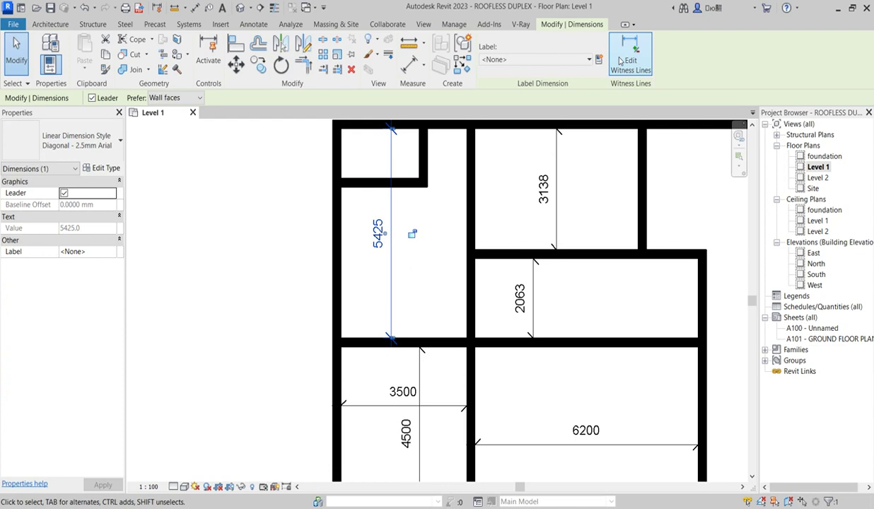
click(395, 188)
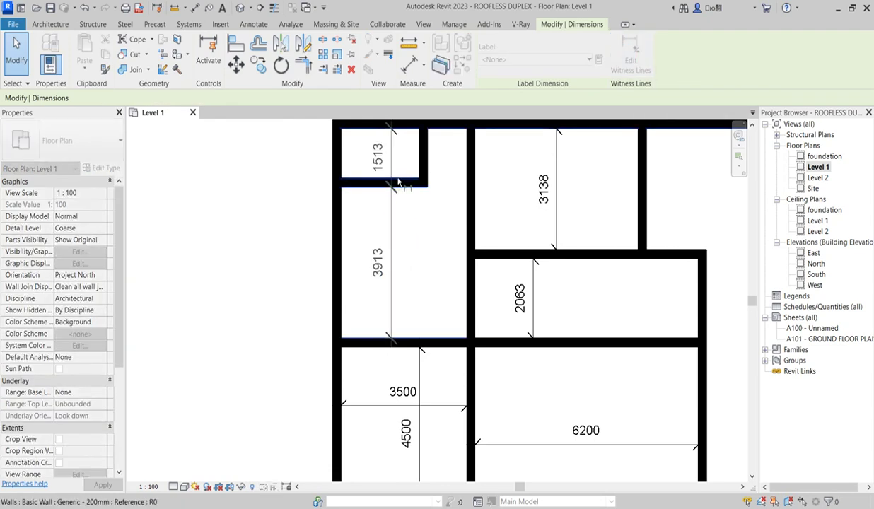
click(396, 179)
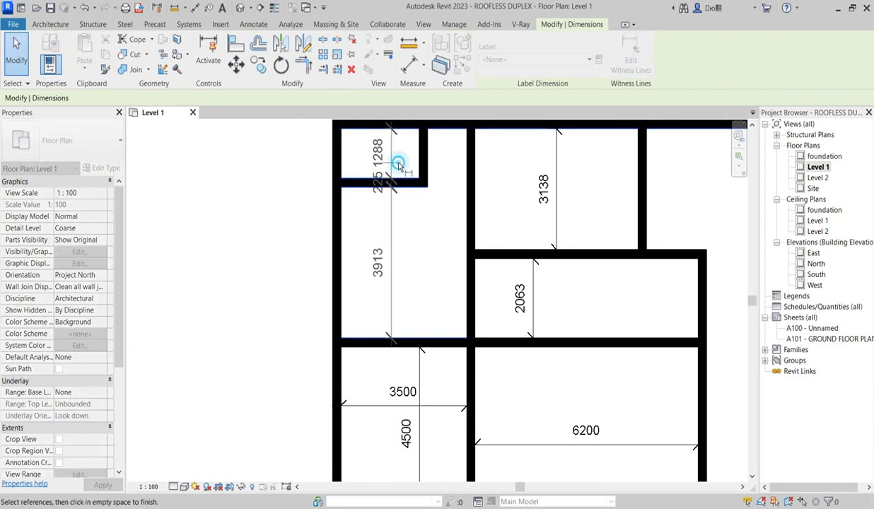
click(398, 165)
scroll(400, 216, up, 2)
right_click(416, 207)
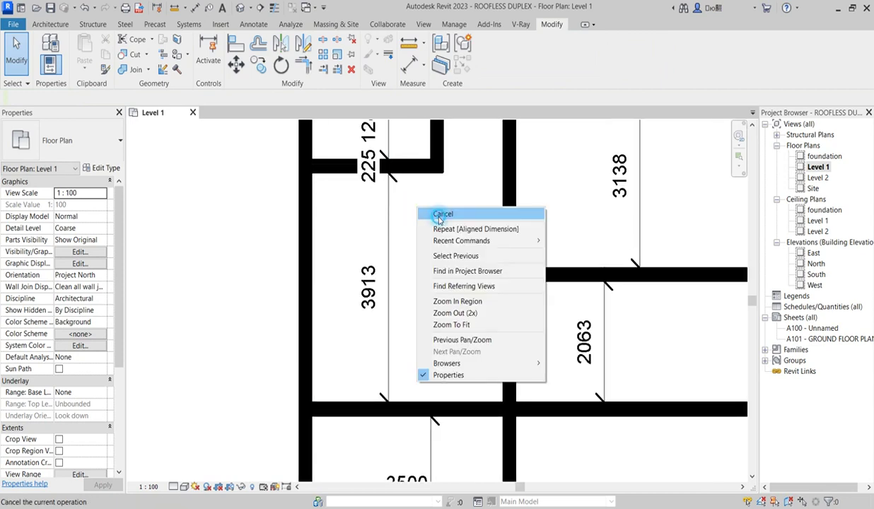
click(443, 214)
Step: Move the small room's lower wall by setting the clear depth below it to 3700 mm
scroll(396, 212, down, 2)
scroll(386, 212, up, 2)
click(390, 220)
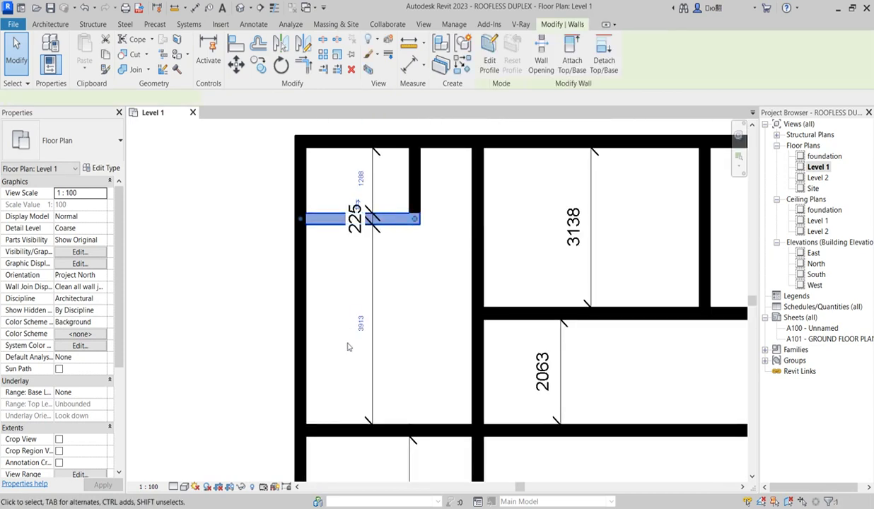
click(360, 323)
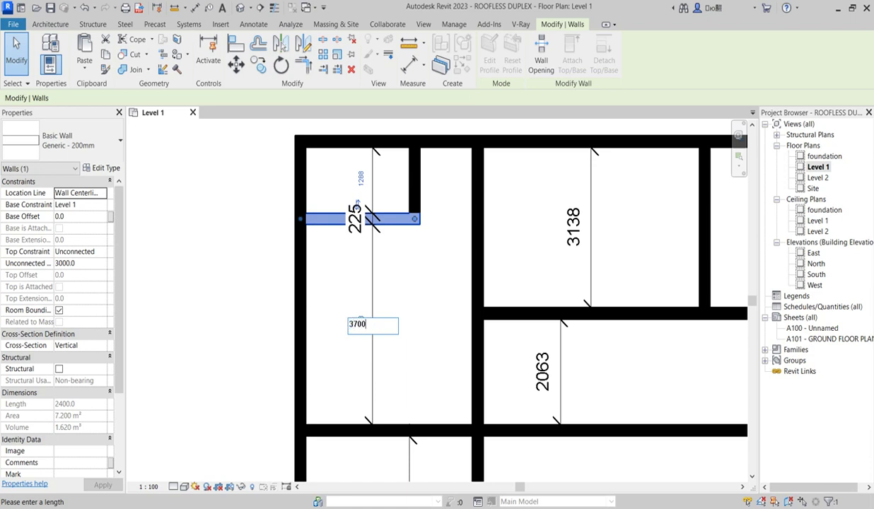
key(Return)
click(433, 314)
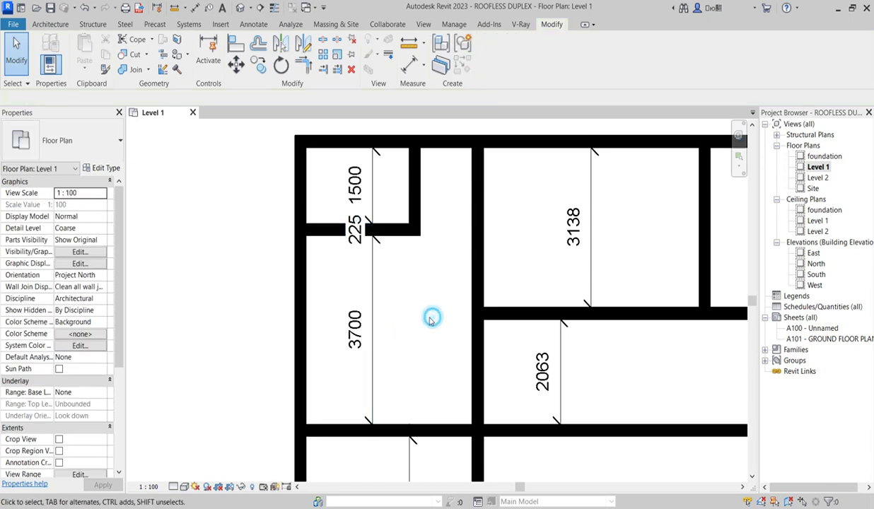
Step: Examine the depth dimensions of the upper rooms and the narrow room beside them
scroll(381, 329, down, 2)
scroll(380, 330, up, 2)
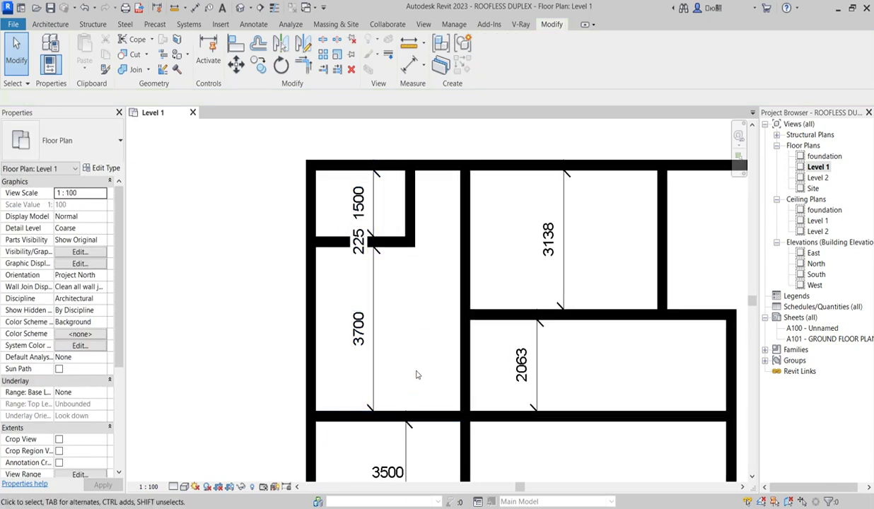
scroll(417, 374, down, 3)
scroll(403, 371, up, 2)
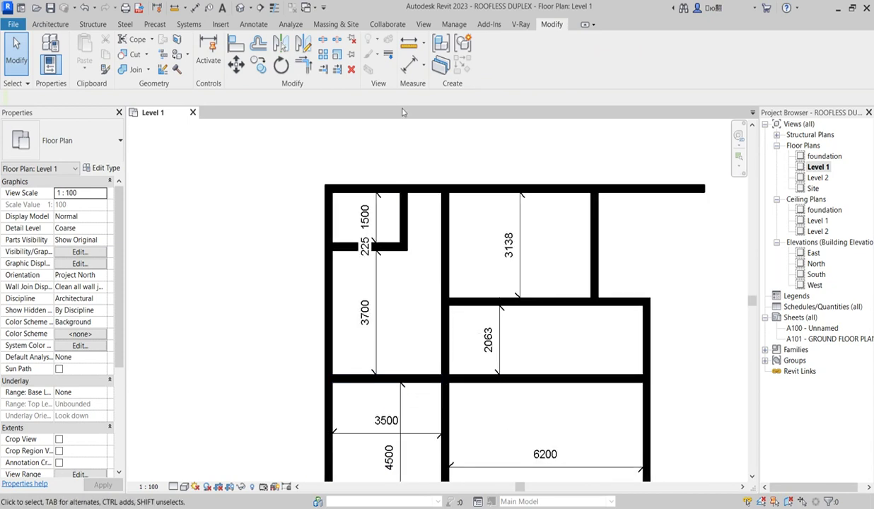
scroll(393, 288, up, 3)
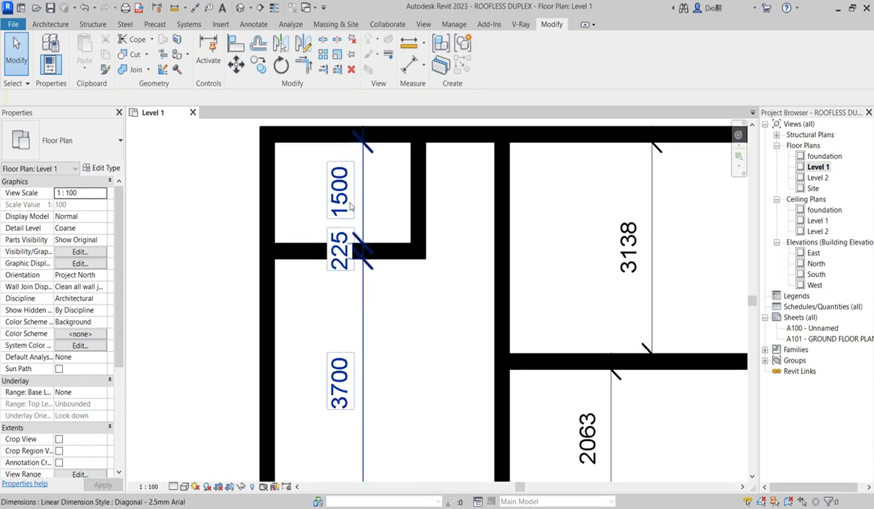
scroll(351, 205, down, 1)
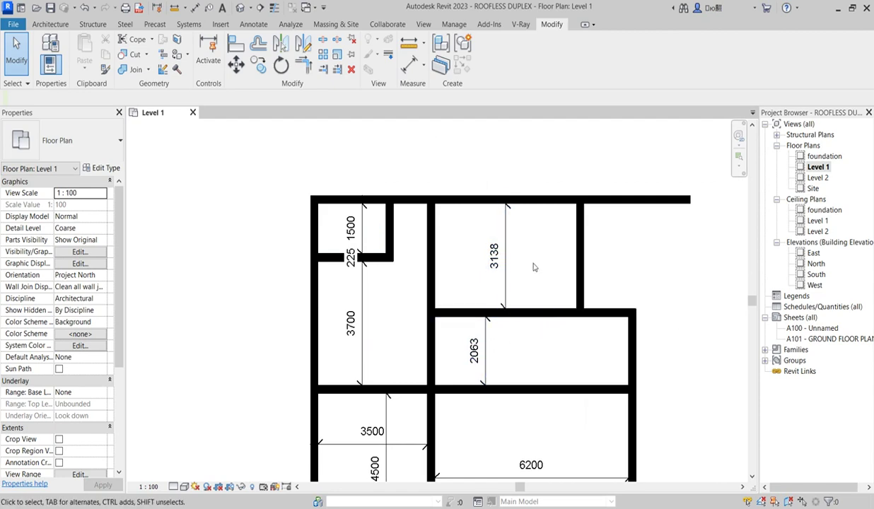
scroll(522, 288, up, 1)
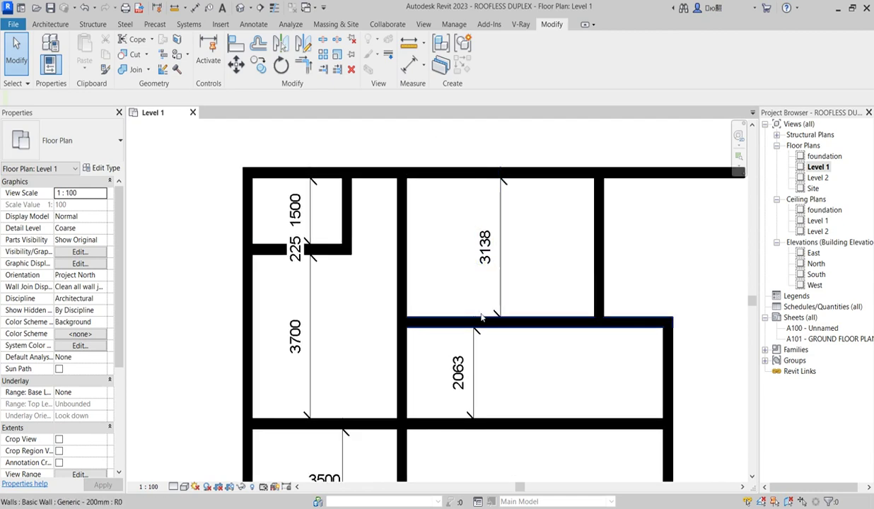
scroll(509, 237, down, 1)
scroll(499, 283, up, 1)
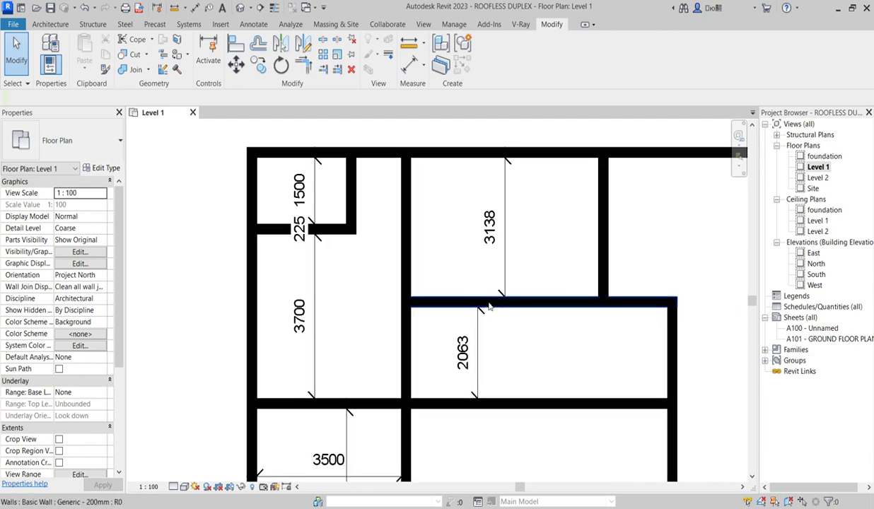
Step: Trim the overhanging top exterior wall to a corner with the upper-right room's outer wall
scroll(598, 170, down, 2)
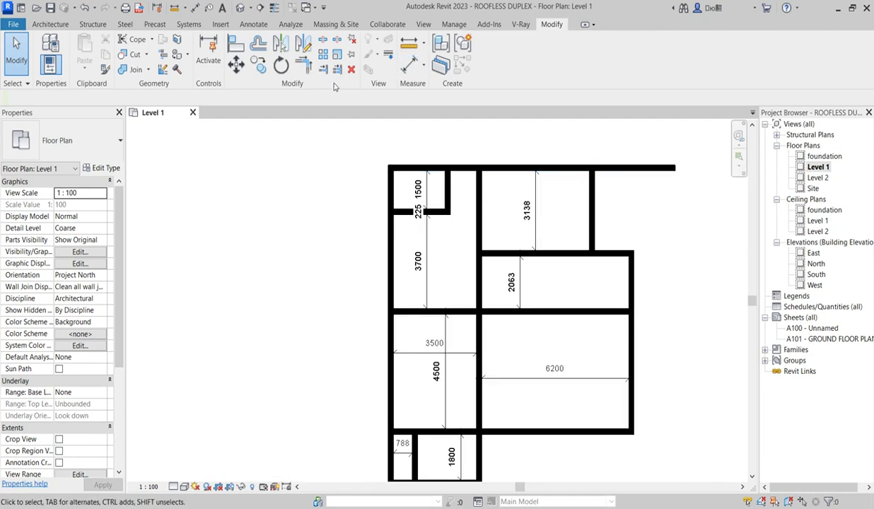
click(304, 65)
click(564, 168)
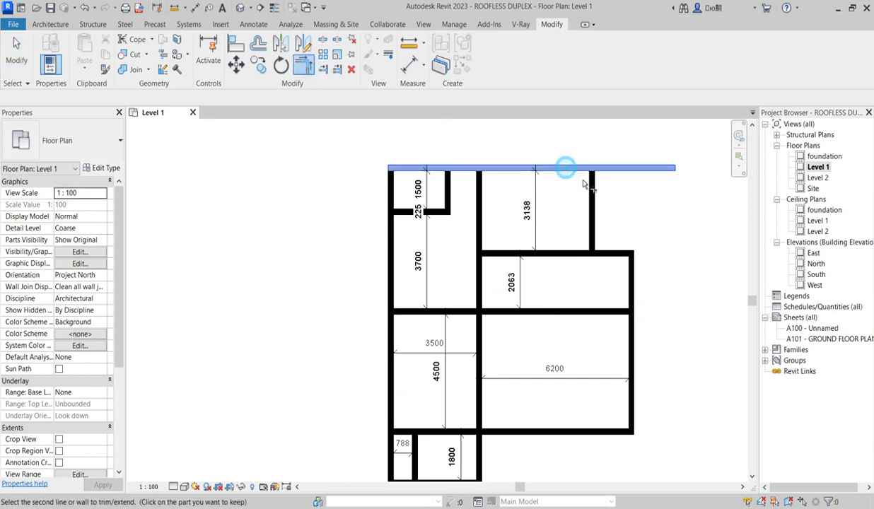
click(589, 201)
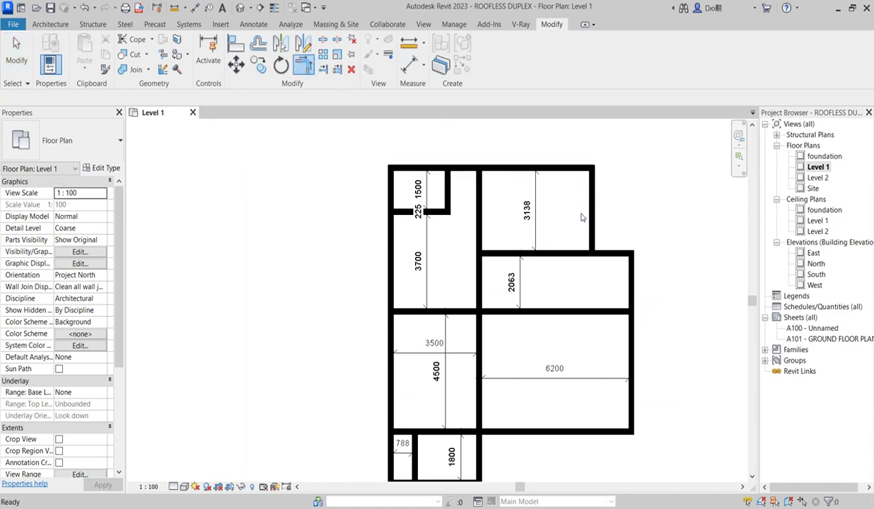
key(Escape)
key(Escape)
scroll(561, 201, up, 2)
right_click(562, 202)
click(569, 206)
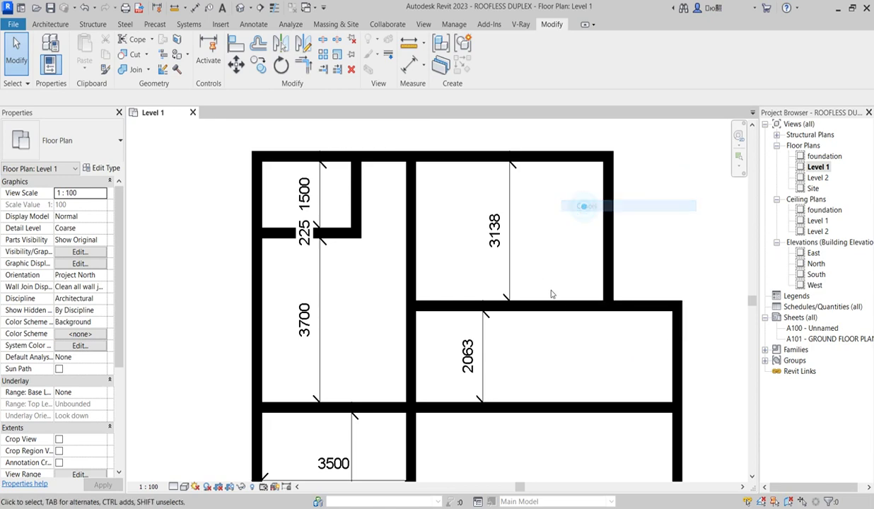
Step: Draw two walls enclosing a small room about 1400 mm wide in the outer corner of the upper-right room
click(553, 158)
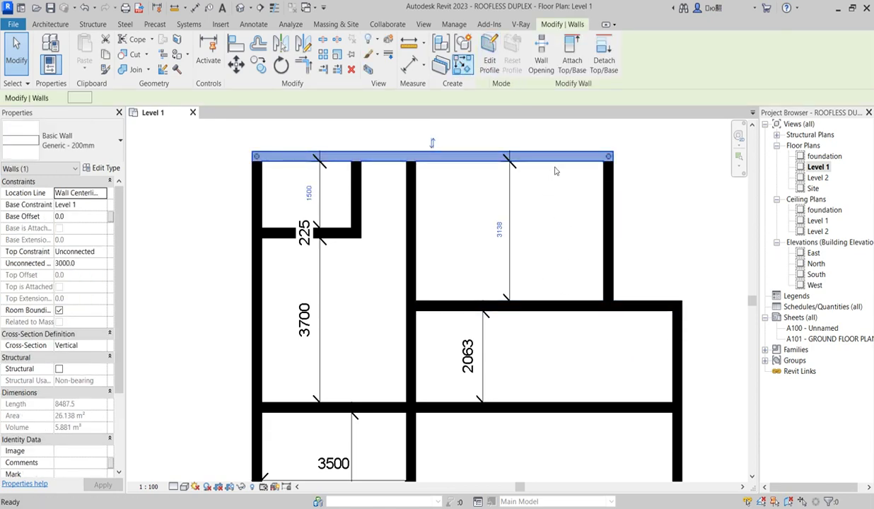
key(w)
key(a)
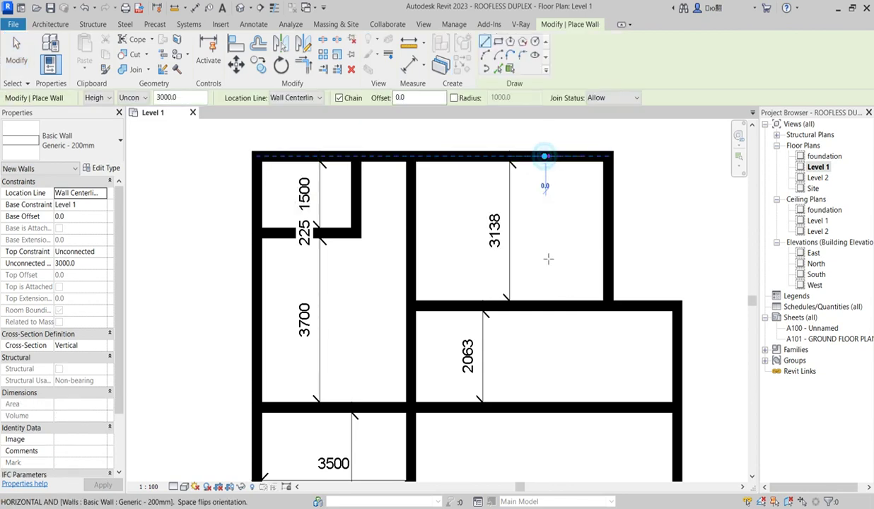
click(545, 157)
click(542, 260)
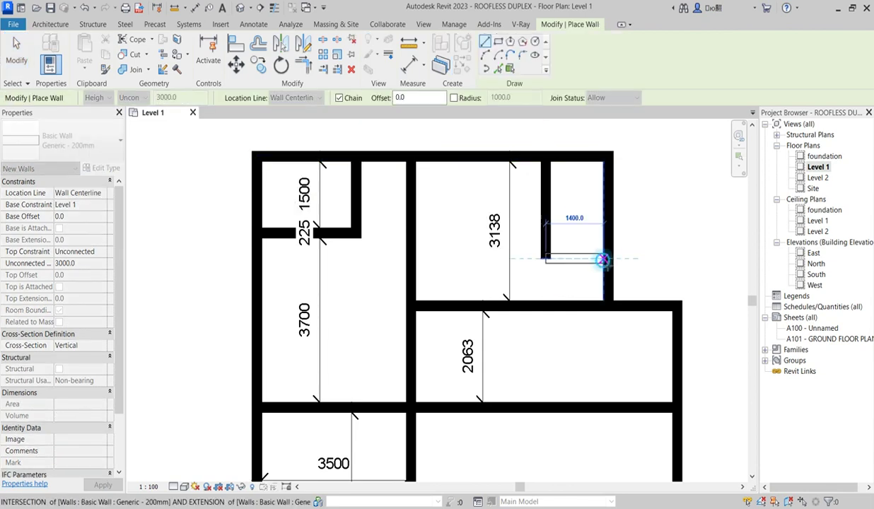
click(601, 260)
key(Escape)
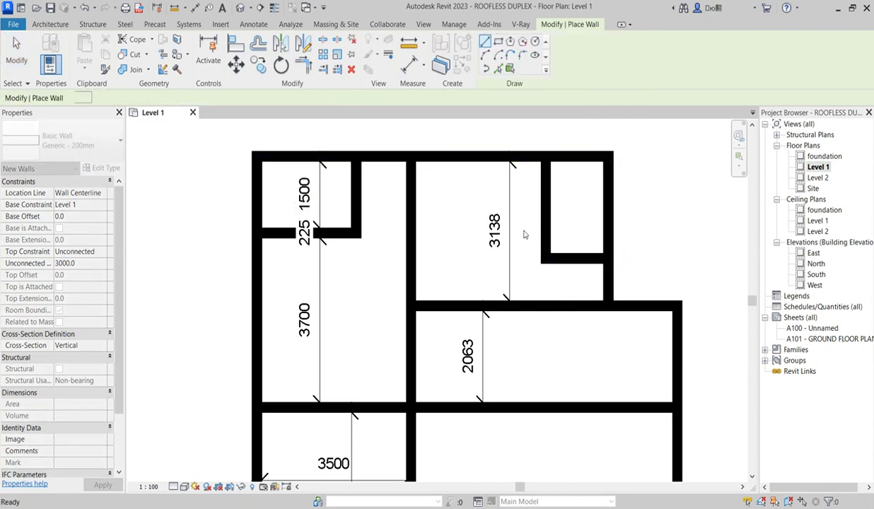
scroll(552, 209, up, 1)
key(Escape)
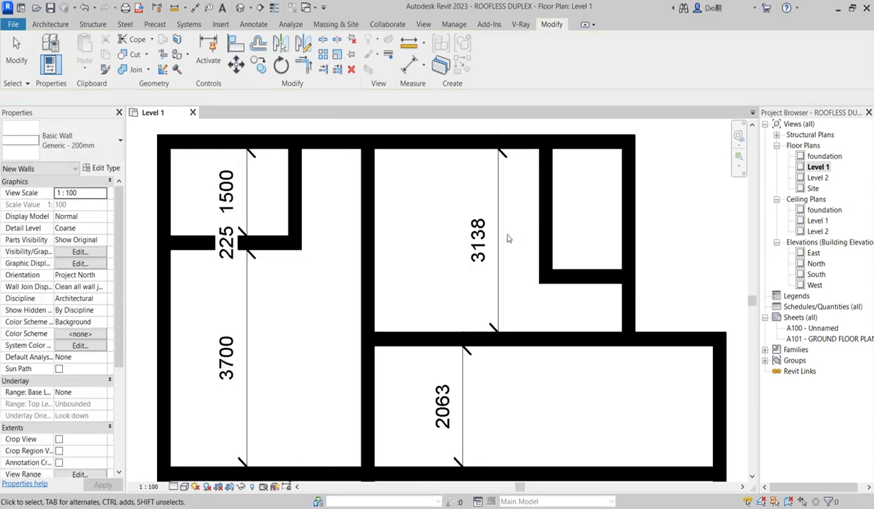
Step: Mirror a copy of the small room's two walls across a vertical axis drawn from the midpoint area of the upper-right room's top wall
scroll(505, 267, down, 2)
scroll(449, 301, up, 1)
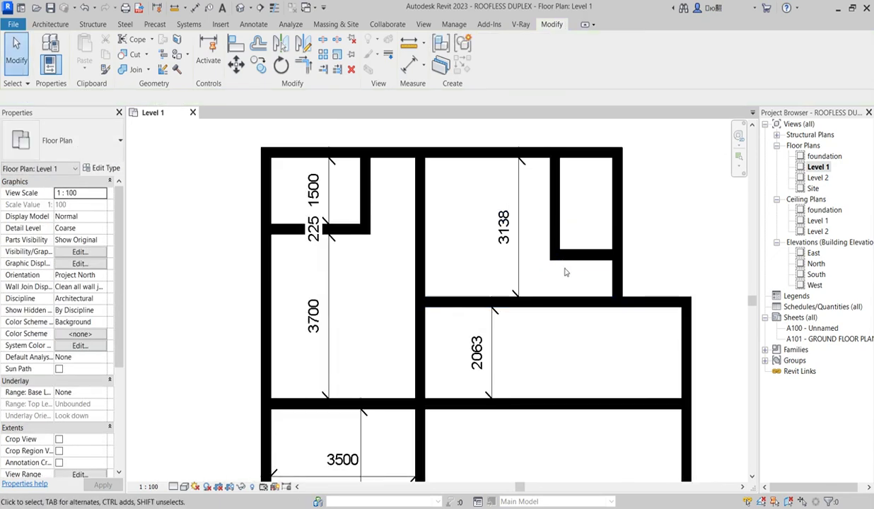
drag(570, 276, 527, 153)
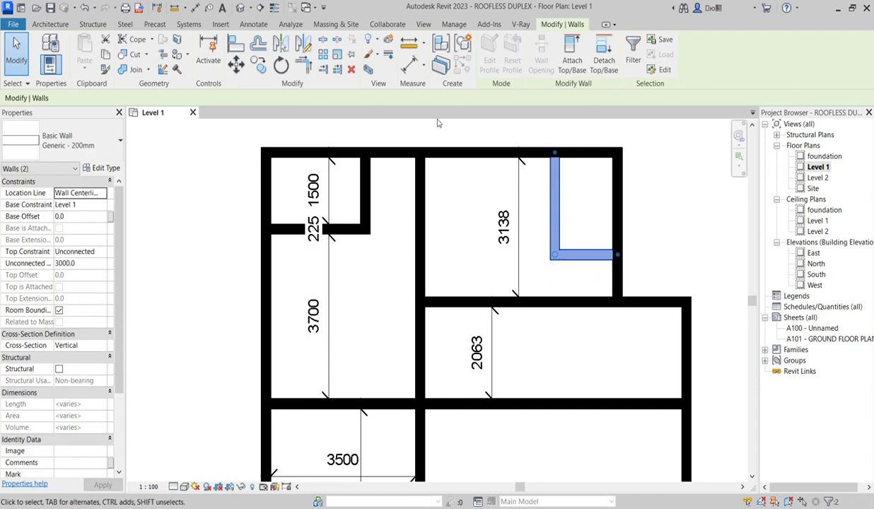
click(304, 44)
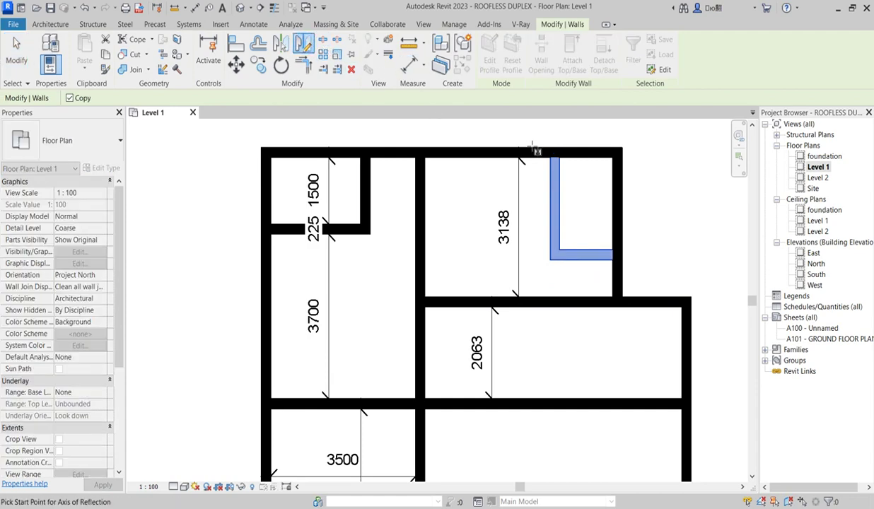
click(516, 154)
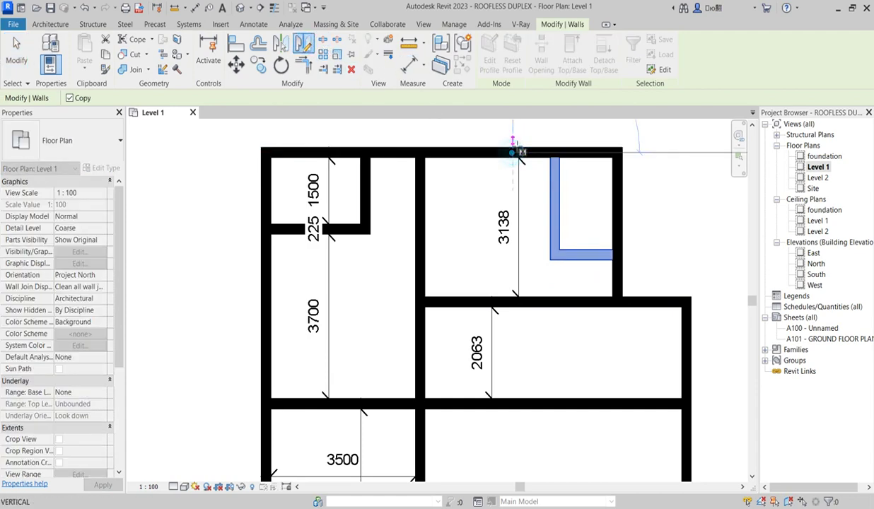
click(513, 139)
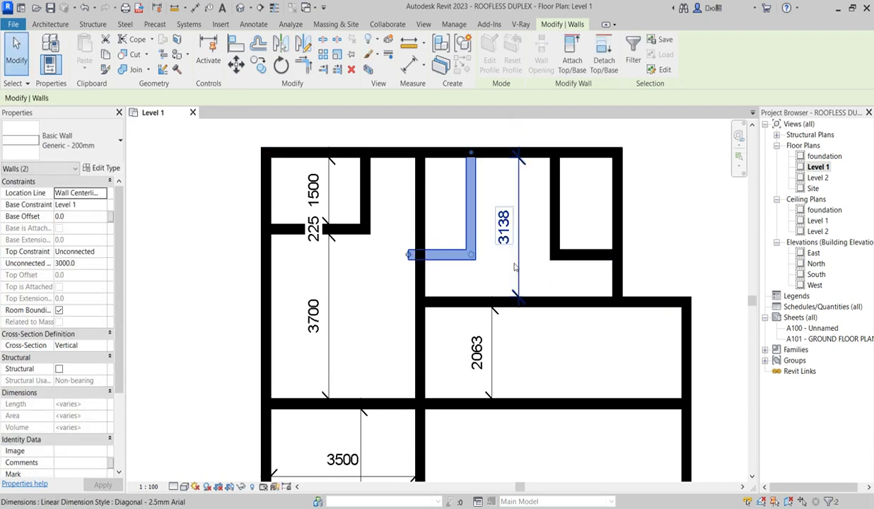
key(Escape)
scroll(486, 269, up, 2)
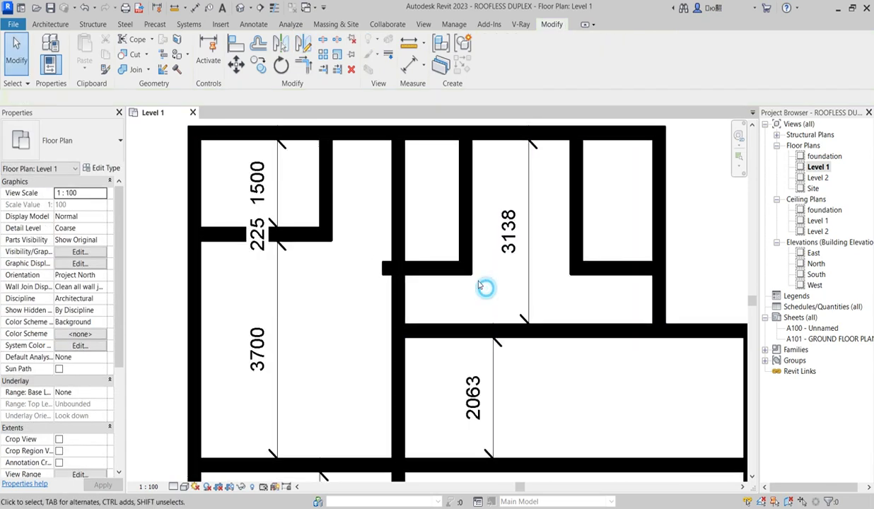
Step: Nudge the two mirrored walls to the right until the lower one ends at the partition between the upper rooms
drag(479, 285, 453, 247)
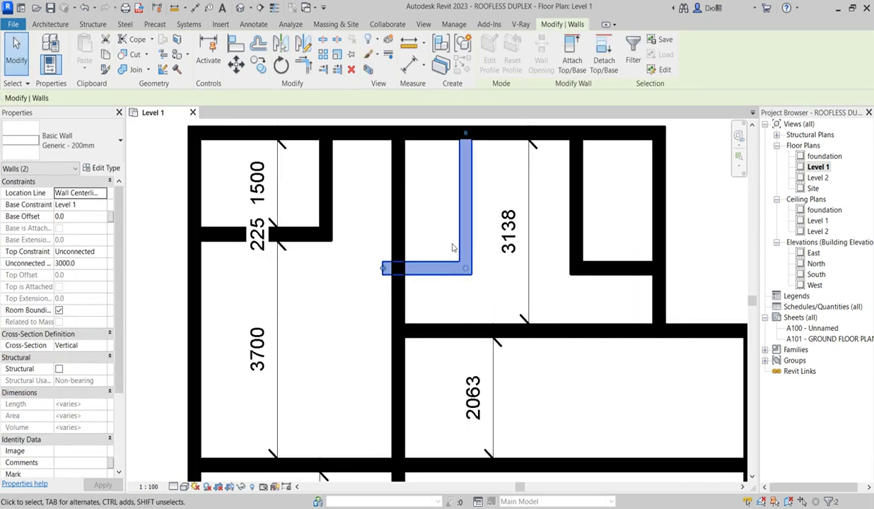
key(Right)
key(Right)
key(Right)
key(Right)
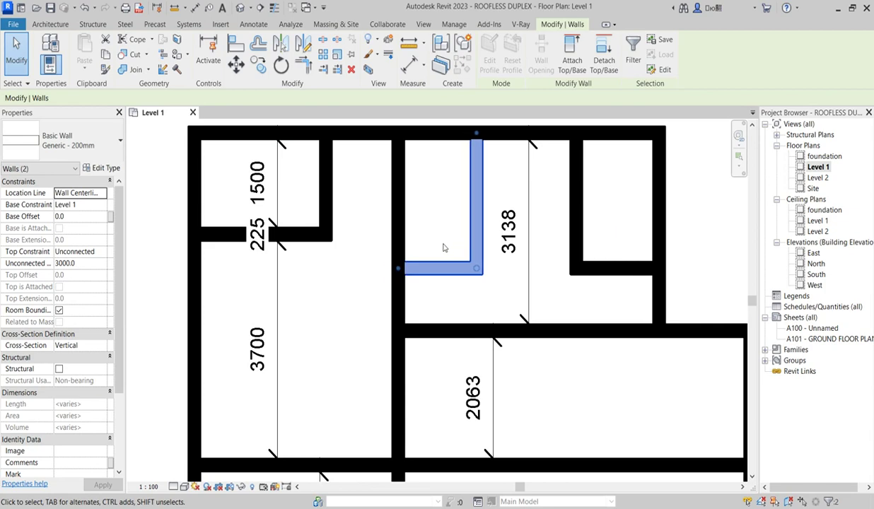
click(440, 239)
Step: Delete the two original small-room walls in the outer corner of the upper-right room
drag(598, 286, 575, 229)
key(Delete)
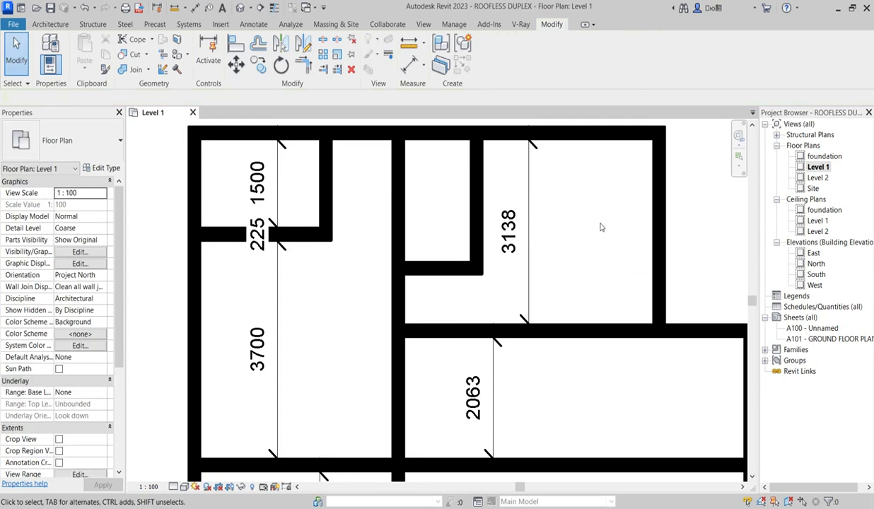
scroll(601, 227, down, 3)
scroll(512, 297, up, 2)
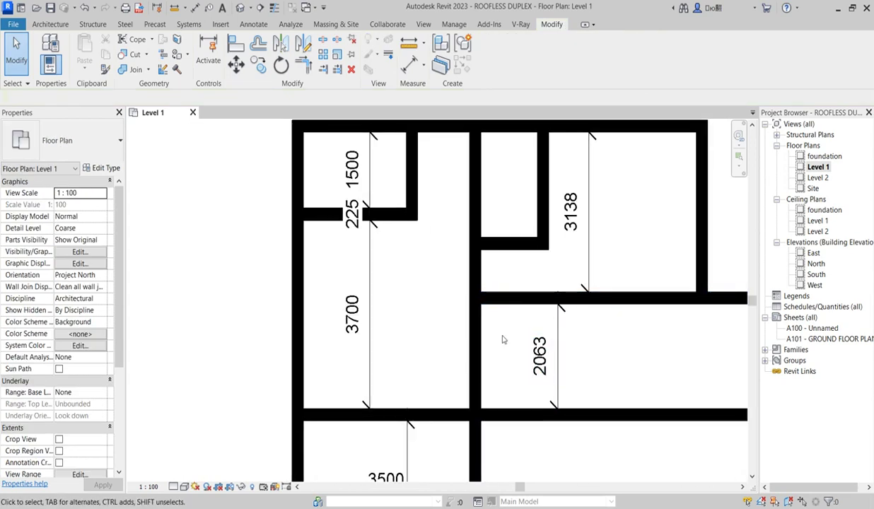
Step: Nudge the lower wall of the upper-right room's small enclosure upward by about 80 mm
scroll(517, 247, up, 2)
click(517, 245)
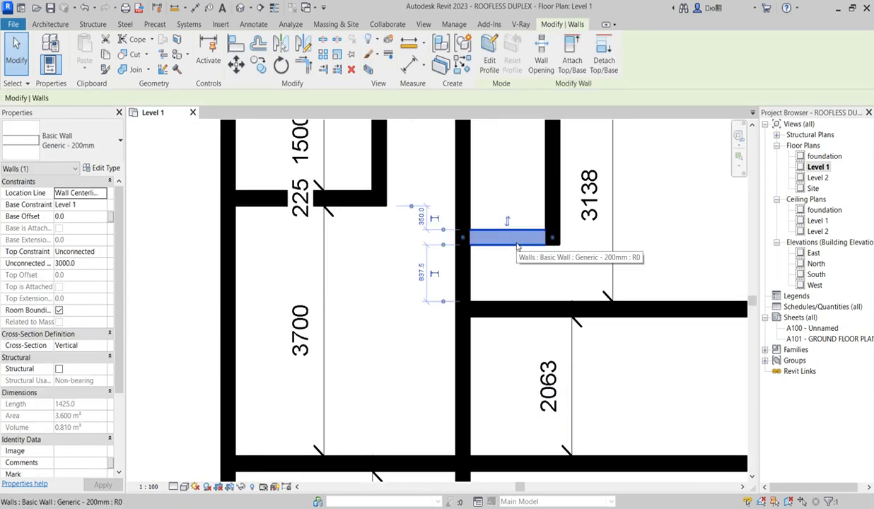
key(Up)
key(Up)
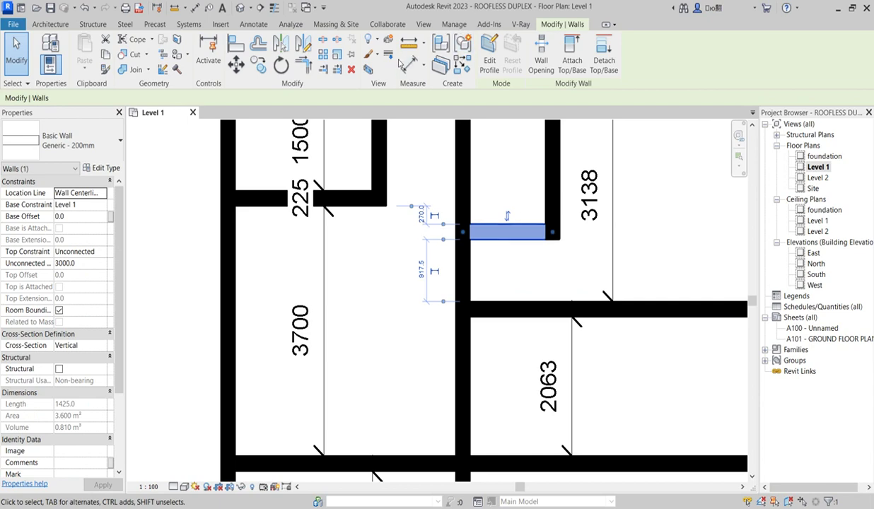
Step: Dimension the clear gap between the small enclosure's lower wall and the upper-right room's lower wall
click(408, 64)
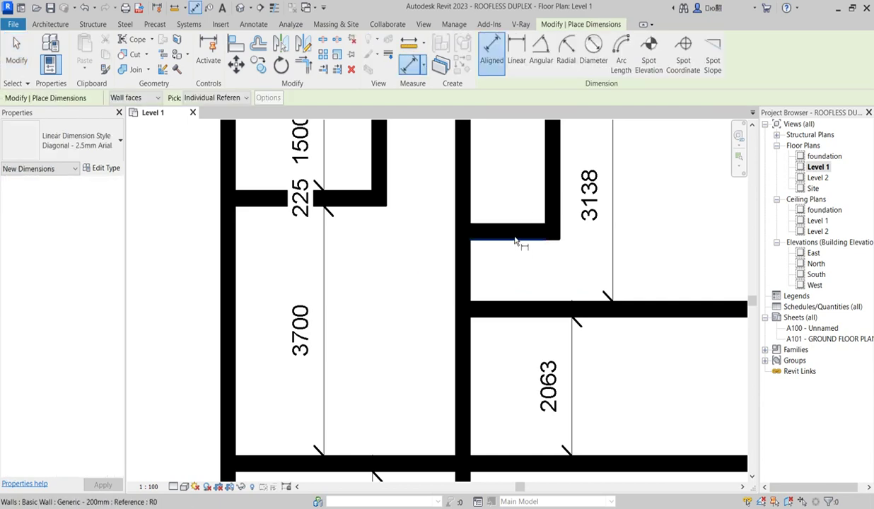
click(516, 242)
click(511, 303)
click(532, 285)
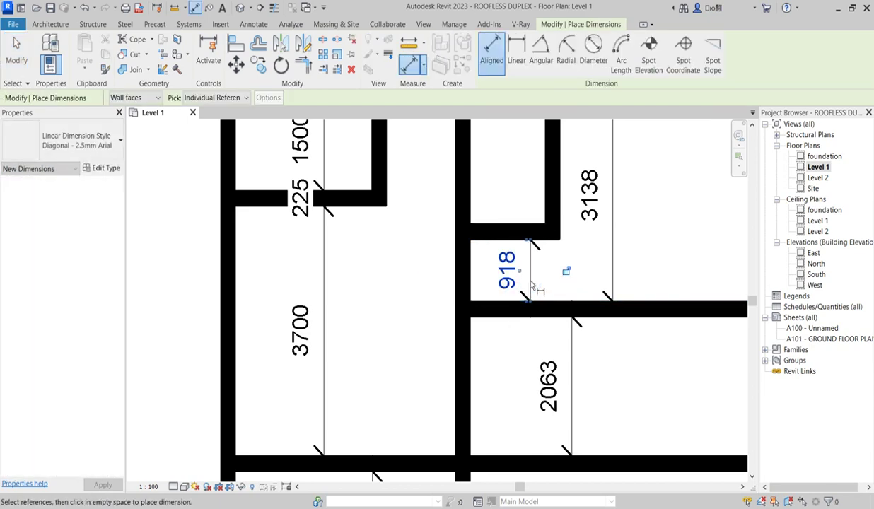
key(Escape)
key(Escape)
right_click(519, 236)
click(530, 243)
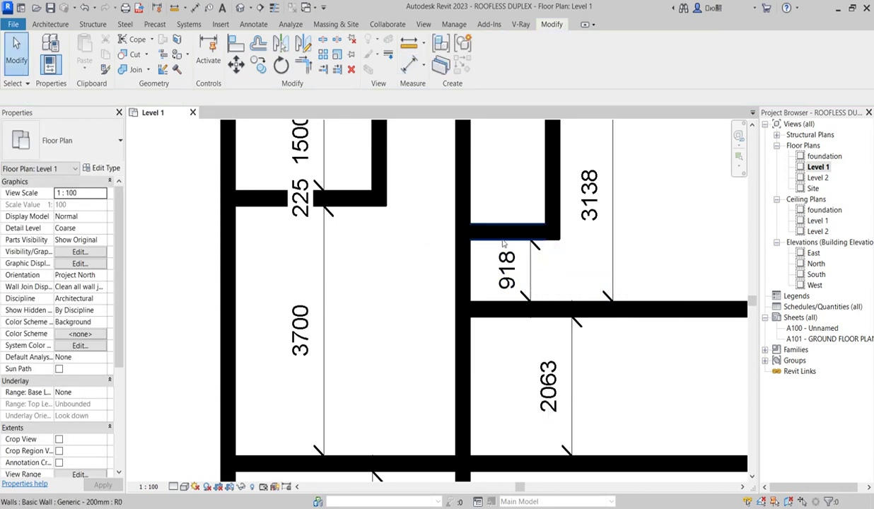
Step: Move the small enclosure's lower wall by setting the clear gap below it to 1000 mm
click(514, 226)
click(516, 271)
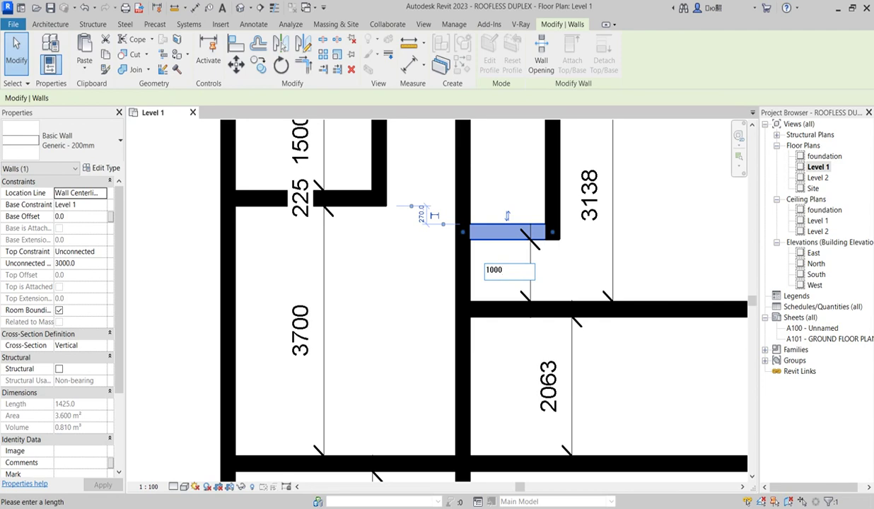
text(1000)
key(Return)
key(Escape)
scroll(550, 270, down, 2)
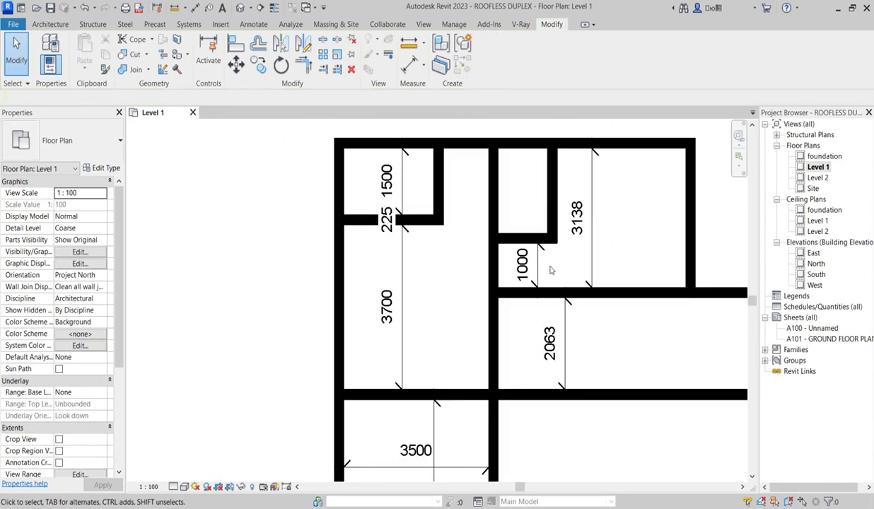
Step: Delete the depth dimensions in both upper rooms and in the narrow room below the upper-right one
scroll(551, 270, down, 1)
scroll(554, 272, up, 2)
drag(614, 280, 536, 265)
key(Delete)
scroll(490, 309, down, 2)
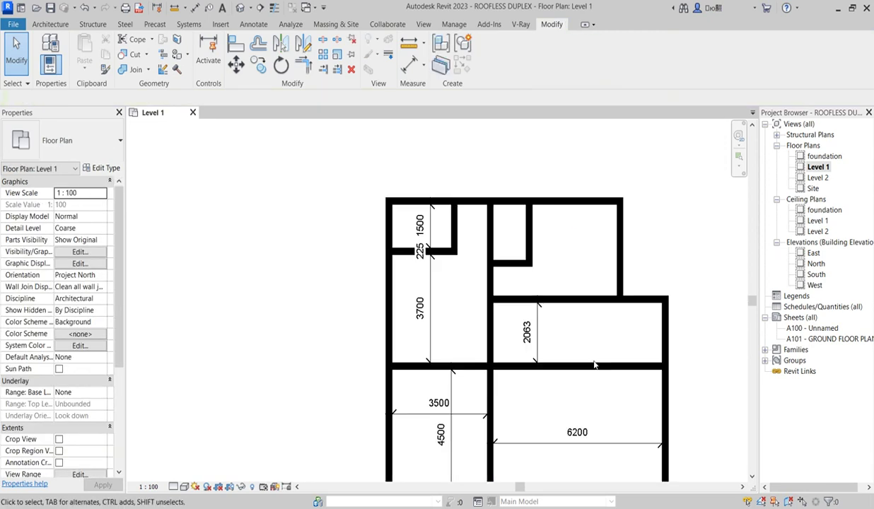
click(539, 334)
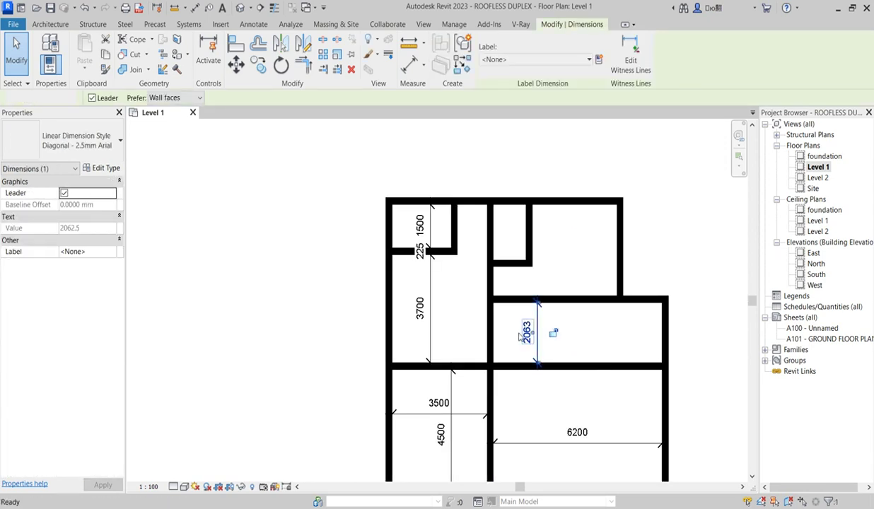
key(Delete)
click(429, 304)
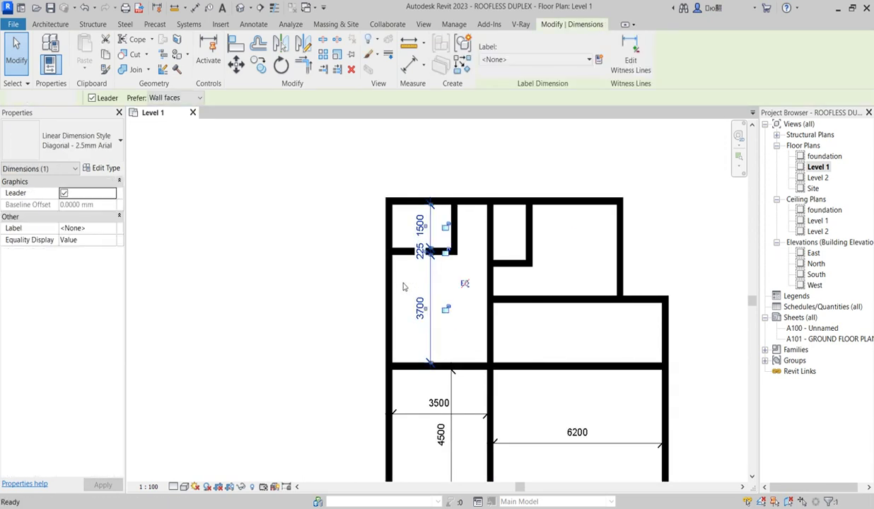
key(Delete)
scroll(473, 428, up, 1)
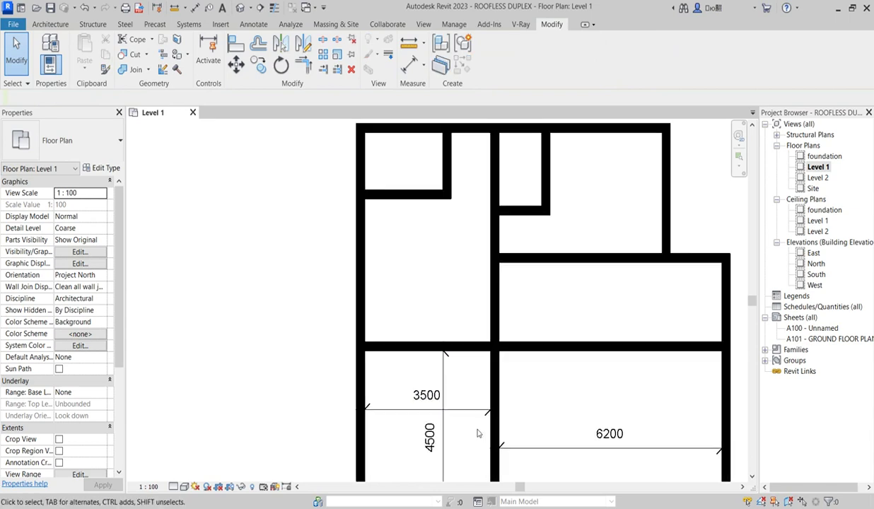
Step: Delete the width and depth dimensions of the middle-left room and the width dimension of the large middle-right room
click(422, 391)
key(Delete)
scroll(633, 417, down, 2)
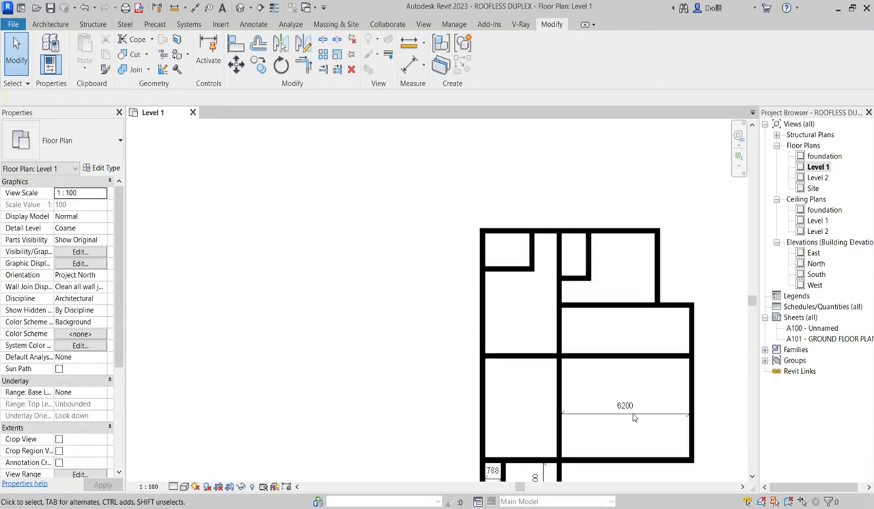
click(623, 391)
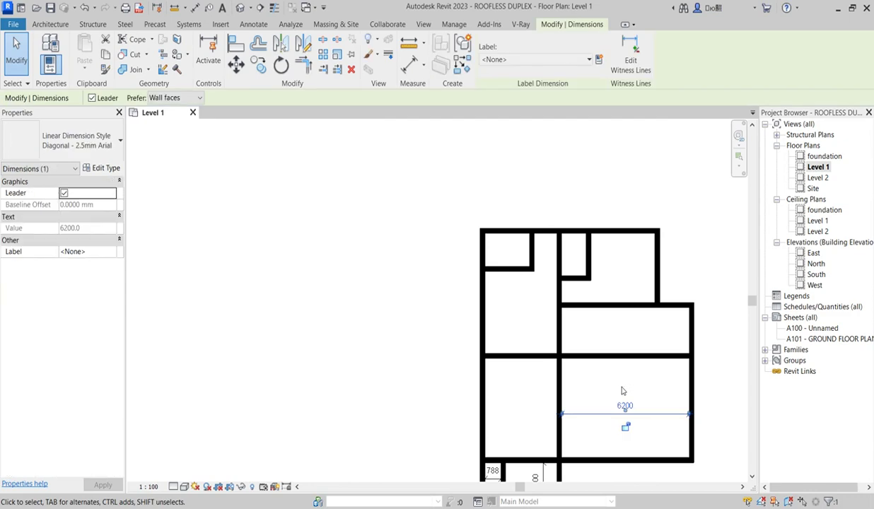
key(Delete)
scroll(576, 323, down, 2)
scroll(576, 323, down, 2)
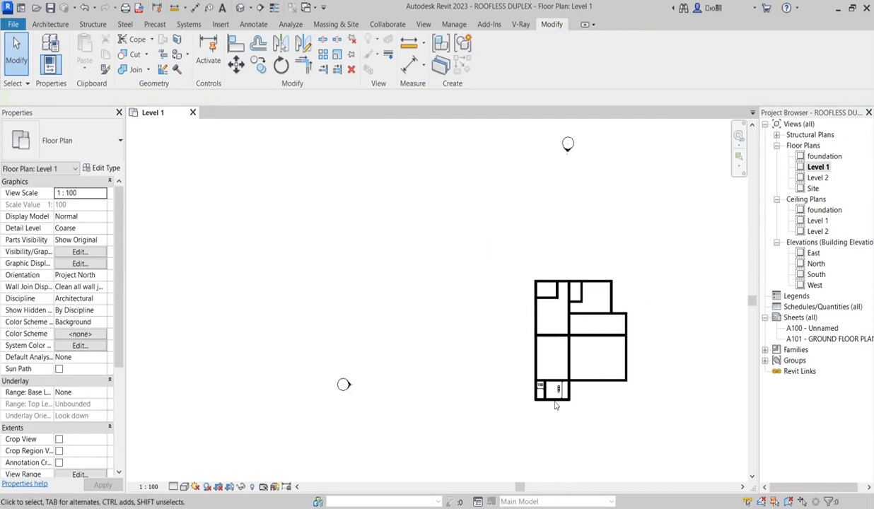
Step: Delete the 1800 mm and 788 mm dimensions from the two small rooms at the plan's lower end
scroll(556, 405, up, 4)
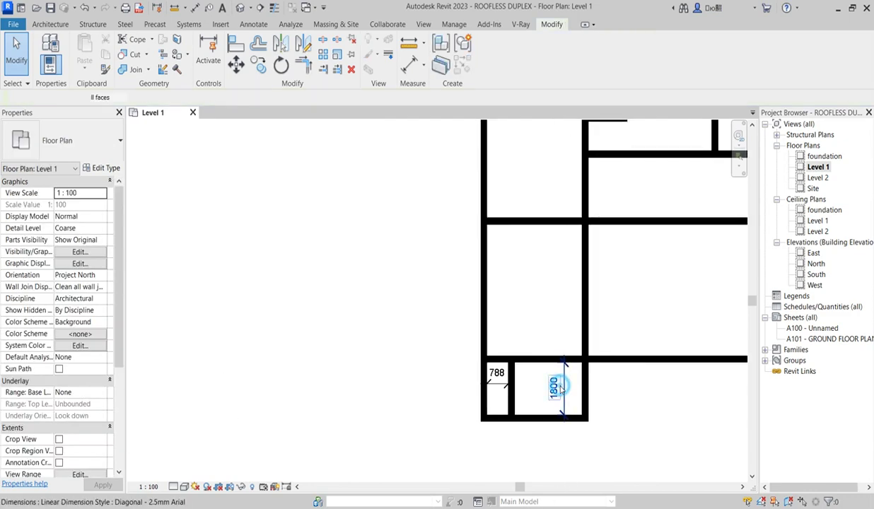
click(559, 387)
key(Delete)
click(497, 374)
key(Delete)
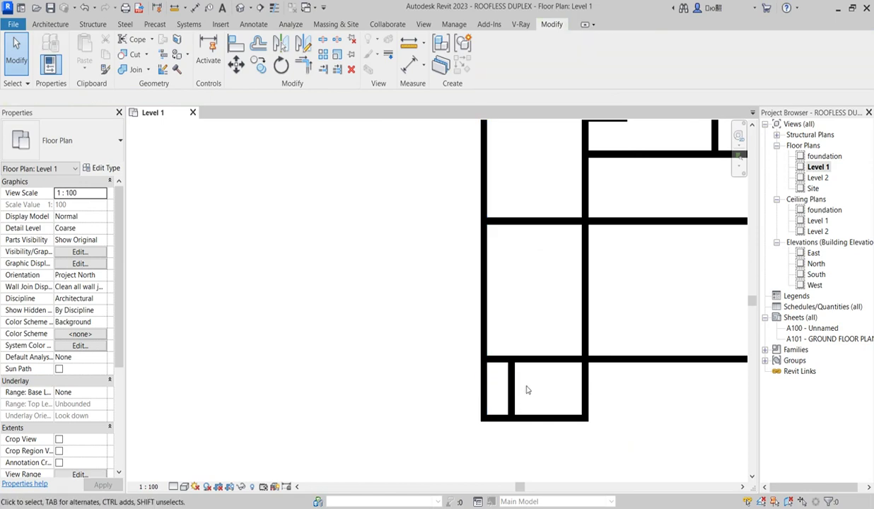
scroll(390, 362, down, 2)
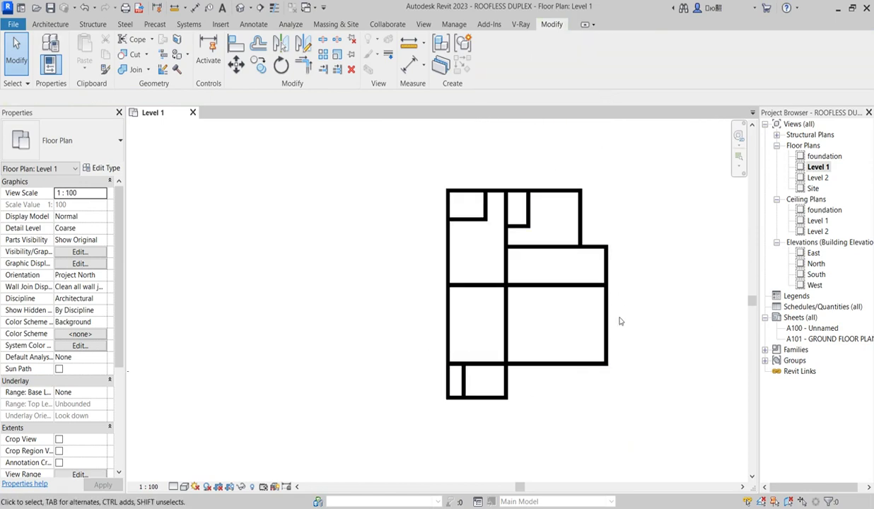
scroll(619, 322, up, 2)
scroll(474, 361, down, 2)
scroll(541, 318, up, 1)
scroll(442, 357, down, 2)
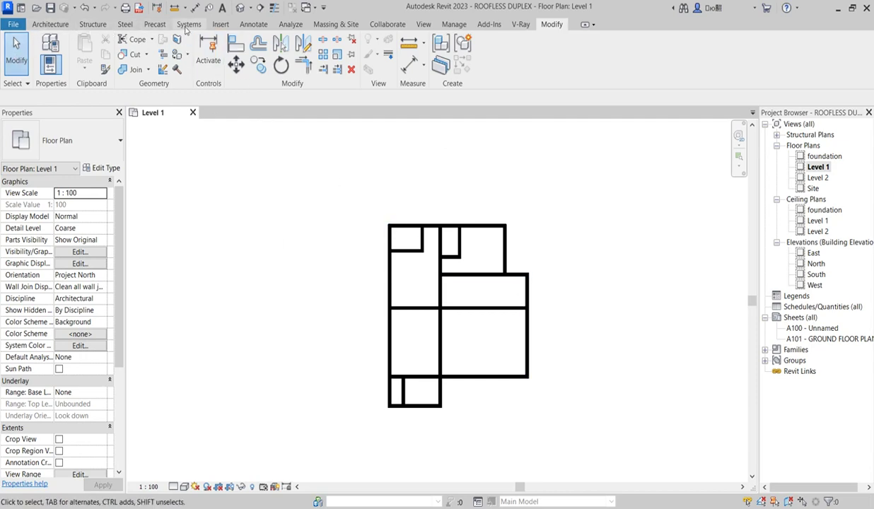
Step: Draw two wide detail lines enclosing a rectangular area below the large middle-right room, level with the adjoining small room's lower wall
click(254, 26)
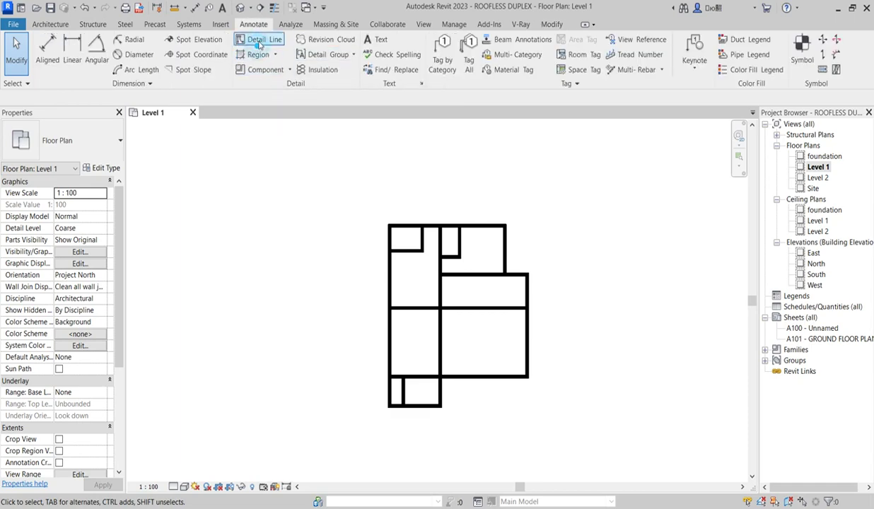
click(260, 43)
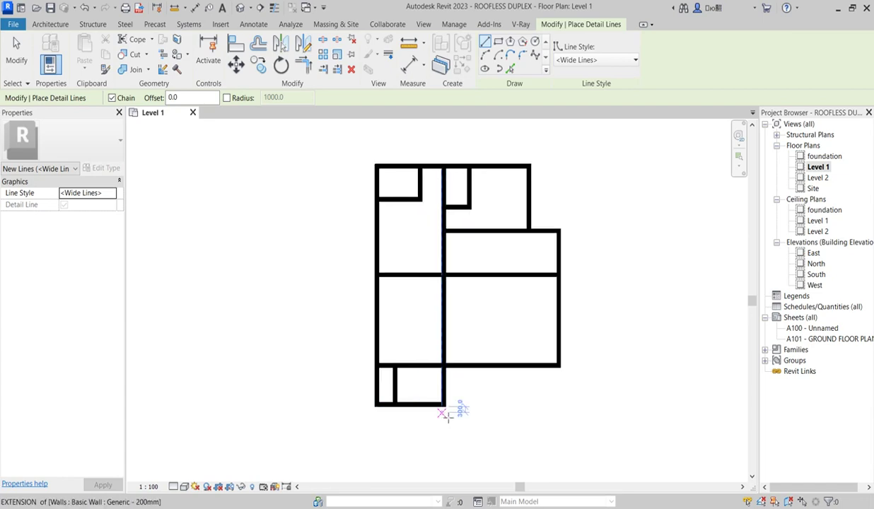
scroll(450, 411, up, 2)
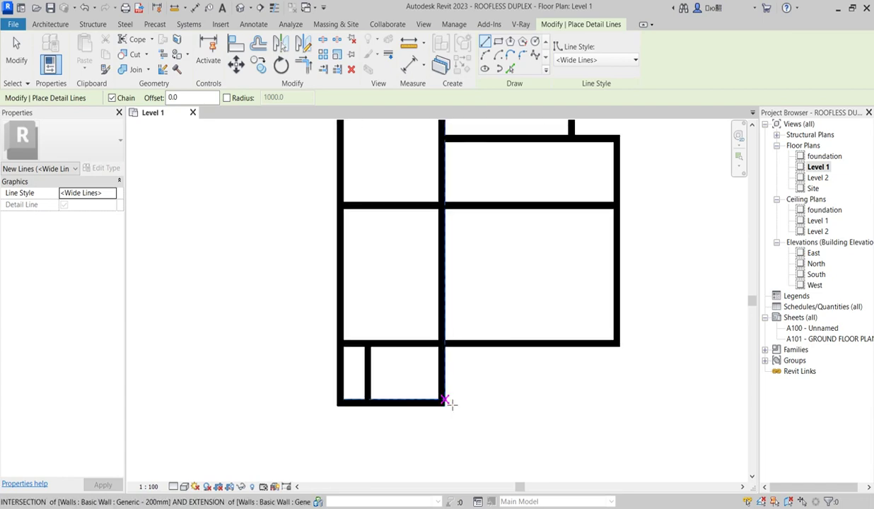
click(532, 347)
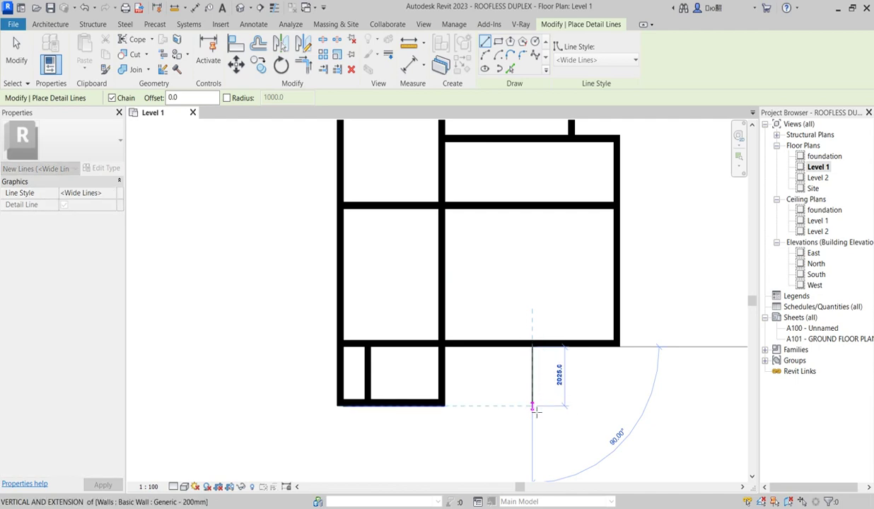
click(531, 400)
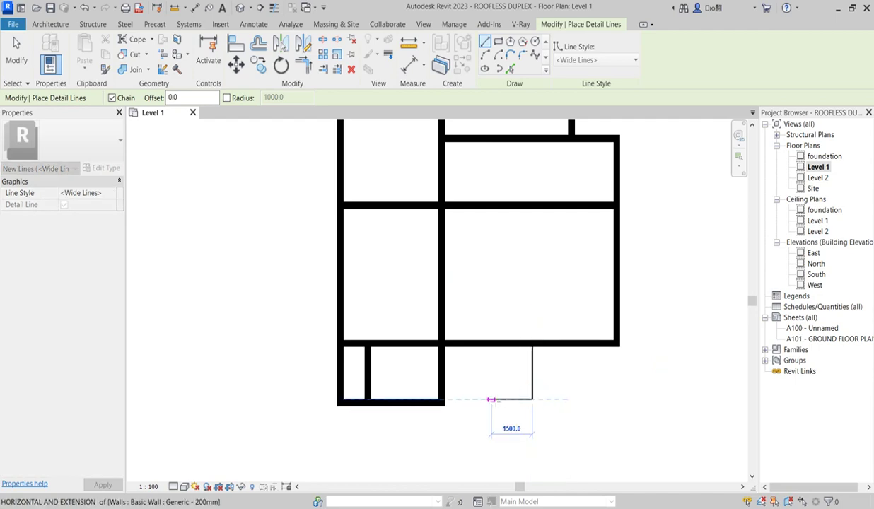
click(444, 400)
key(Escape)
key(Escape)
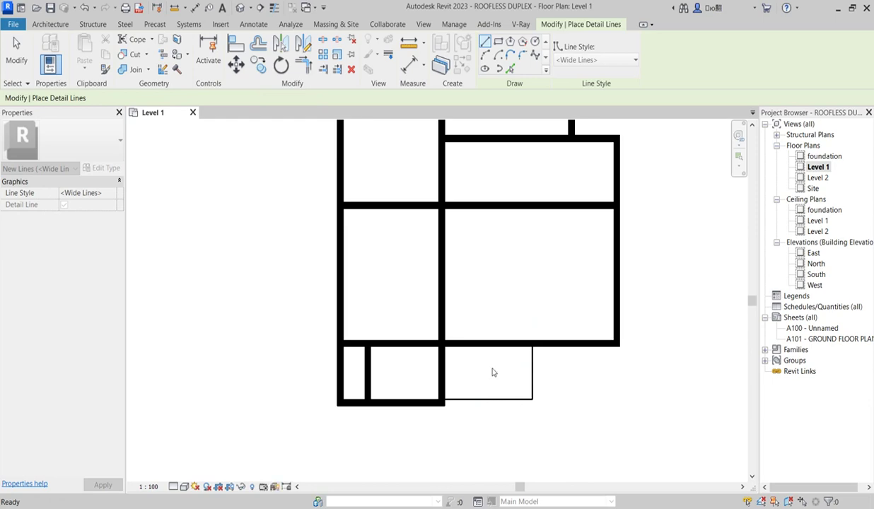
scroll(466, 374, down, 3)
right_click(526, 384)
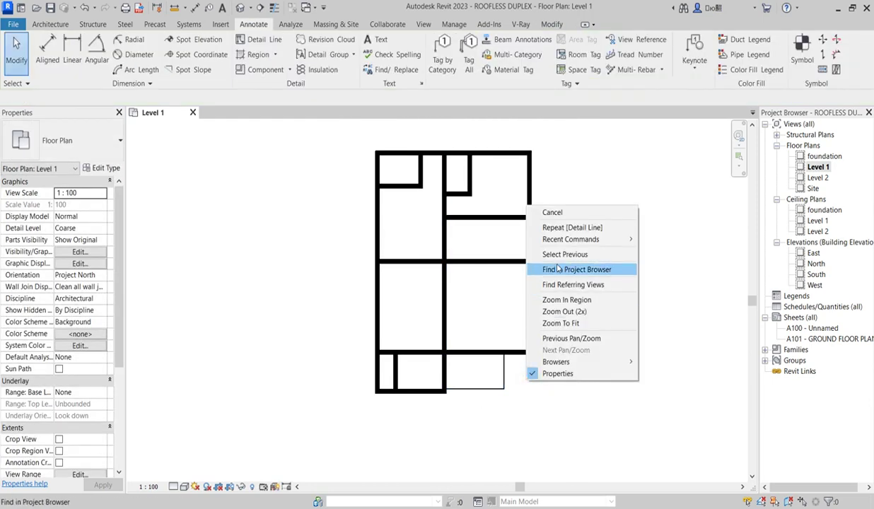
click(552, 212)
scroll(466, 410, up, 3)
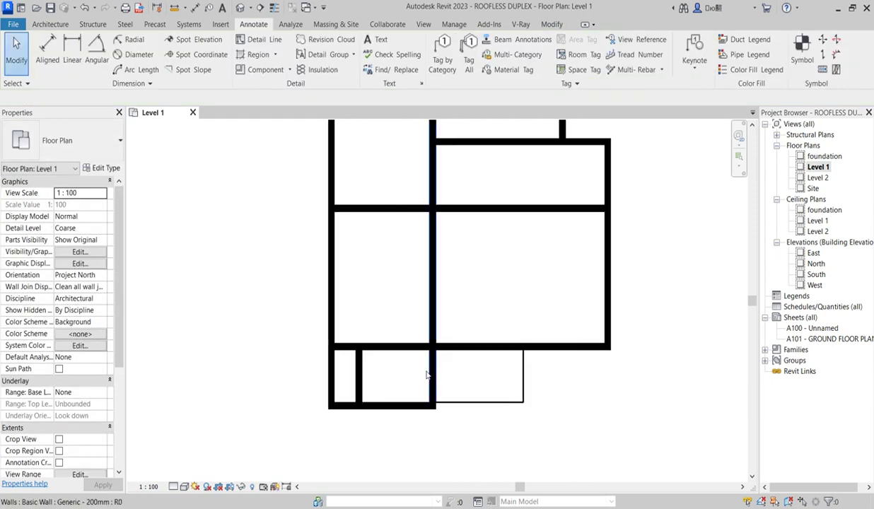
scroll(458, 367, down, 2)
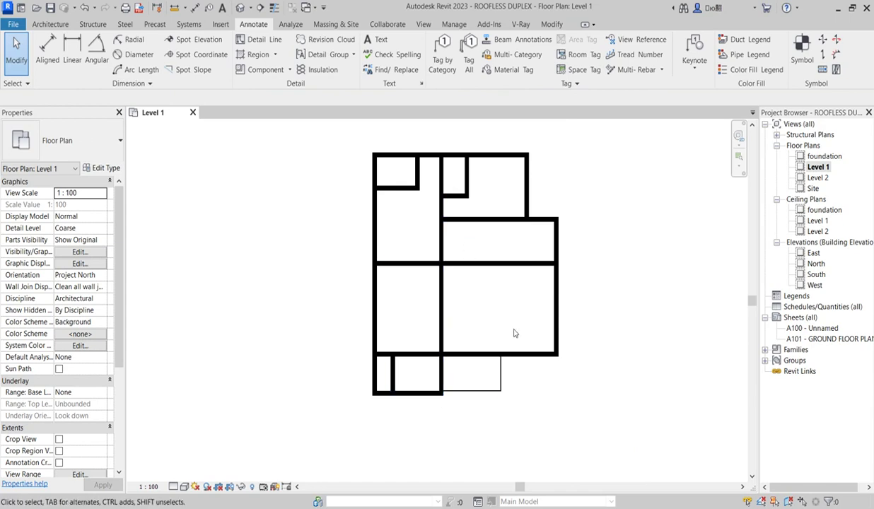
scroll(484, 406, up, 2)
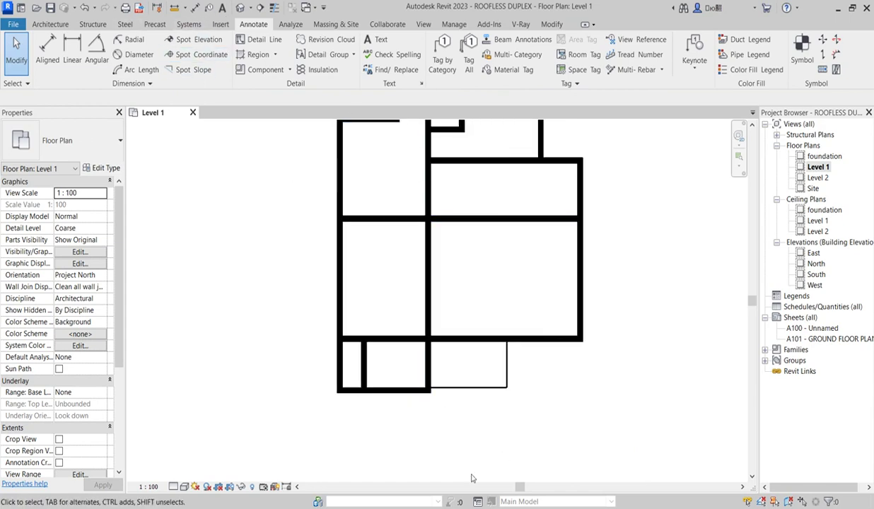
Step: Draw a small, nearly square wall enclosure as a pillar at the detail lines' outer corner, using the Generic - 200mm wall at 3000 mm height
click(534, 342)
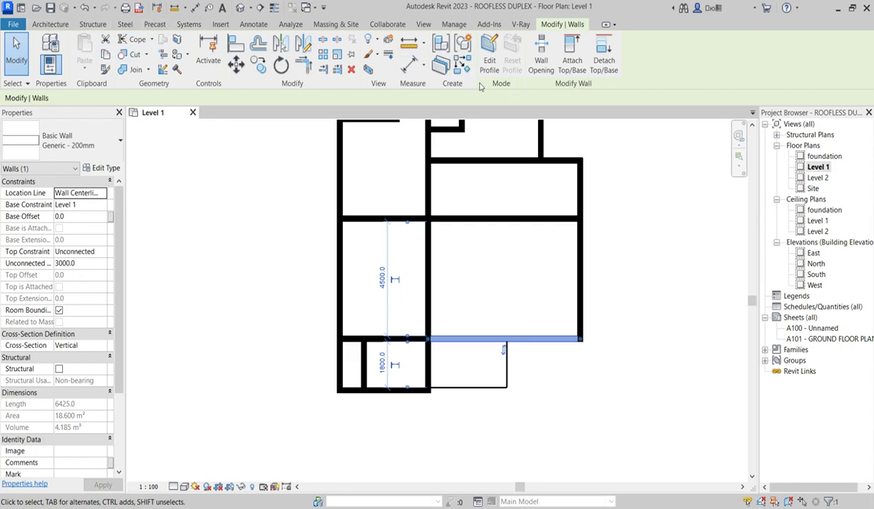
click(461, 64)
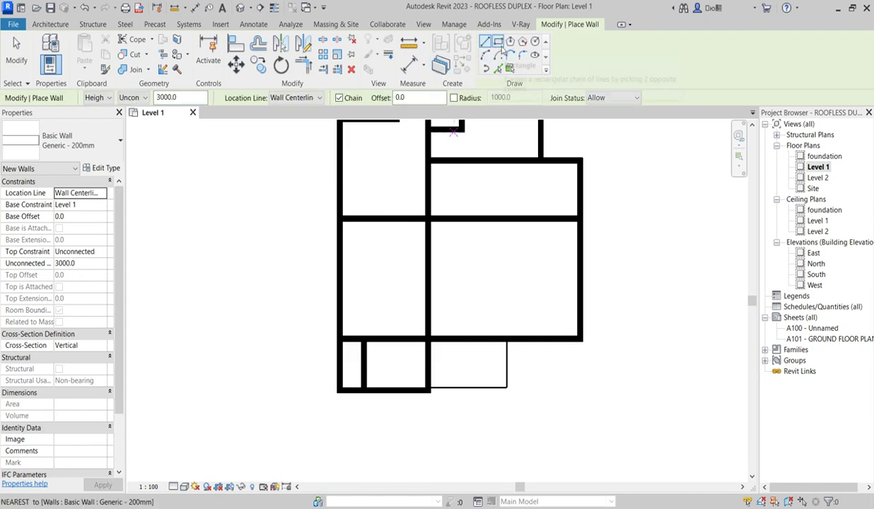
click(498, 44)
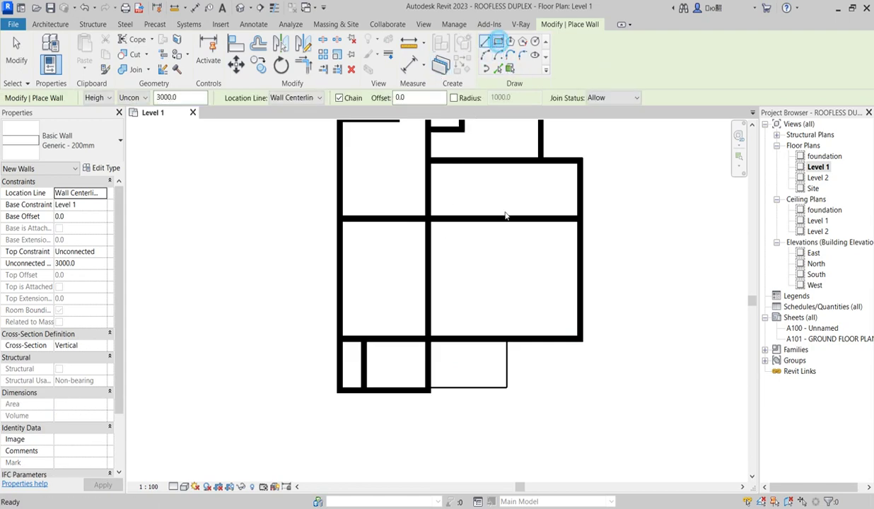
scroll(502, 390, up, 3)
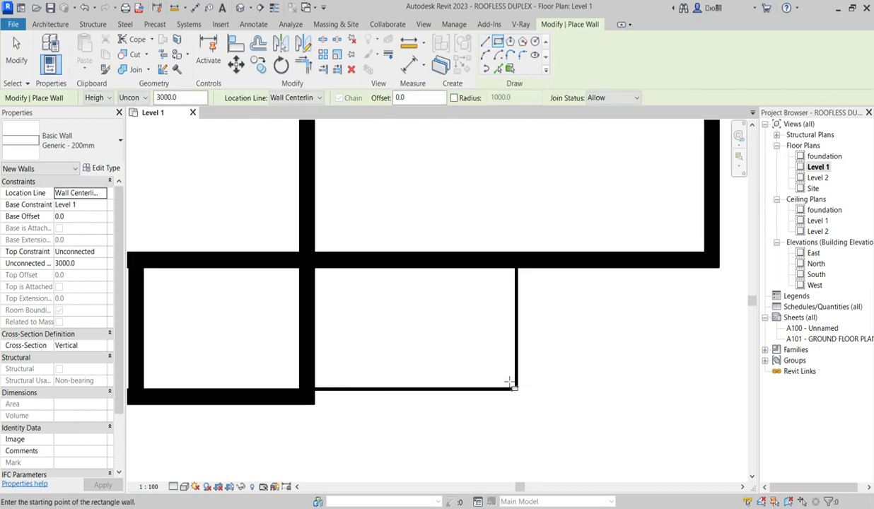
click(517, 389)
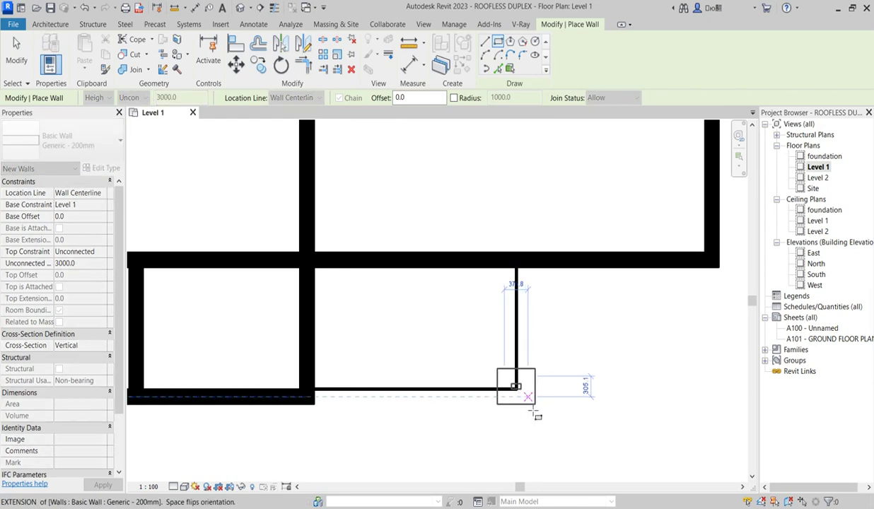
click(527, 405)
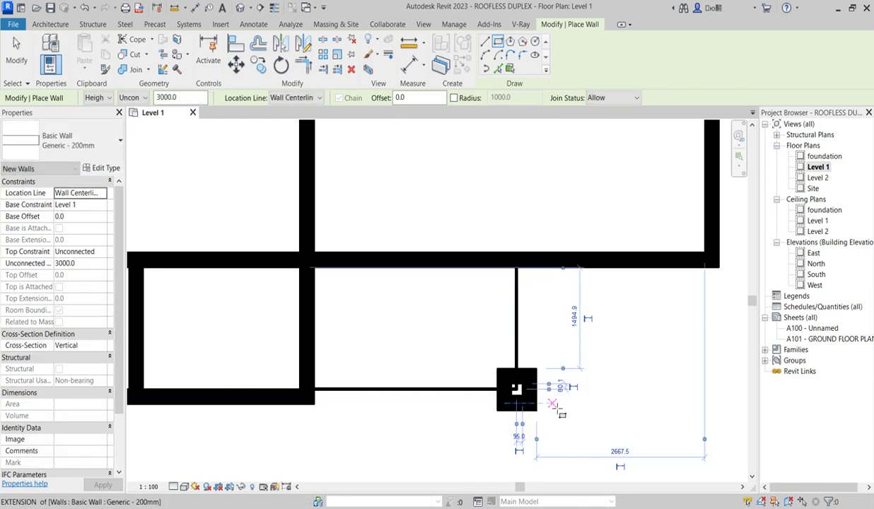
scroll(536, 378, up, 1)
key(Escape)
key(Escape)
scroll(540, 330, down, 2)
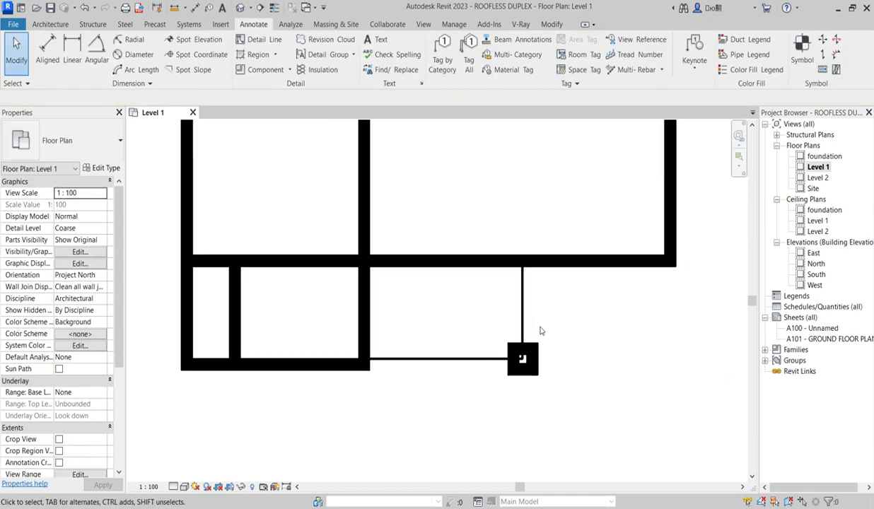
right_click(557, 327)
click(559, 332)
scroll(538, 380, up, 1)
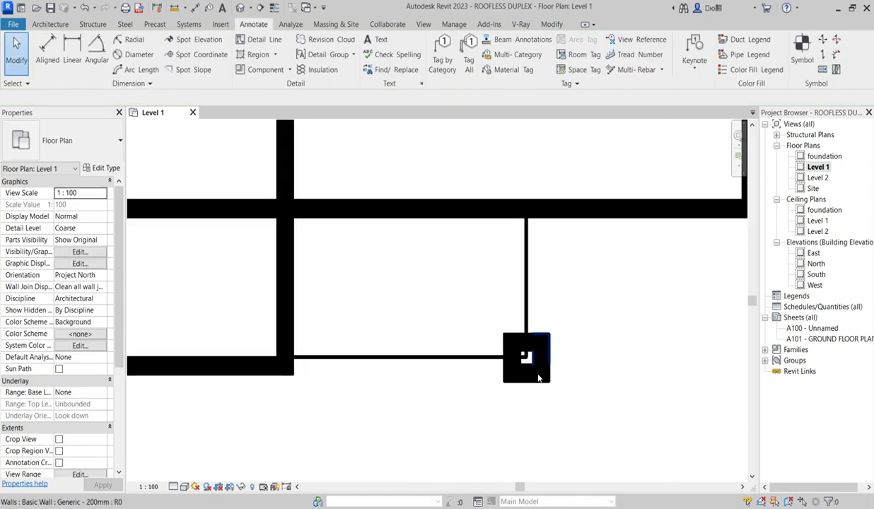
scroll(526, 368, down, 2)
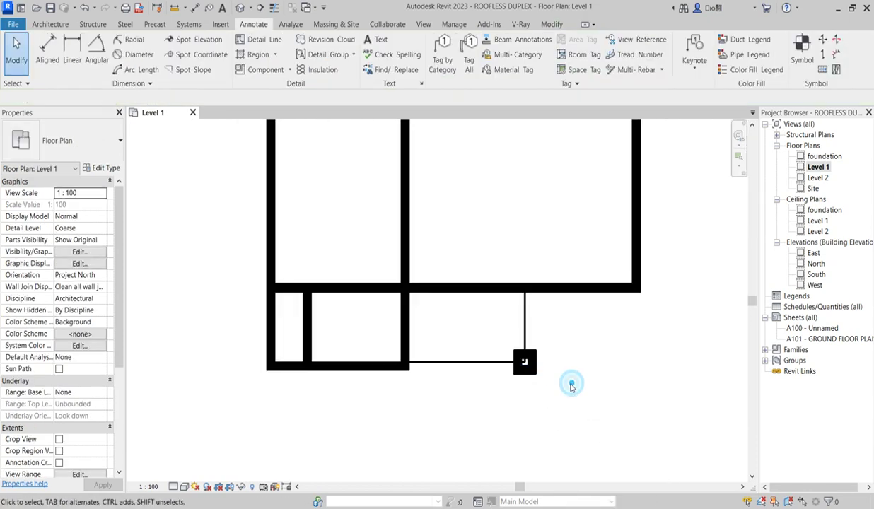
scroll(559, 389, up, 1)
scroll(523, 399, down, 2)
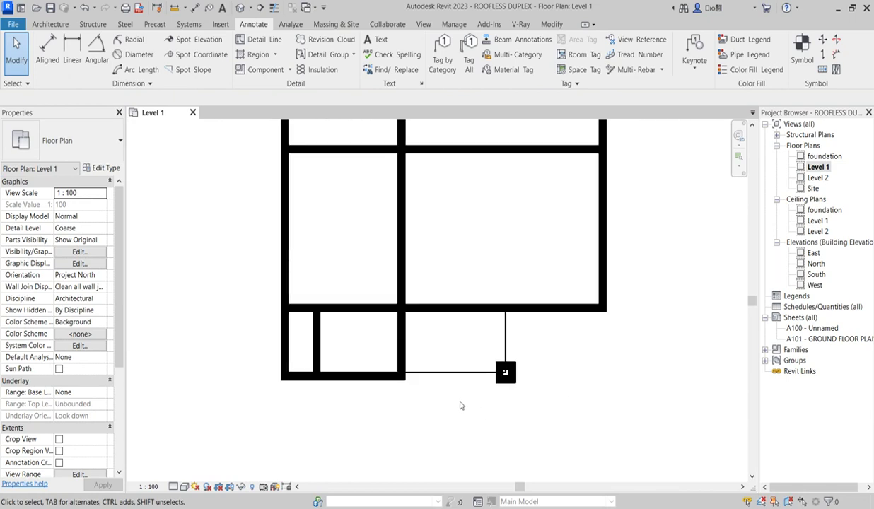
scroll(456, 404, down, 2)
scroll(458, 375, down, 1)
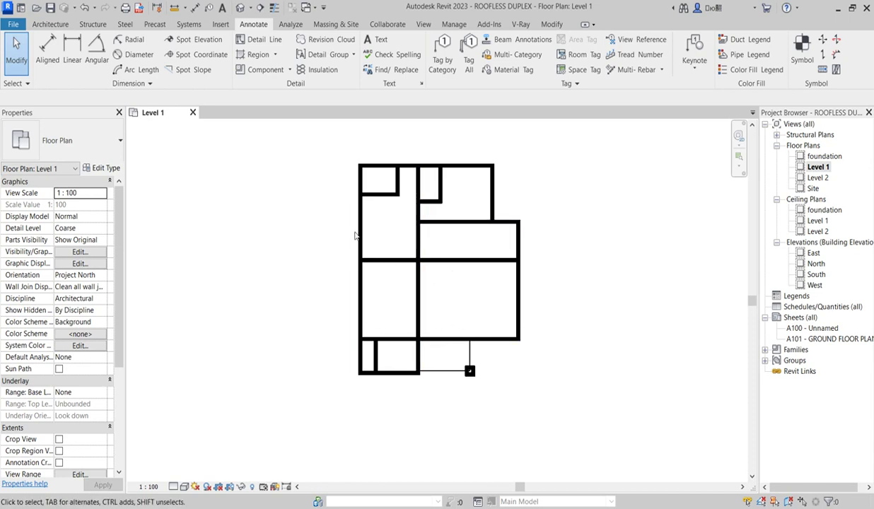
Step: Start placing a window of type M_Fixed 0610 x 0610mm and set its head height to 2100 mm
click(49, 24)
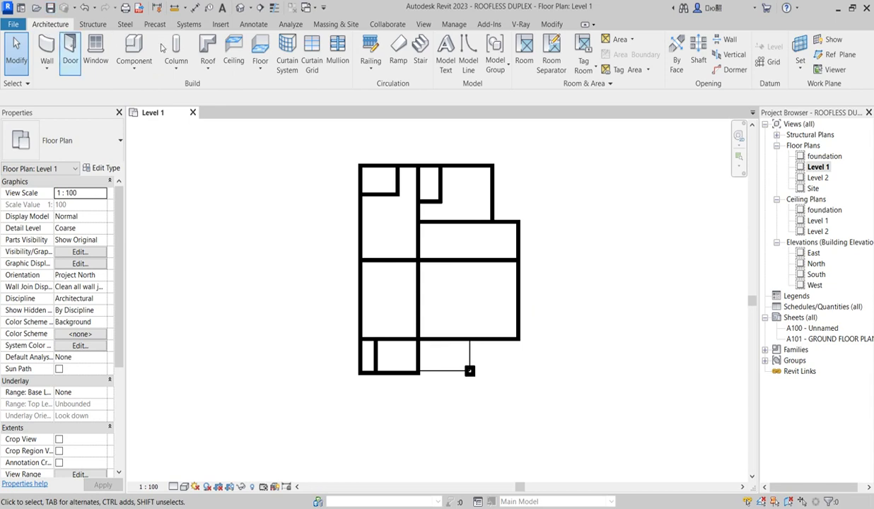
click(95, 51)
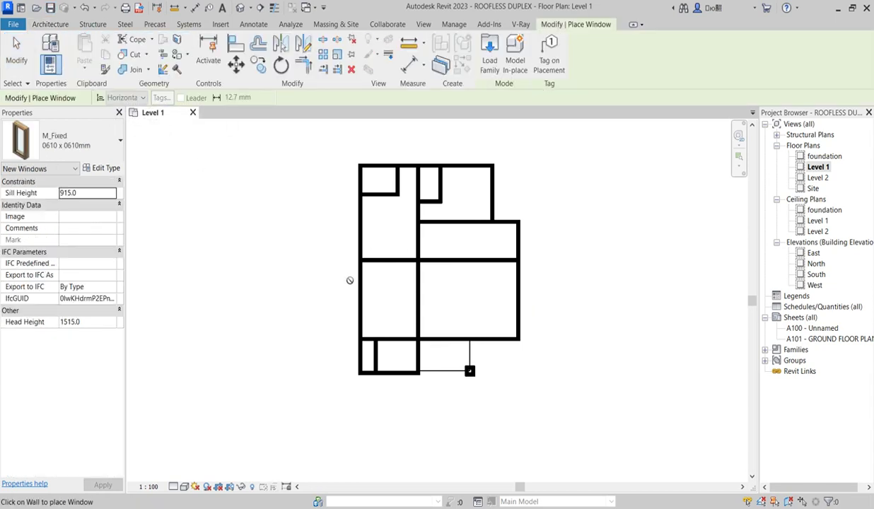
click(103, 322)
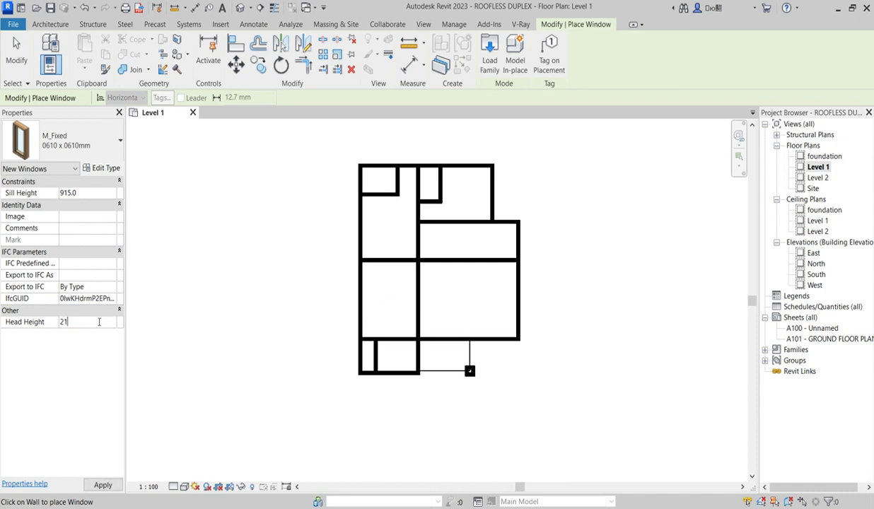
key(Return)
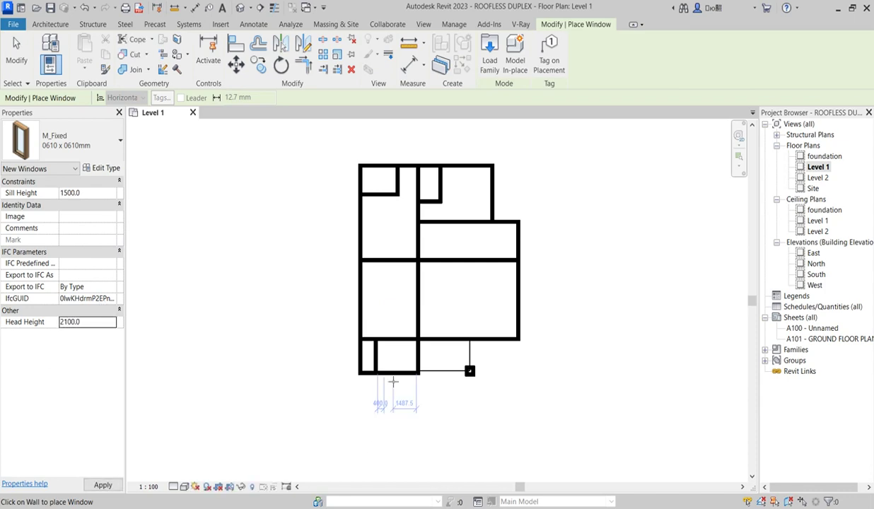
scroll(391, 380, up, 5)
scroll(453, 346, down, 4)
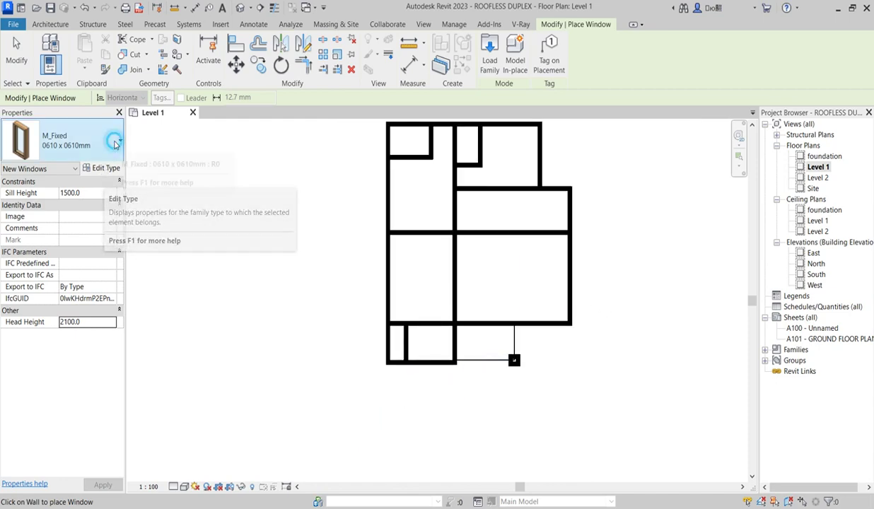
Step: Switch the window to M_Window-Casement-Double 1200 x 1500mm and set that type's width to 700 mm
click(116, 144)
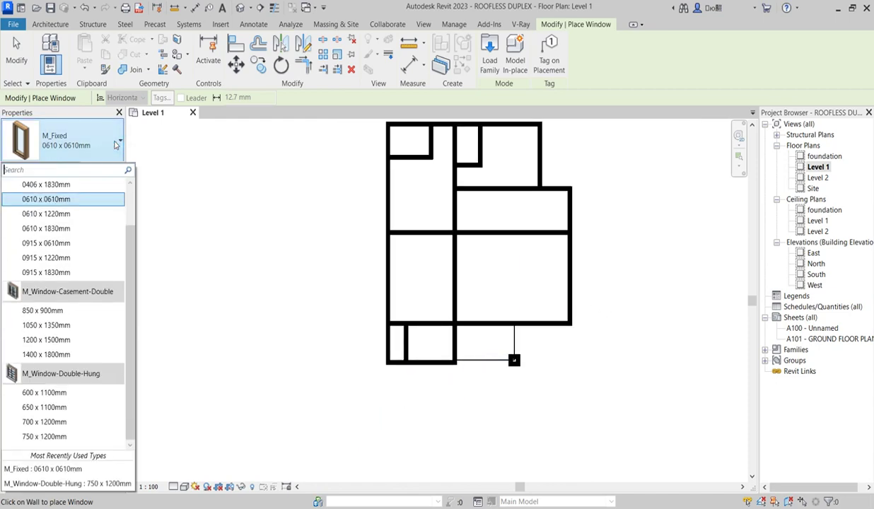
click(67, 342)
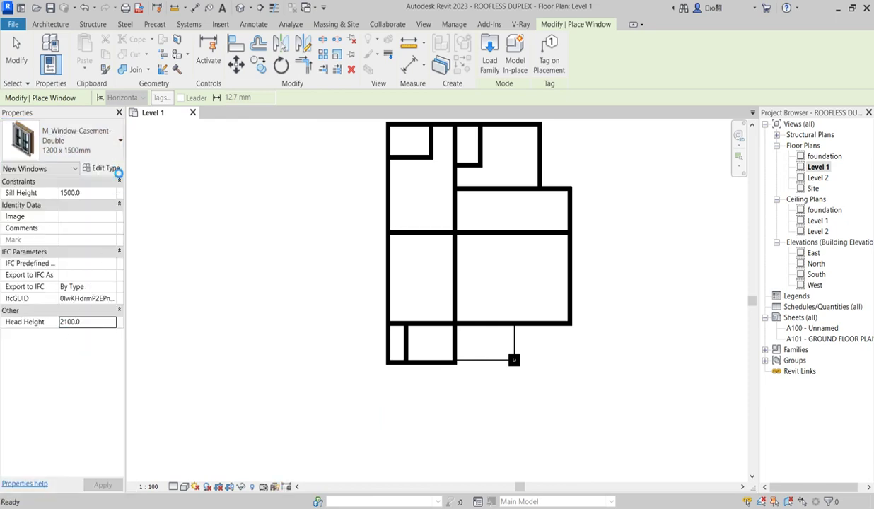
click(110, 169)
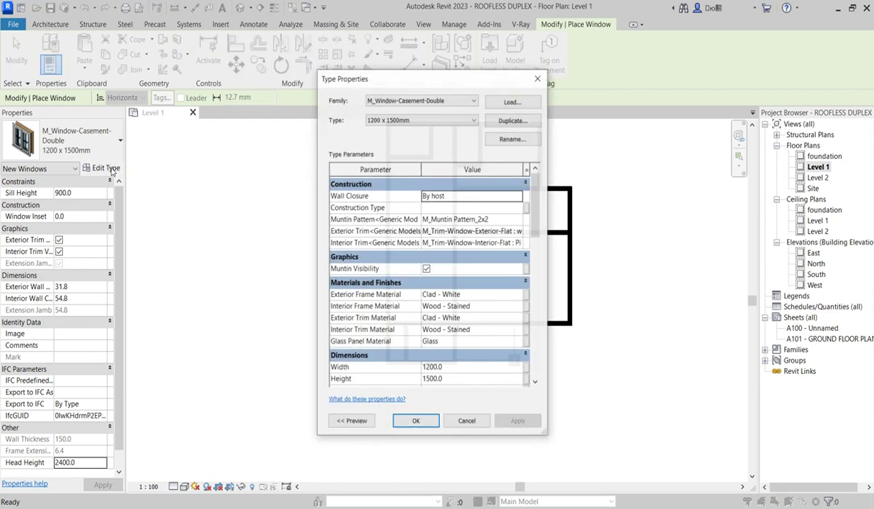
scroll(498, 346, down, 3)
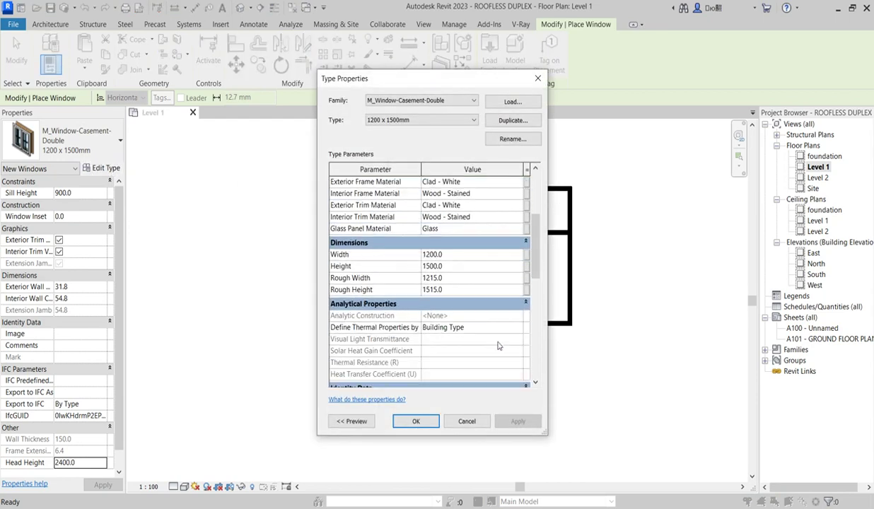
click(452, 267)
text(1)
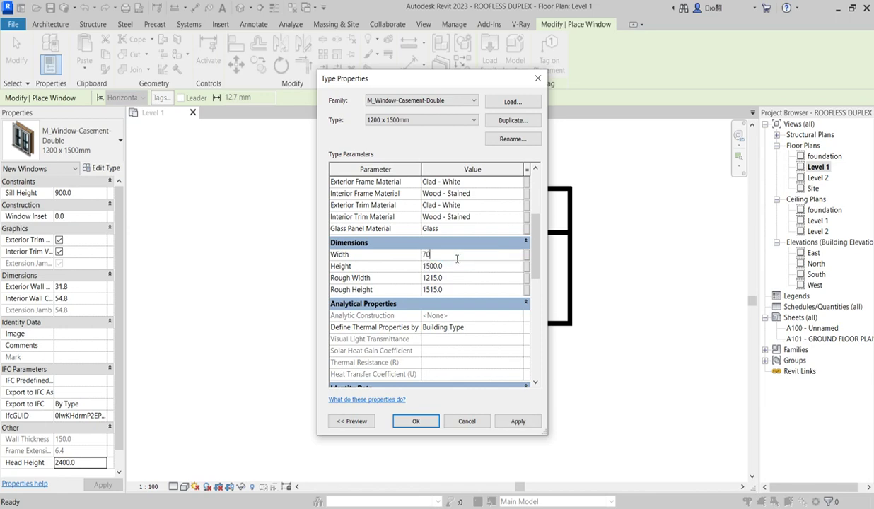
click(425, 427)
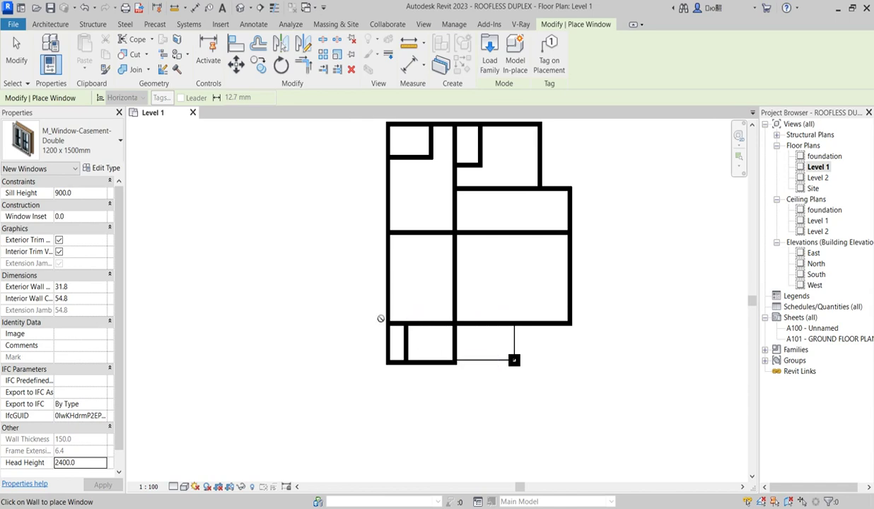
Step: Place two pairs of casement windows in the left exterior wall, one pair each for the middle-left and upper-left rooms, about 400 mm apart
scroll(384, 297, up, 4)
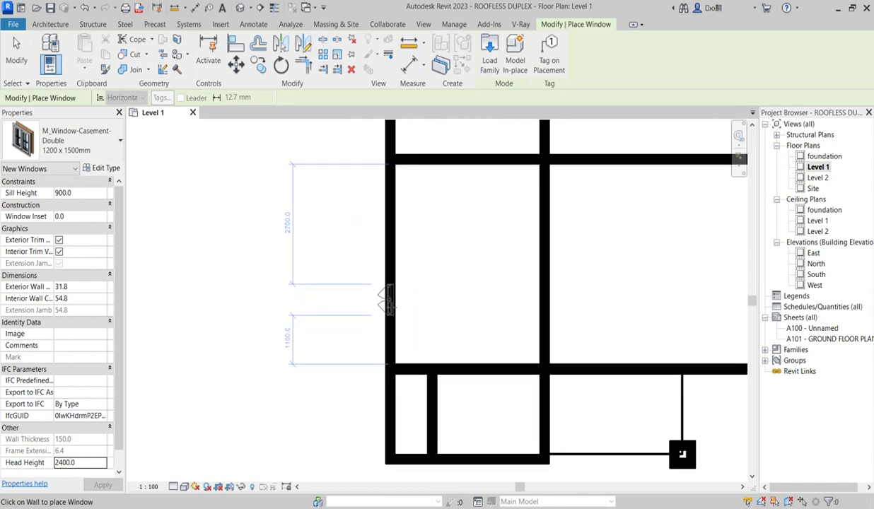
click(397, 250)
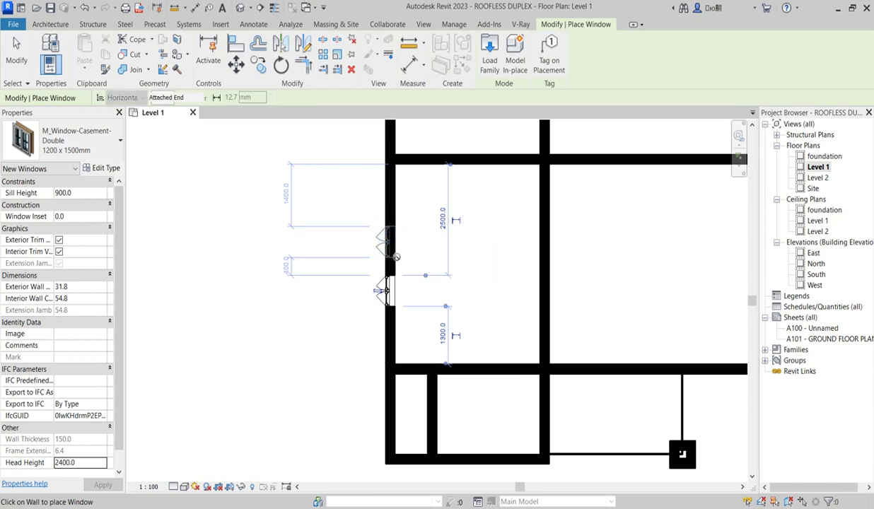
scroll(389, 247, down, 3)
scroll(389, 251, down, 3)
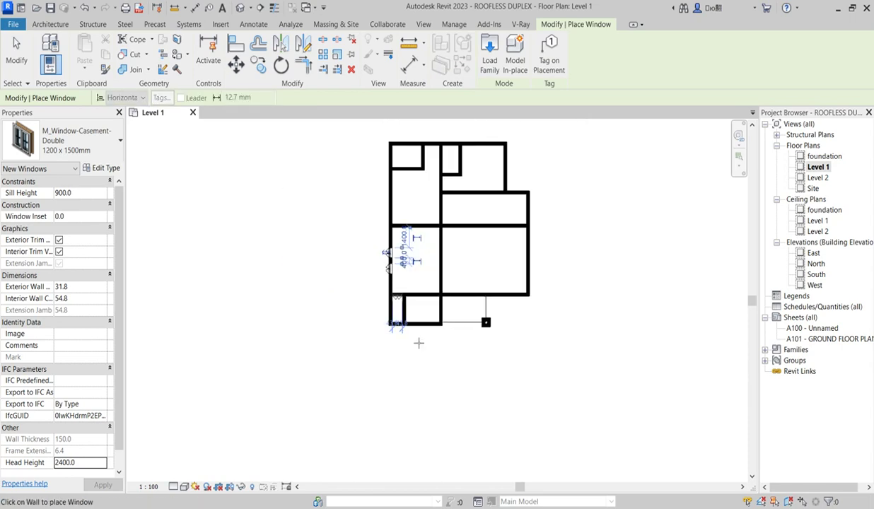
scroll(397, 205, up, 2)
click(396, 186)
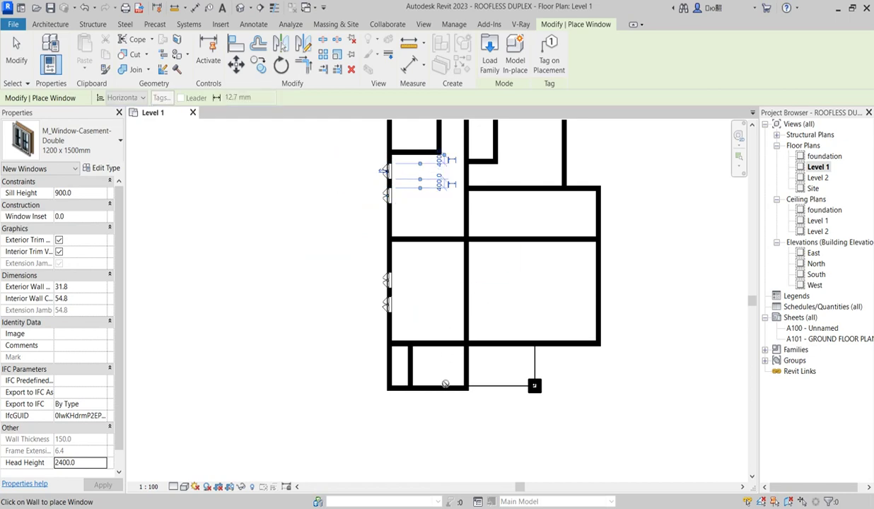
Step: Place two windows about 1200 mm apart in the large room's lower wall and two about 500 mm apart in its right exterior wall
scroll(488, 347, down, 3)
scroll(505, 349, up, 2)
scroll(504, 350, up, 2)
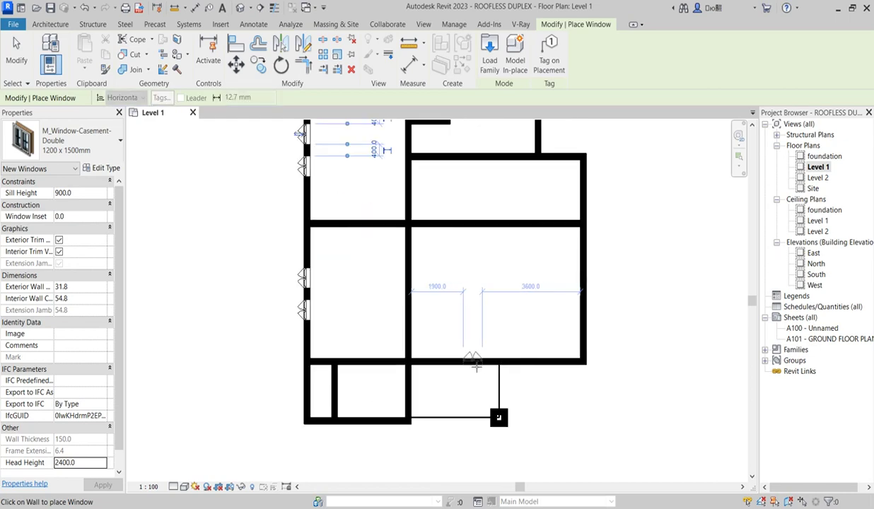
click(519, 364)
scroll(589, 309, up, 3)
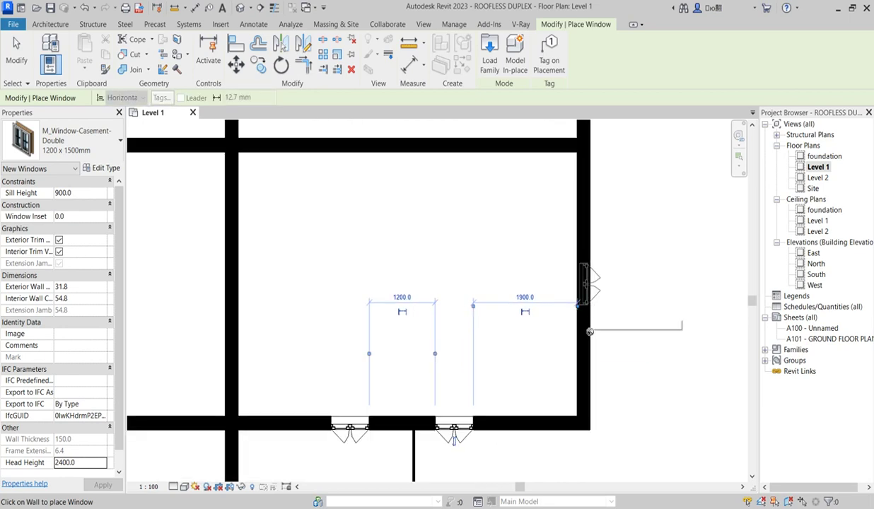
click(591, 330)
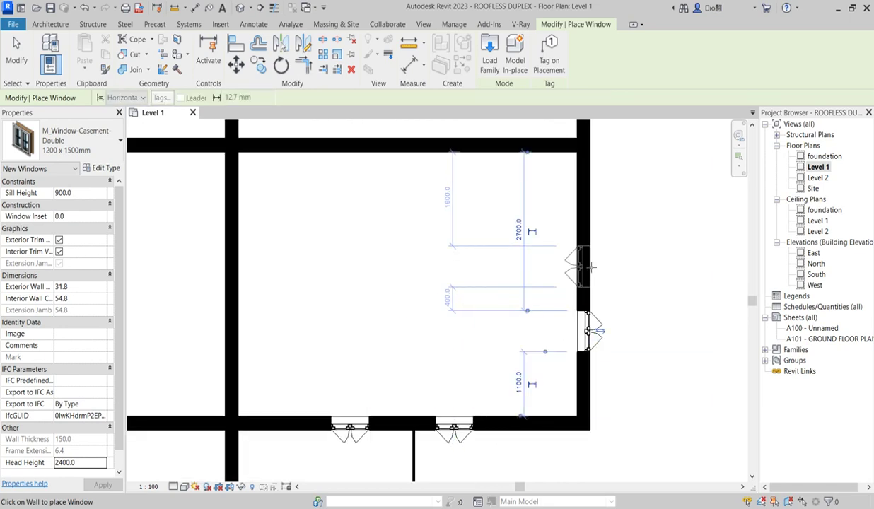
scroll(536, 364, down, 4)
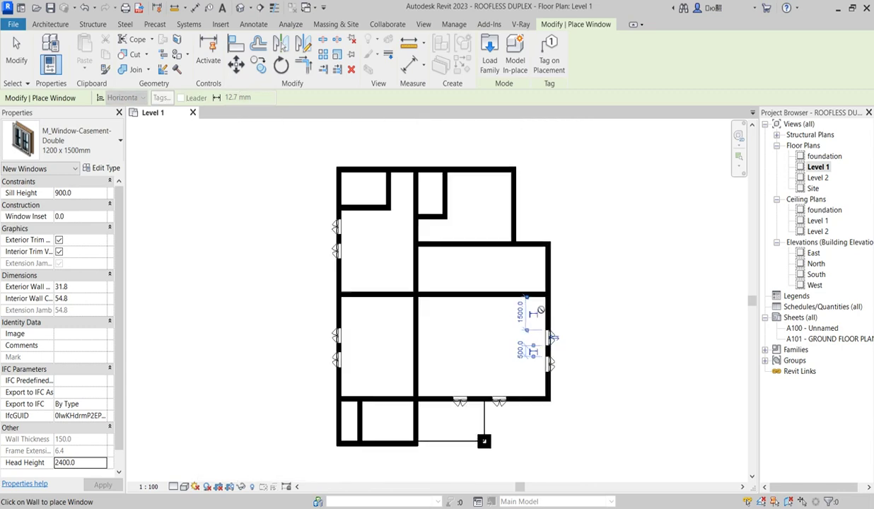
Step: Place one window in the upper-right room's right wall, about 900 mm above its lower wall, and one in its top wall
scroll(516, 205, up, 2)
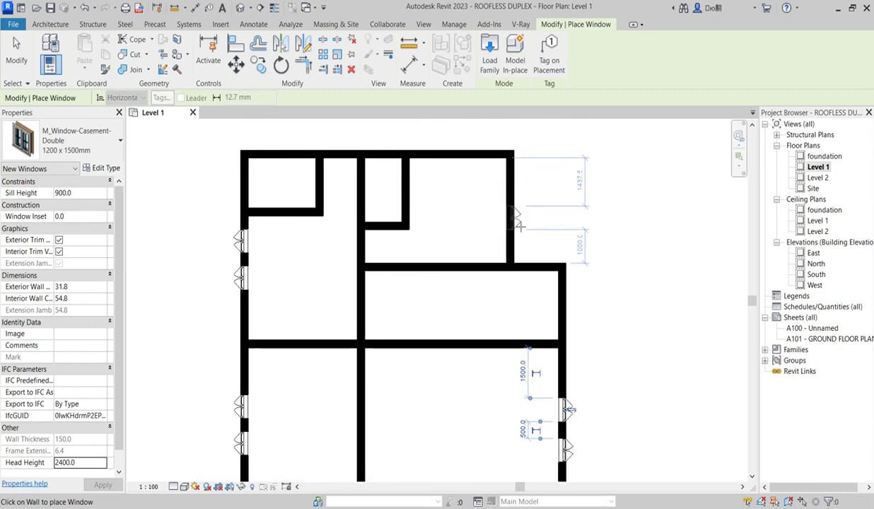
click(516, 221)
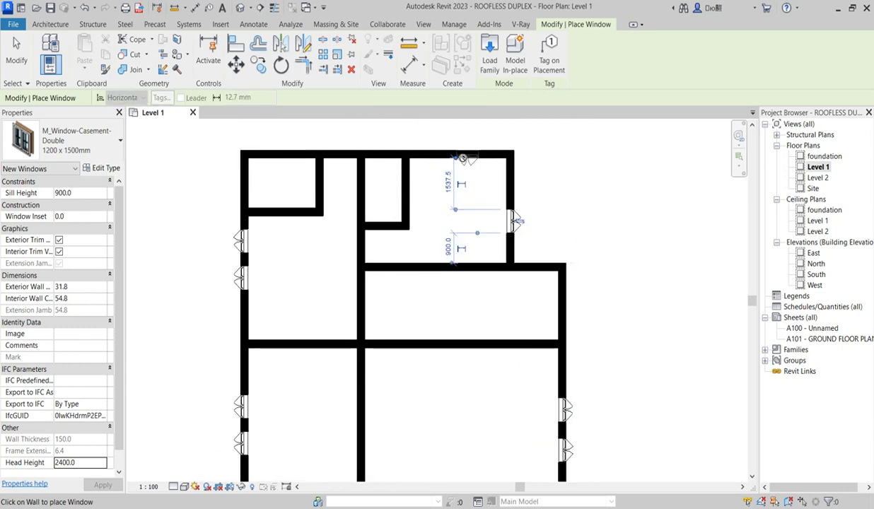
scroll(516, 221, up, 2)
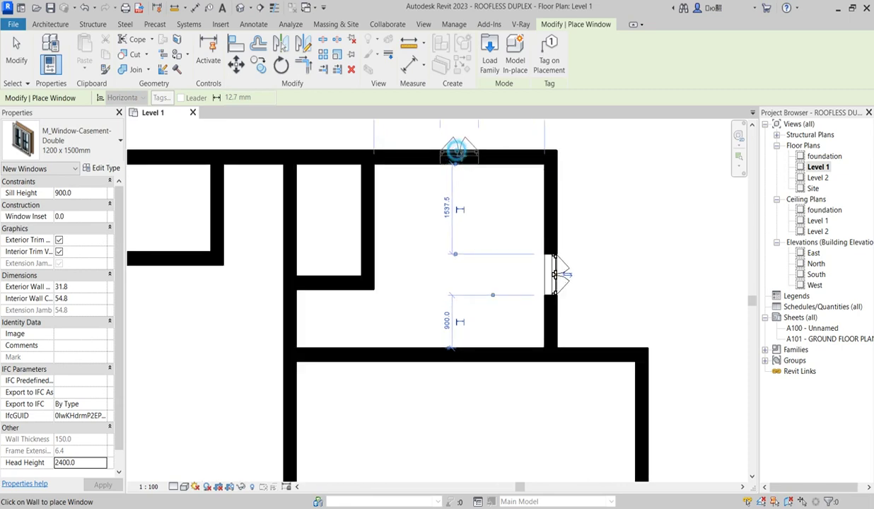
click(456, 150)
scroll(424, 247, down, 5)
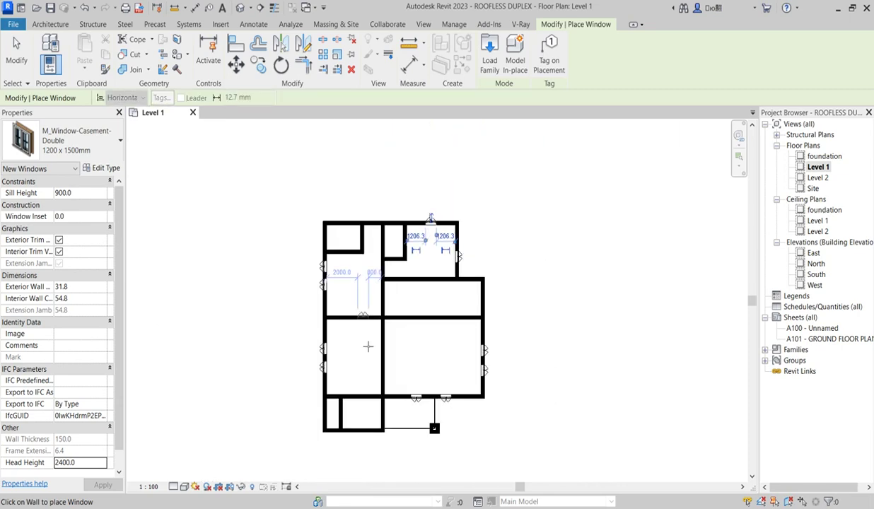
Step: Place a window centred in the bottom exterior wall of the small lower room beside the porch
scroll(365, 433, up, 2)
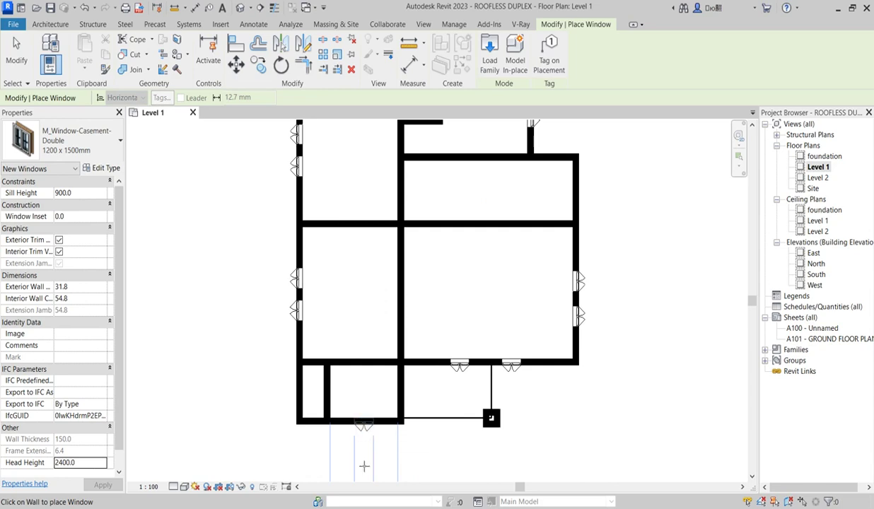
click(364, 423)
scroll(377, 314, down, 2)
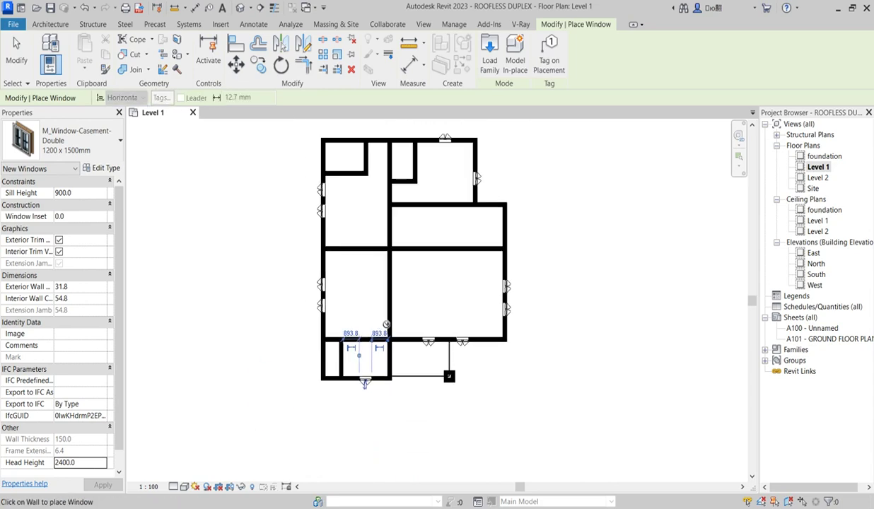
scroll(386, 323, down, 1)
scroll(488, 261, up, 1)
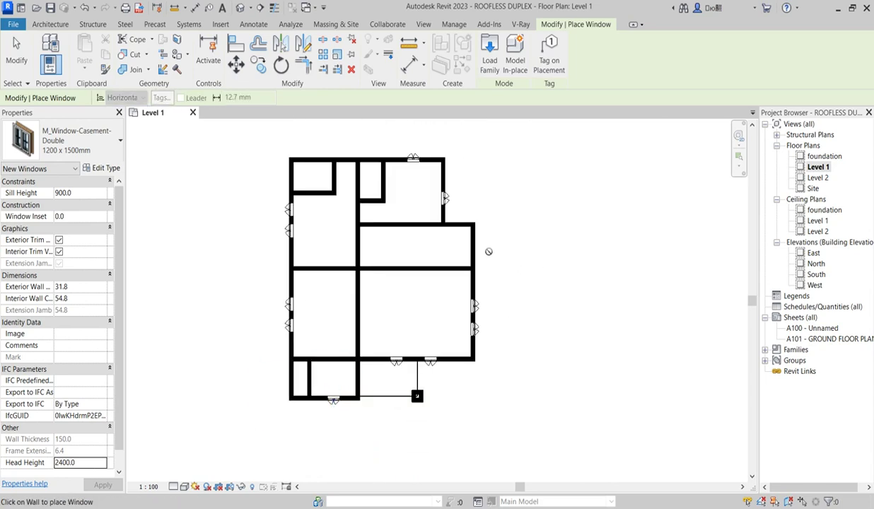
Step: Draw two vertical wide detail lines across the stair room above the large room, the first aligned with the upper-right room's exterior wall face
scroll(488, 251, up, 2)
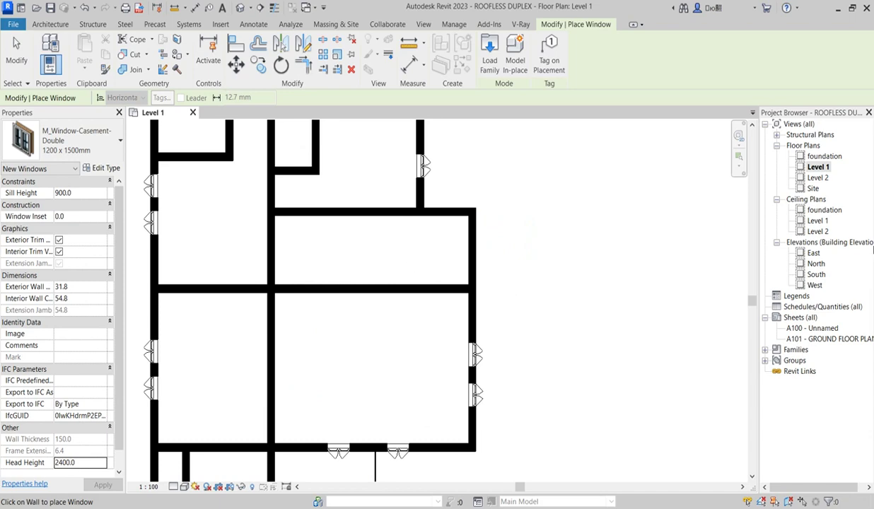
click(253, 24)
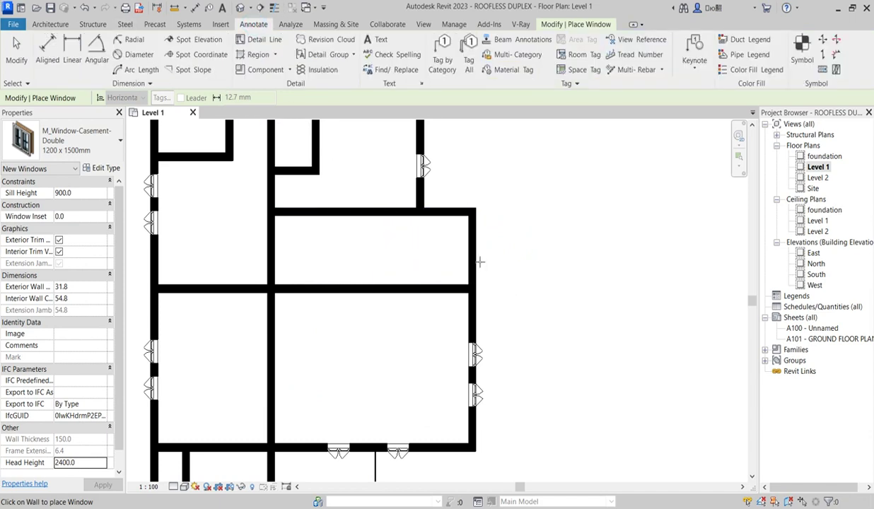
scroll(480, 262, up, 1)
key(Escape)
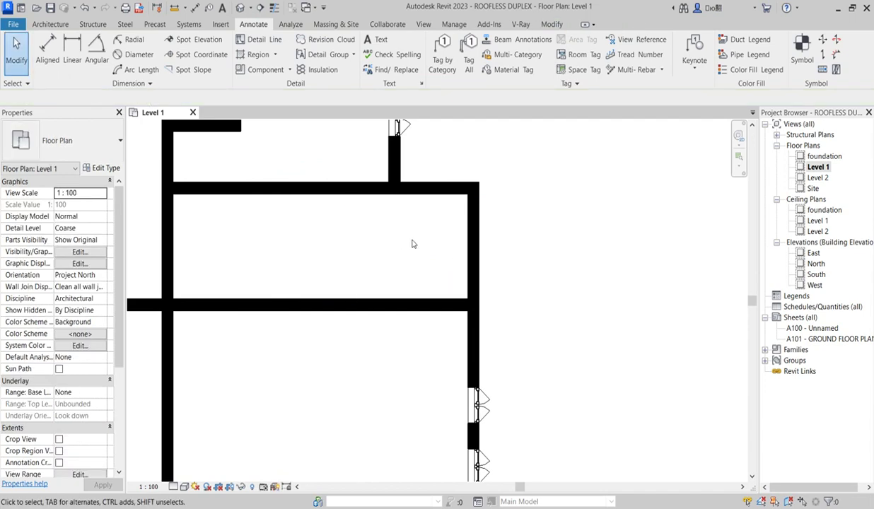
click(273, 41)
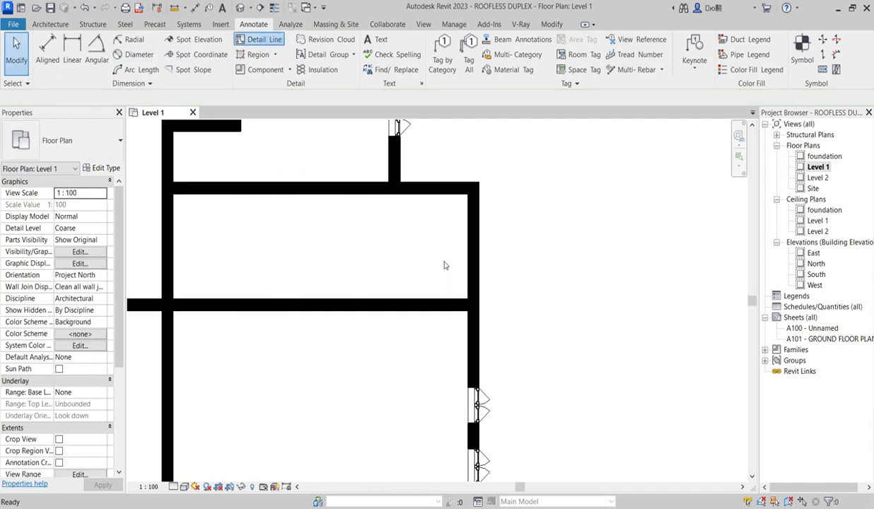
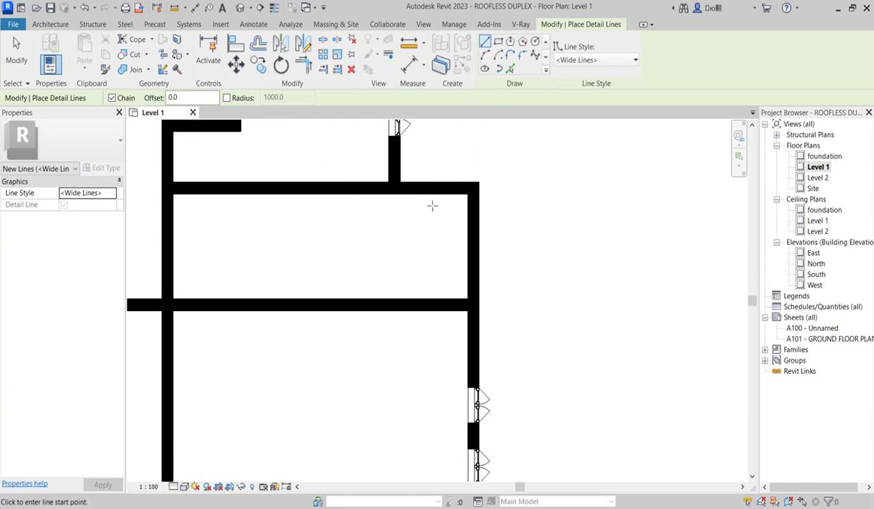
click(399, 193)
click(400, 306)
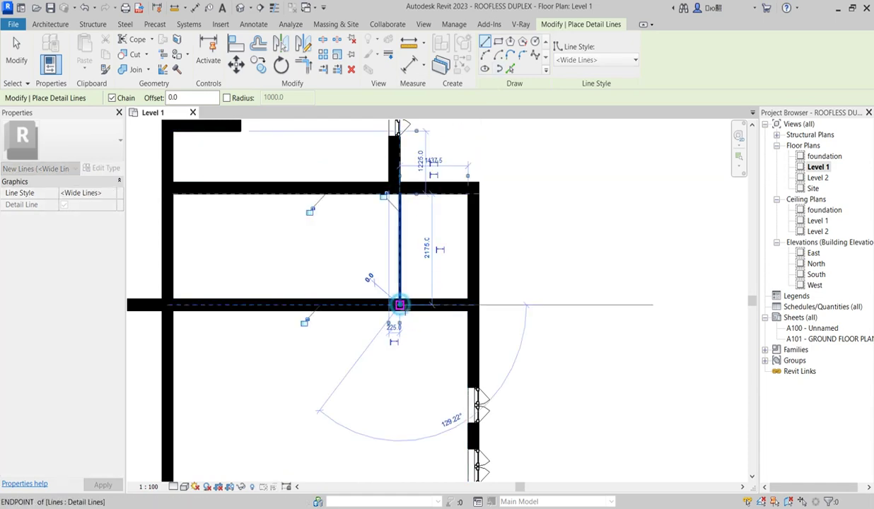
key(Escape)
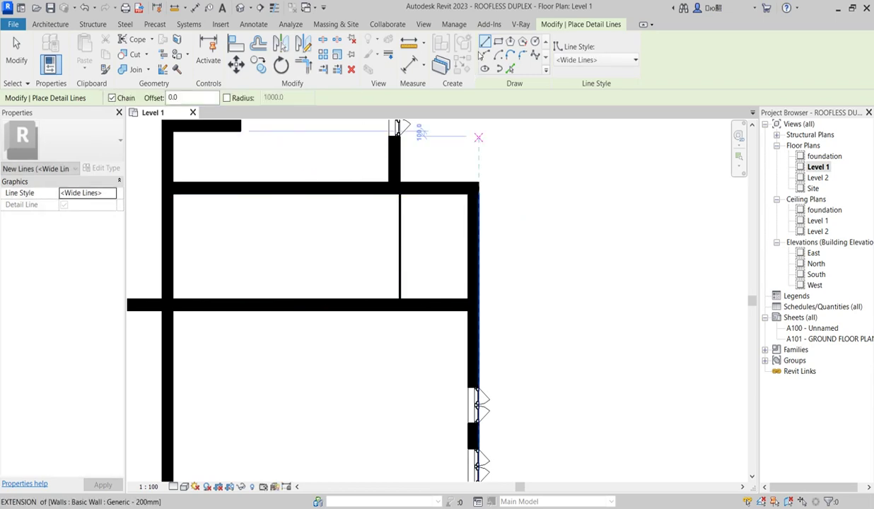
click(259, 195)
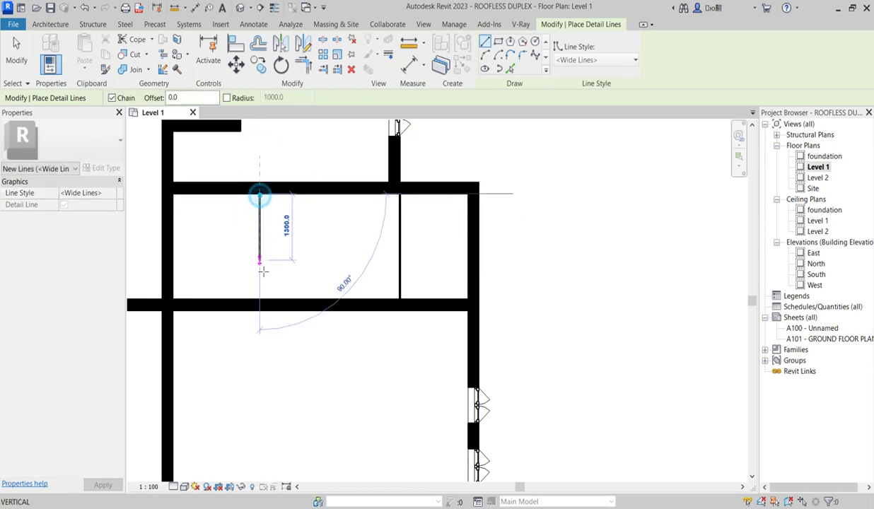
click(261, 300)
key(Escape)
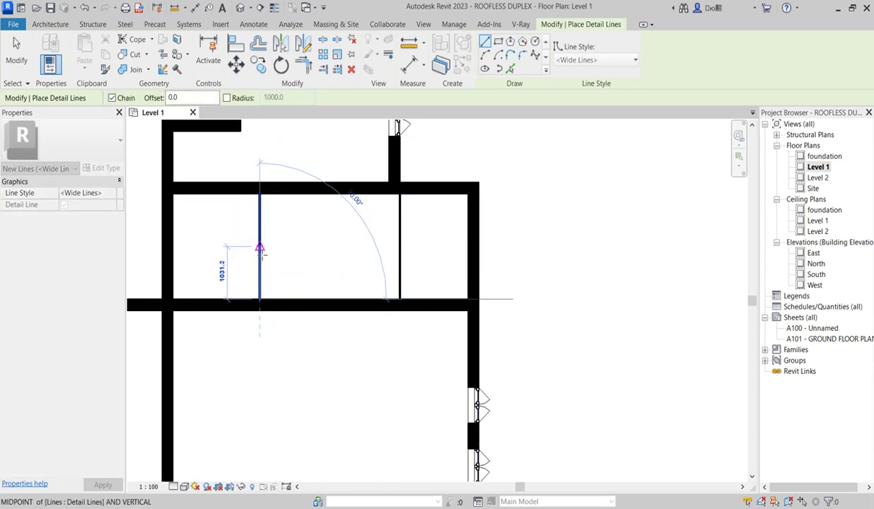
key(Escape)
Step: Draw a horizontal detail line joining the midpoints of the stair room's two vertical lines
click(260, 246)
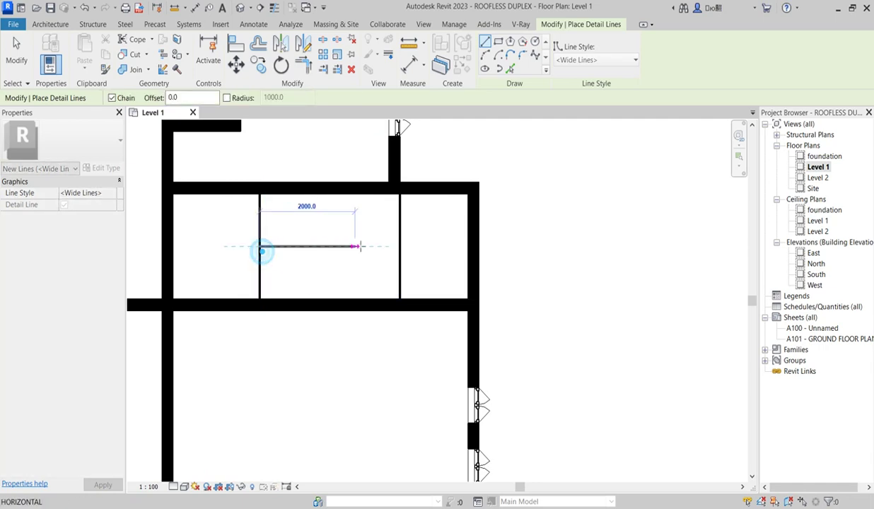
click(400, 246)
key(Escape)
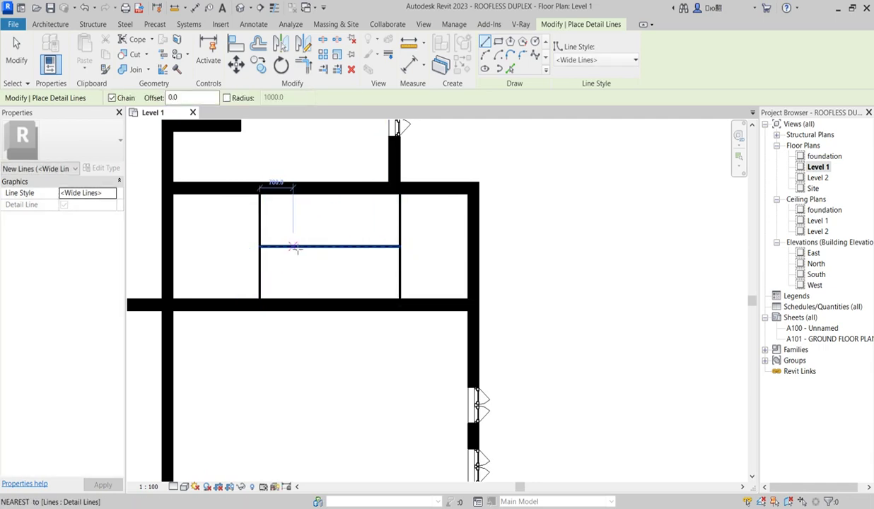
Step: Draw three vertical tread lines from the stair's middle line up to the upper wall, about 700 mm apart starting from the left boundary line
click(292, 246)
click(293, 195)
key(Escape)
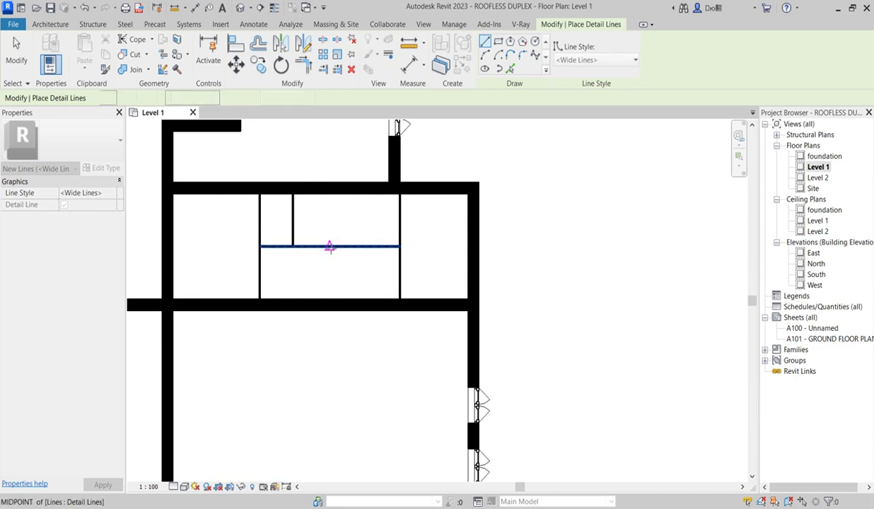
click(327, 246)
click(322, 195)
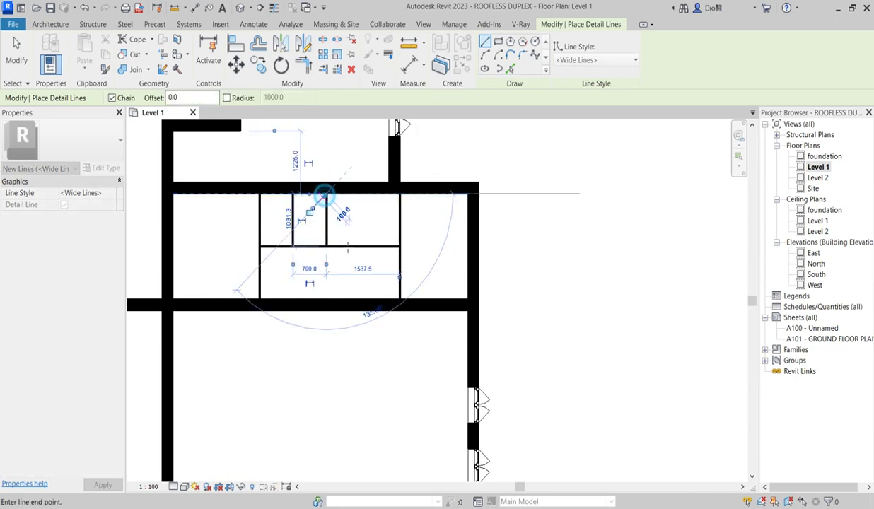
key(Escape)
key(Escape)
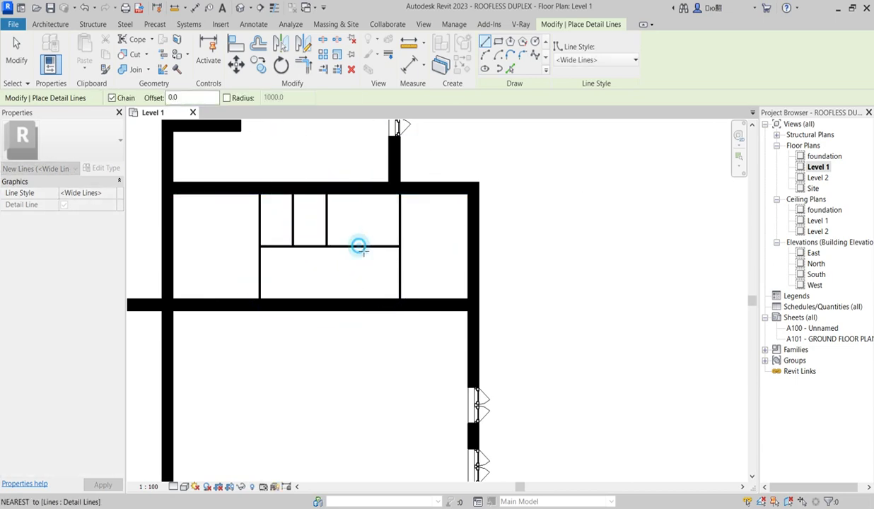
click(361, 246)
click(365, 196)
key(Escape)
key(Escape)
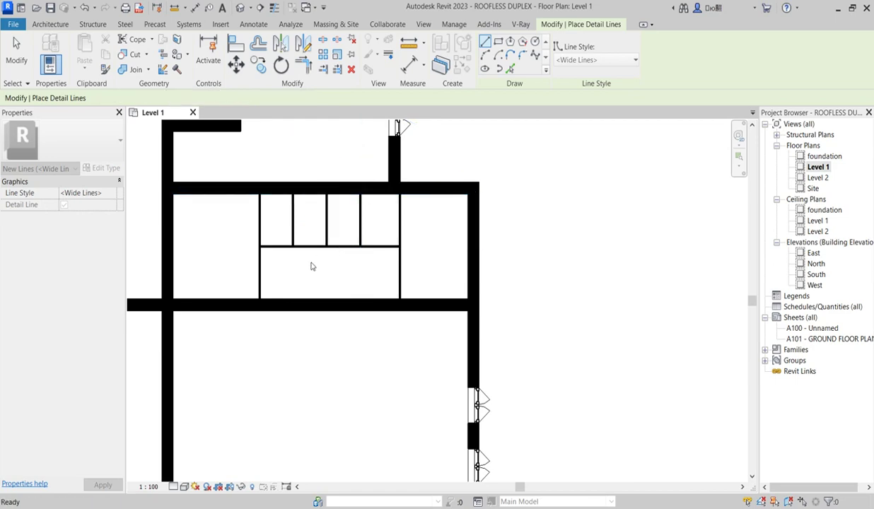
Step: Extend the three tread divisions with vertical detail lines from the stair's middle line down to the room's lower wall
click(293, 246)
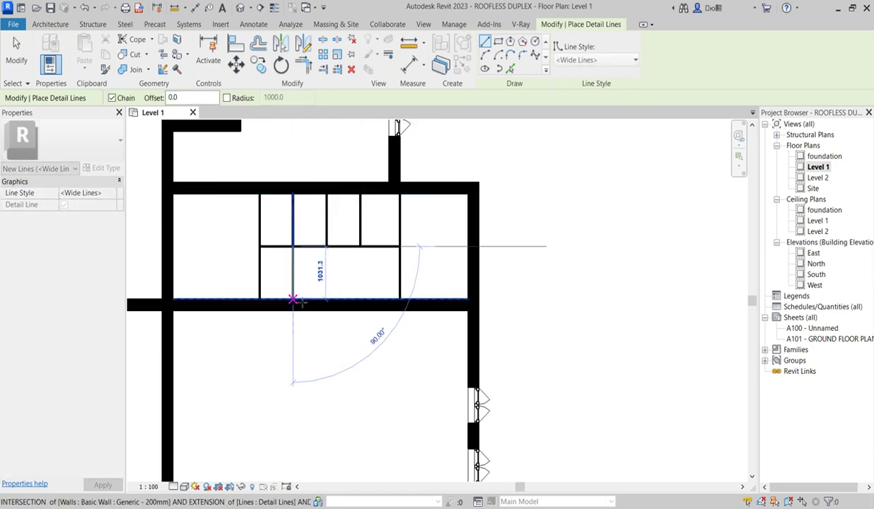
click(293, 300)
key(Escape)
key(Escape)
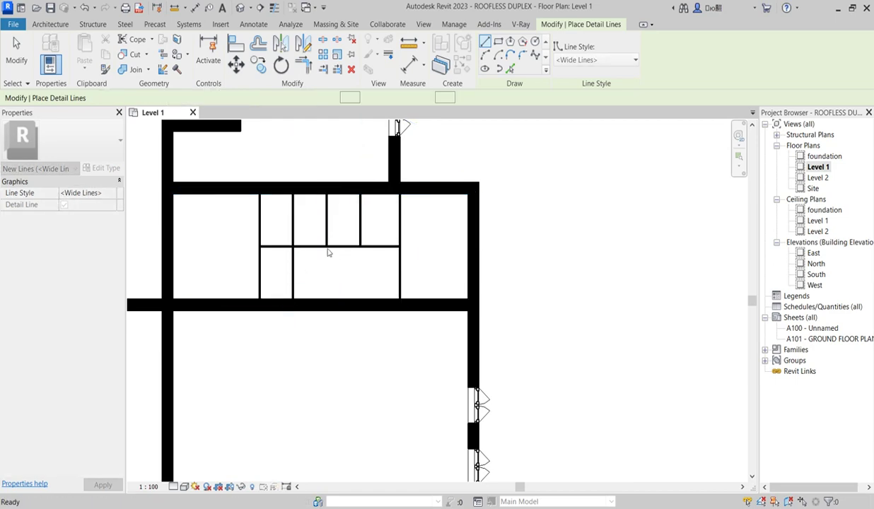
click(327, 247)
click(327, 303)
key(Escape)
key(Escape)
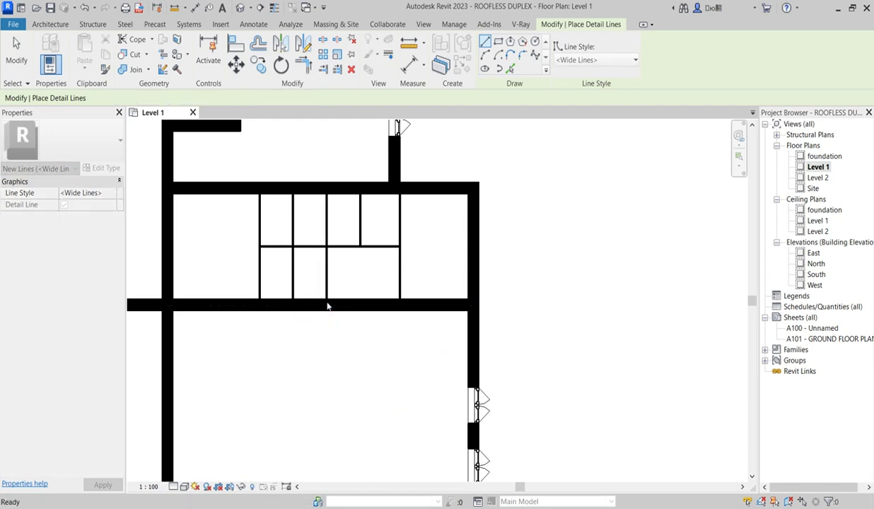
click(360, 246)
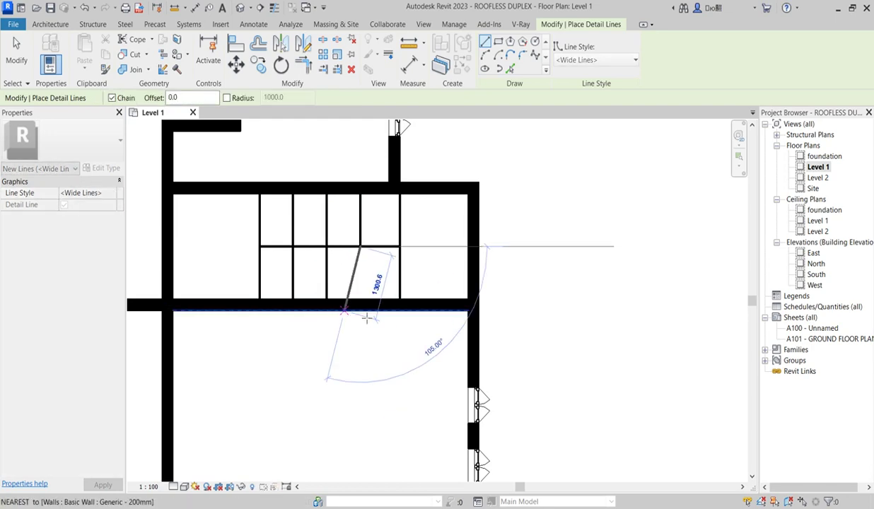
click(361, 304)
key(Escape)
key(Escape)
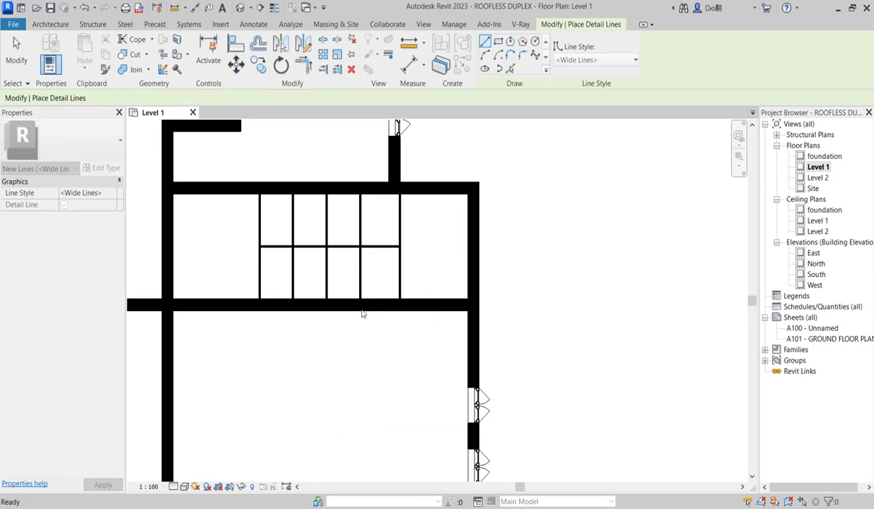
Step: Place two ExtDbl (4) 1810 x 2110mm doors in the entrance room, one in the porch-side wall and one in its upper wall
scroll(366, 316, down, 4)
scroll(362, 340, down, 2)
key(Escape)
scroll(352, 342, up, 3)
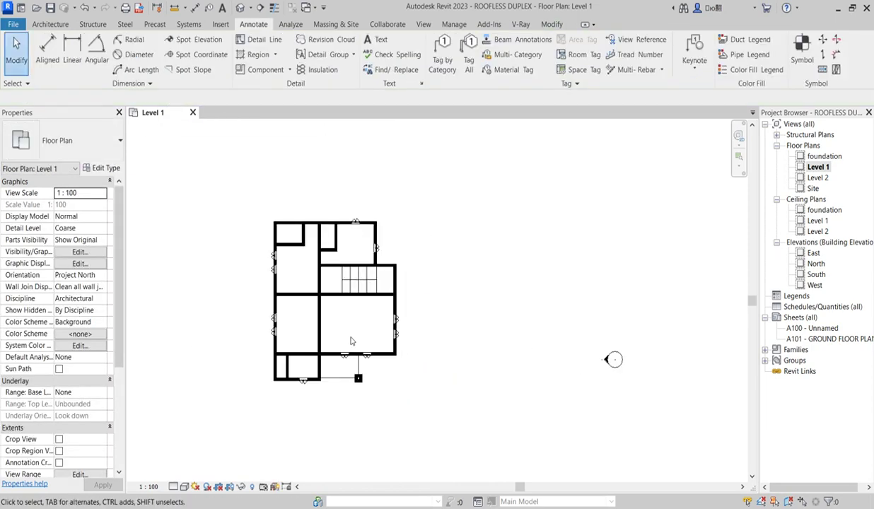
scroll(288, 365, up, 1)
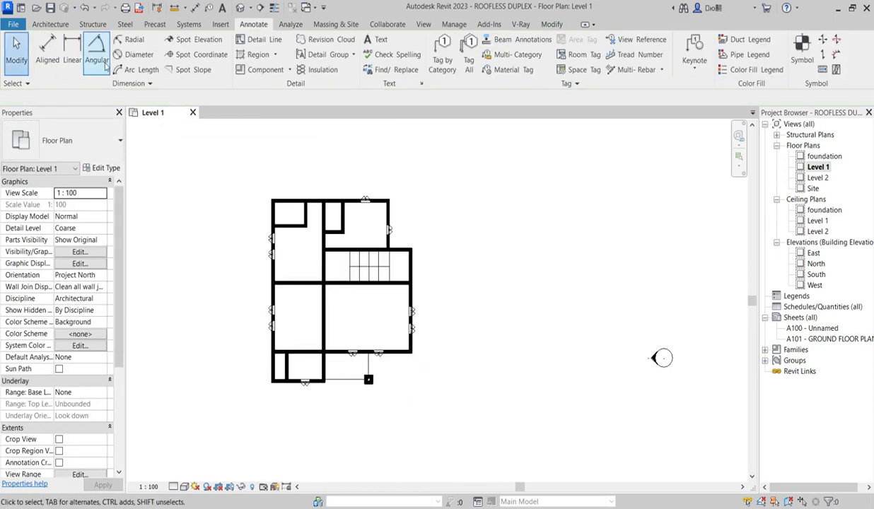
click(49, 24)
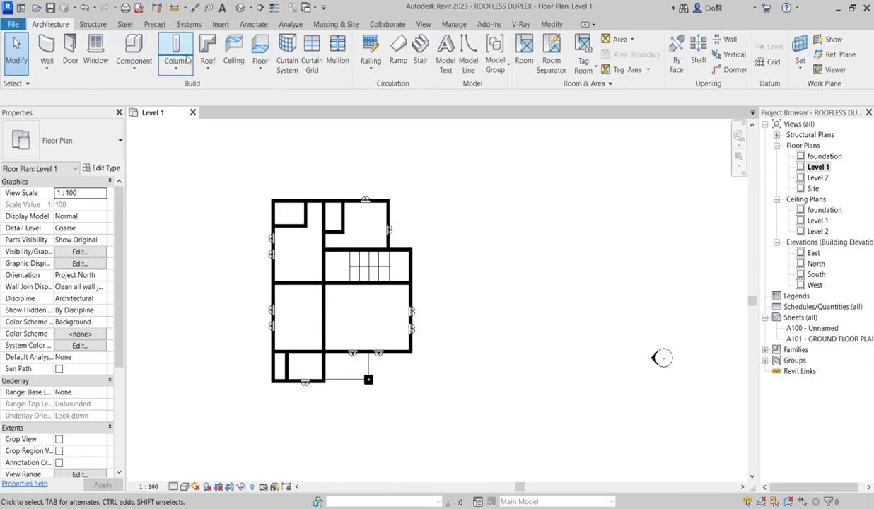
click(70, 50)
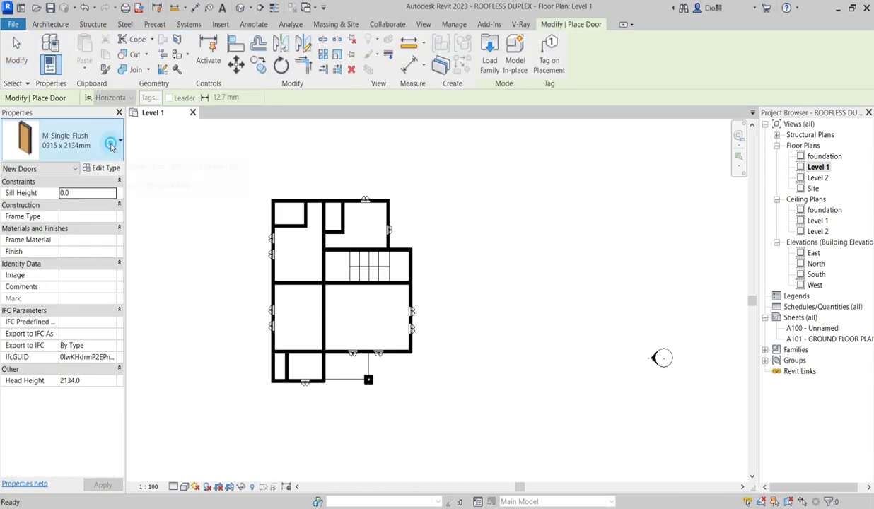
click(111, 146)
click(55, 209)
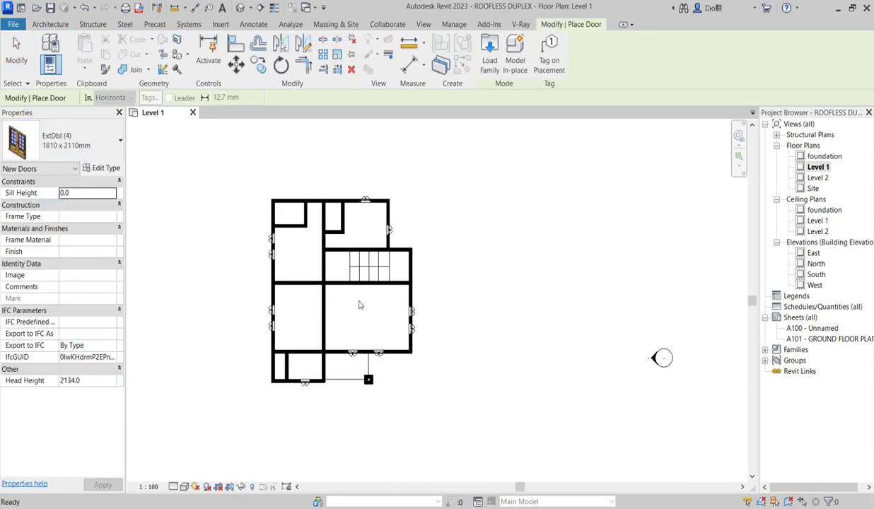
scroll(329, 369, up, 4)
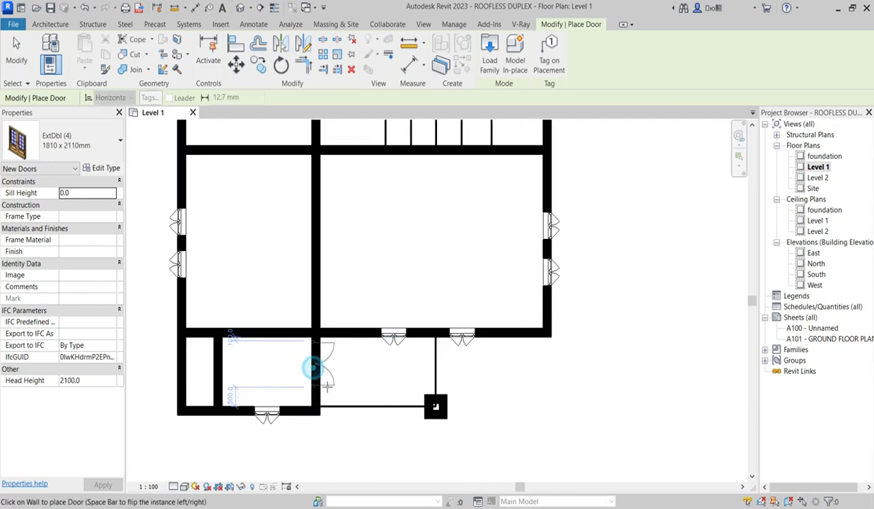
click(298, 331)
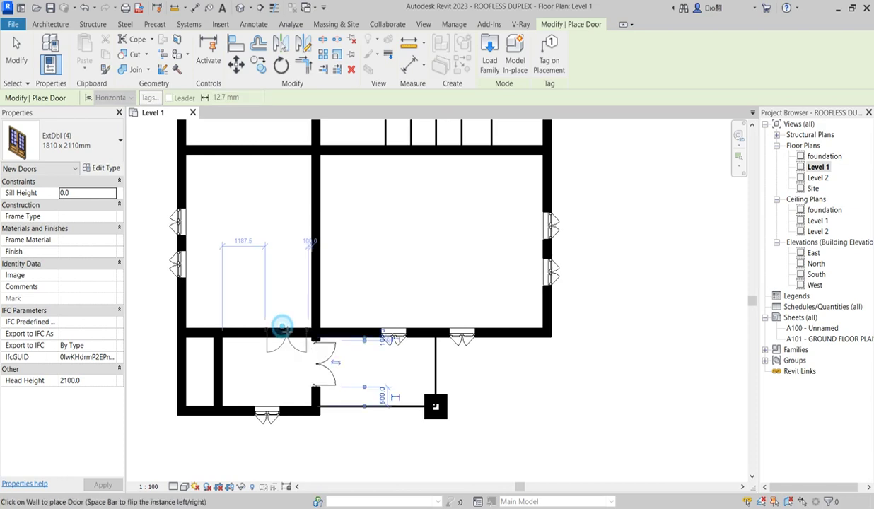
click(281, 326)
Step: Choose the M_Single-Flush 0915 x 2134mm door and set its type height to 2100, width to 900 and head height to 2100
scroll(353, 326, down, 4)
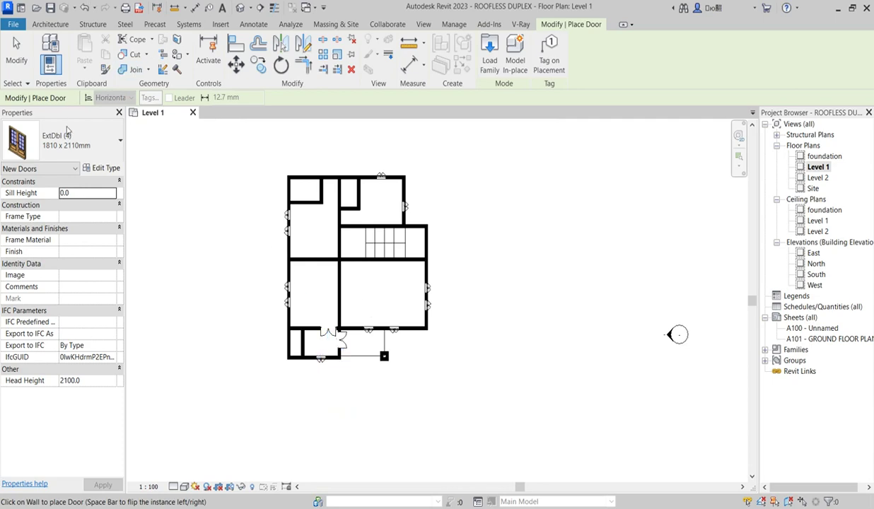
click(89, 134)
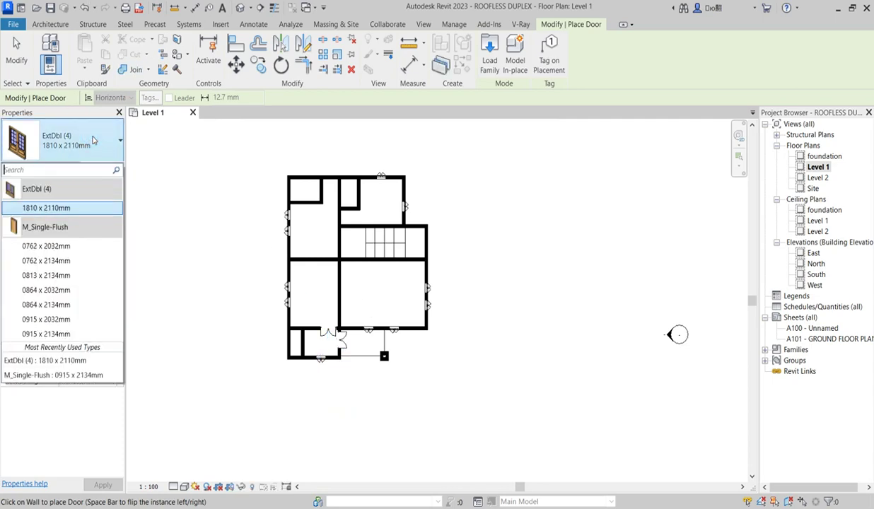
click(55, 335)
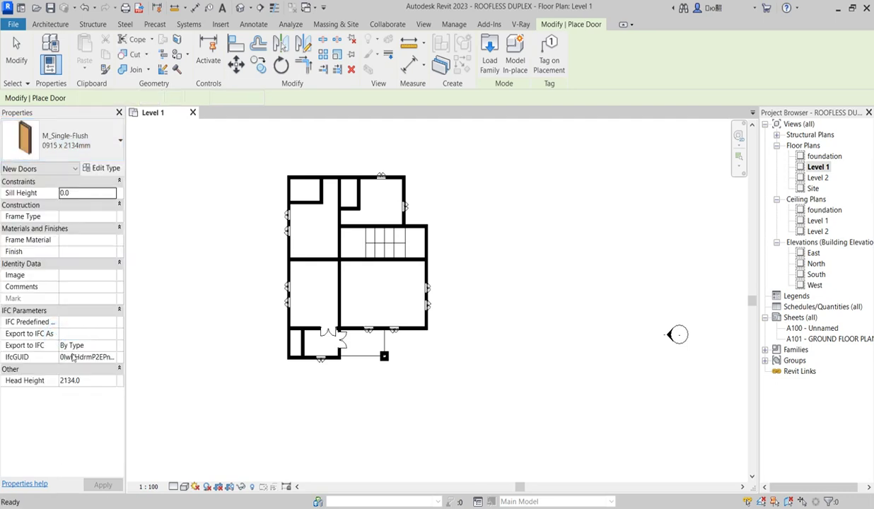
scroll(326, 305, up, 5)
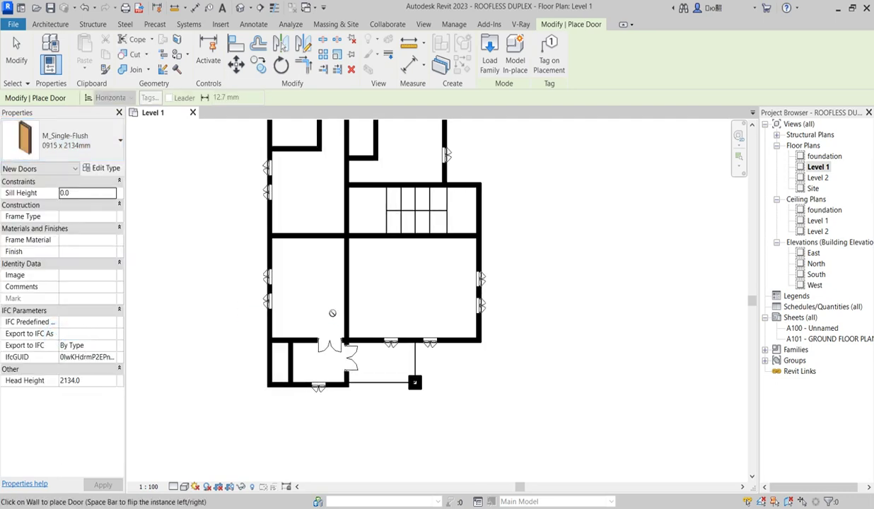
click(90, 381)
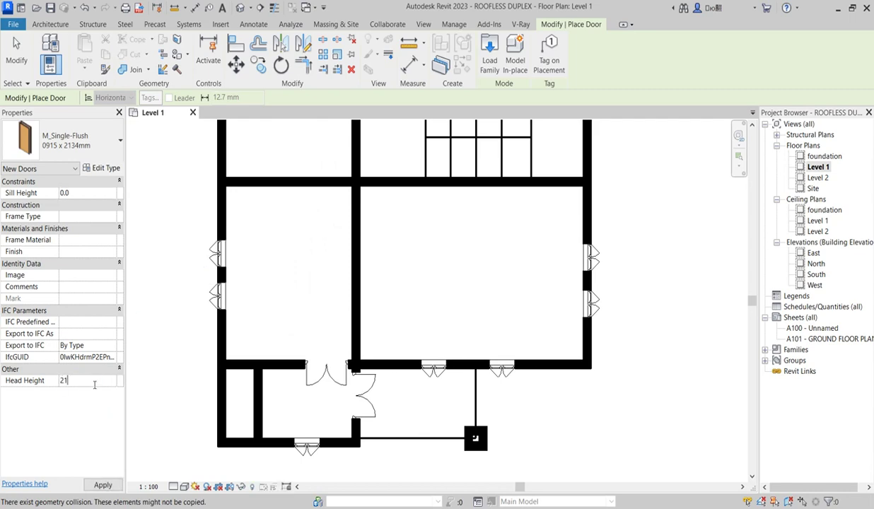
click(106, 167)
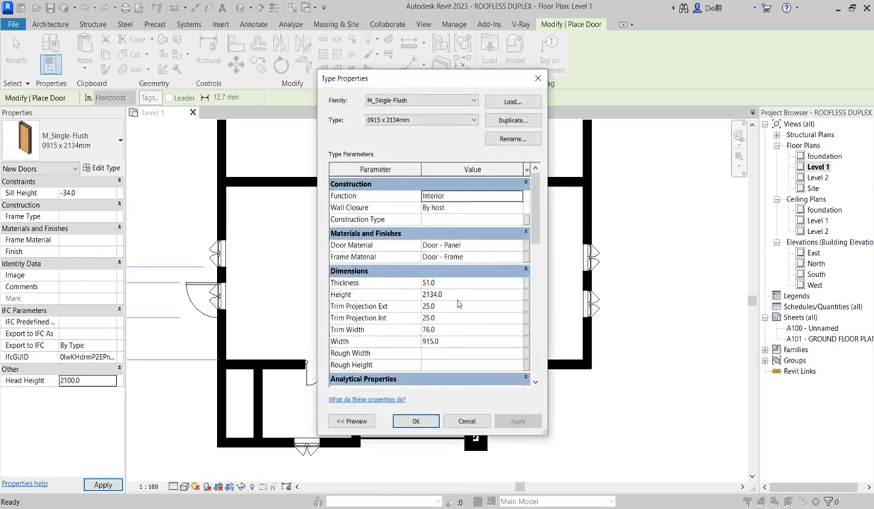
click(457, 297)
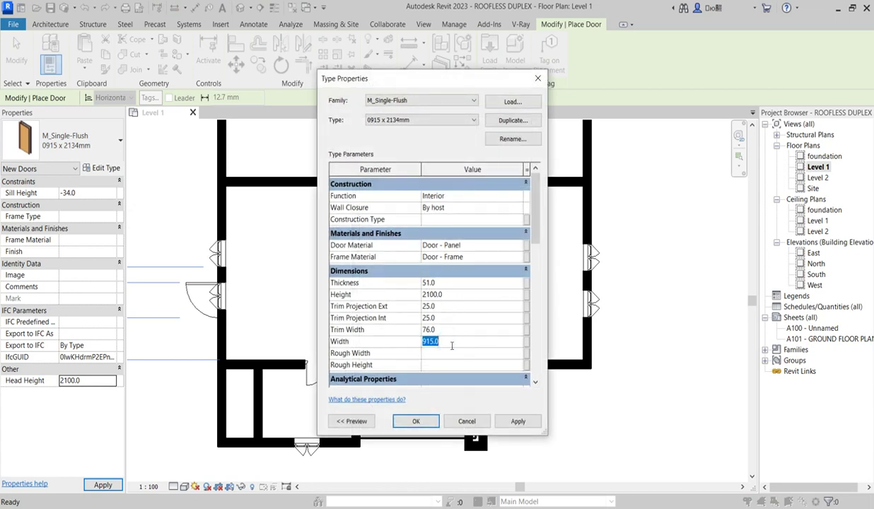
text(900)
click(417, 420)
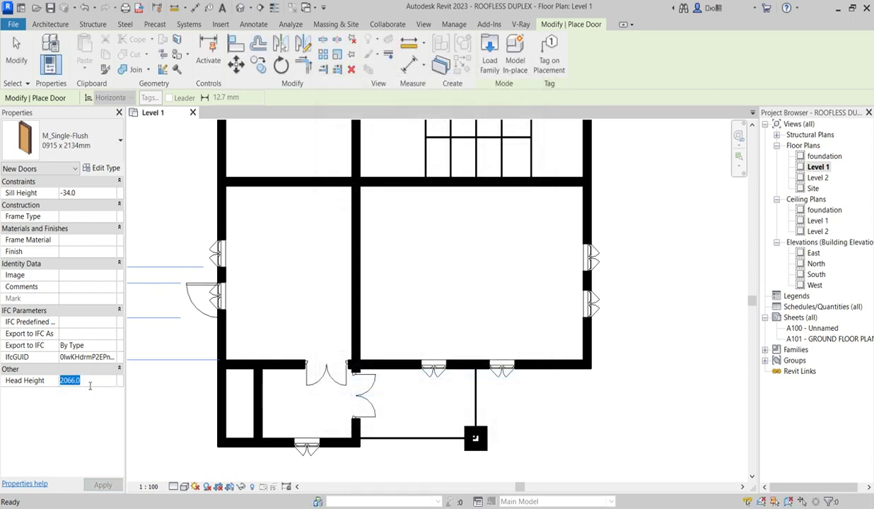
click(102, 485)
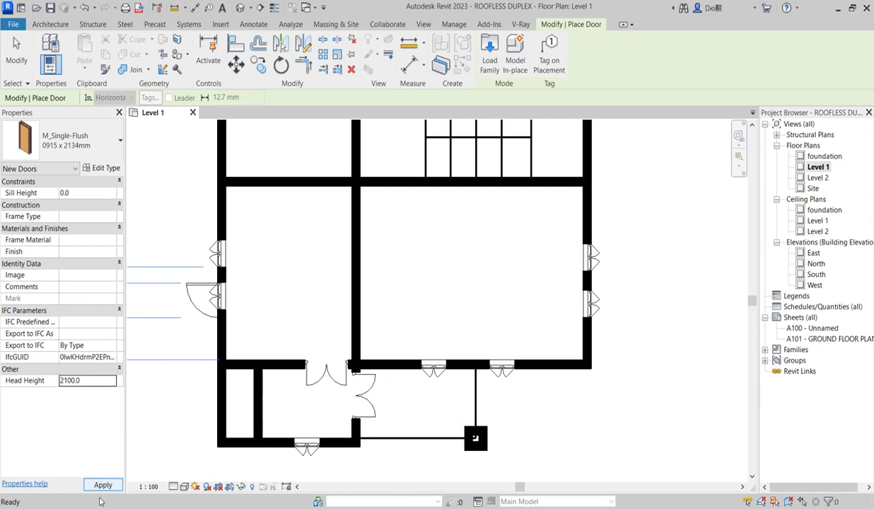
Step: Place single-flush doors between the two left rooms, in the upper-left room's rear exterior wall and in its small corner room's side wall
scroll(354, 312, down, 1)
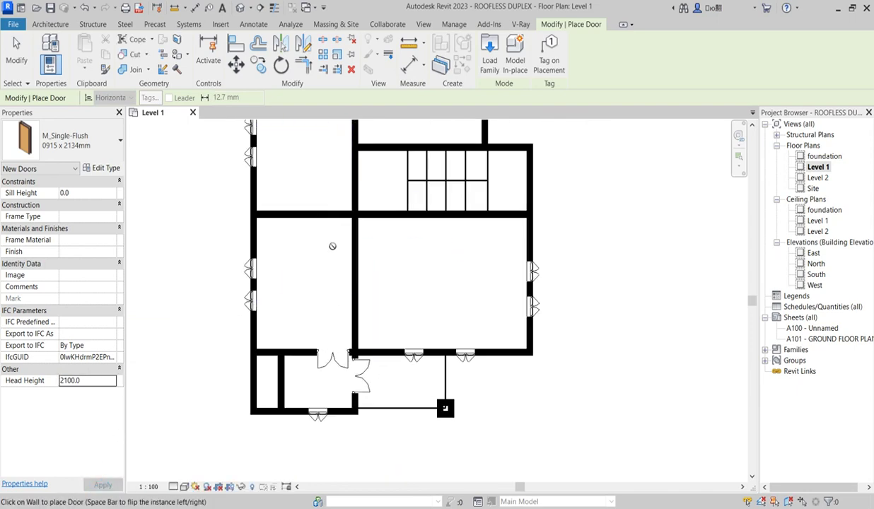
scroll(327, 239, down, 1)
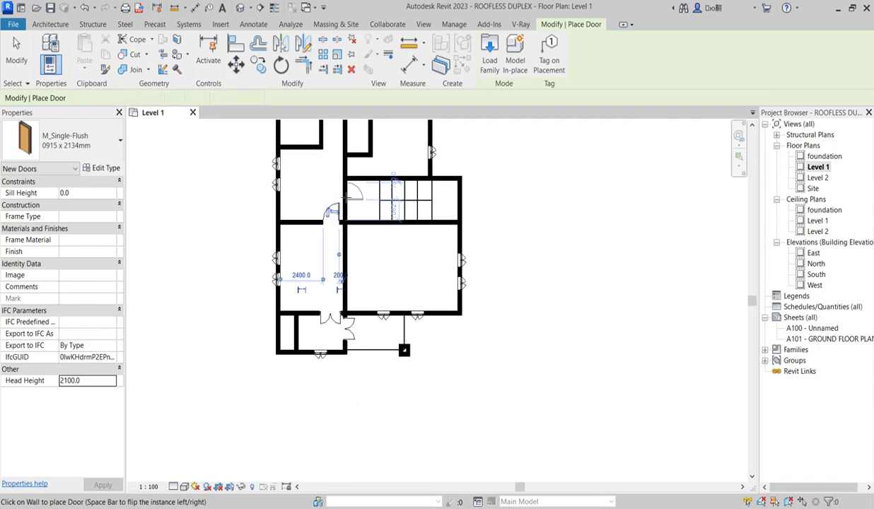
scroll(326, 159, down, 2)
scroll(331, 170, up, 2)
scroll(330, 174, up, 2)
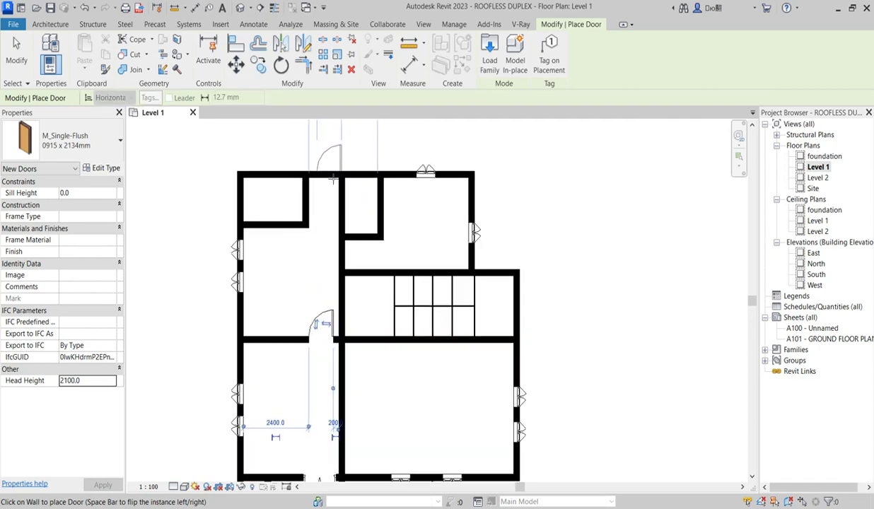
click(322, 174)
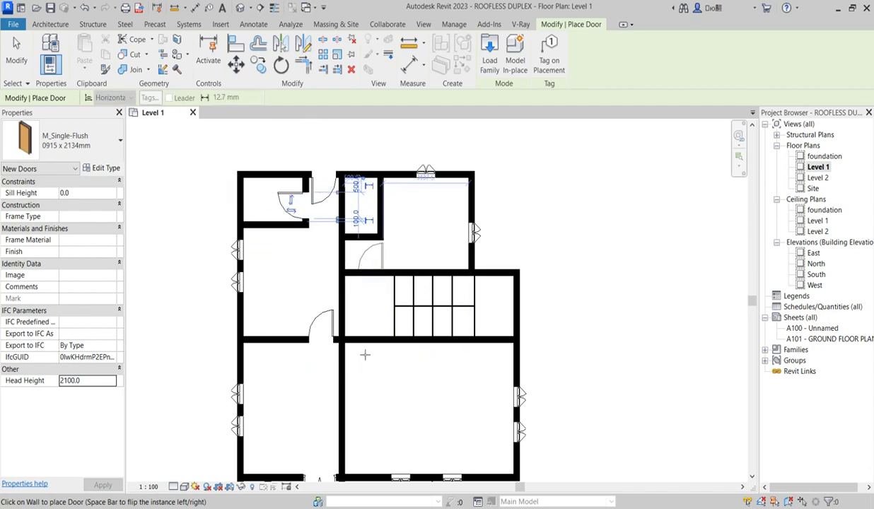
Step: Place single-flush doors in the stair room's upper and lower walls, opposite each other beside the stairs
click(369, 274)
click(369, 345)
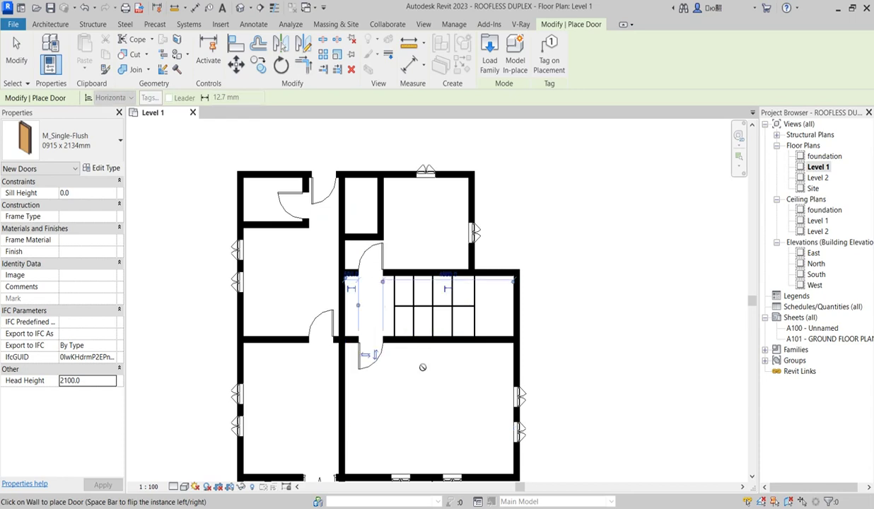
key(Escape)
key(Escape)
Step: Shorten the wall below the stairs to 4800 mm from its left end, deleting the single door it hosts there
scroll(374, 360, up, 3)
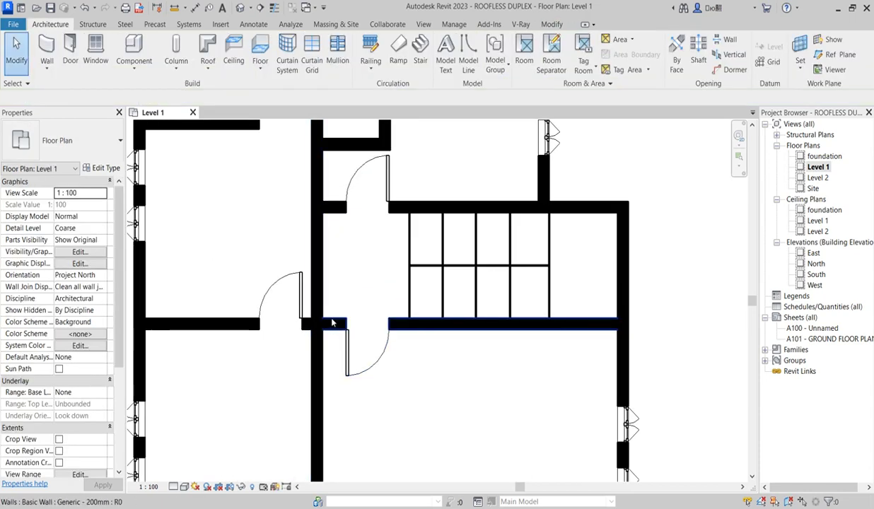
click(331, 320)
drag(331, 320, 399, 324)
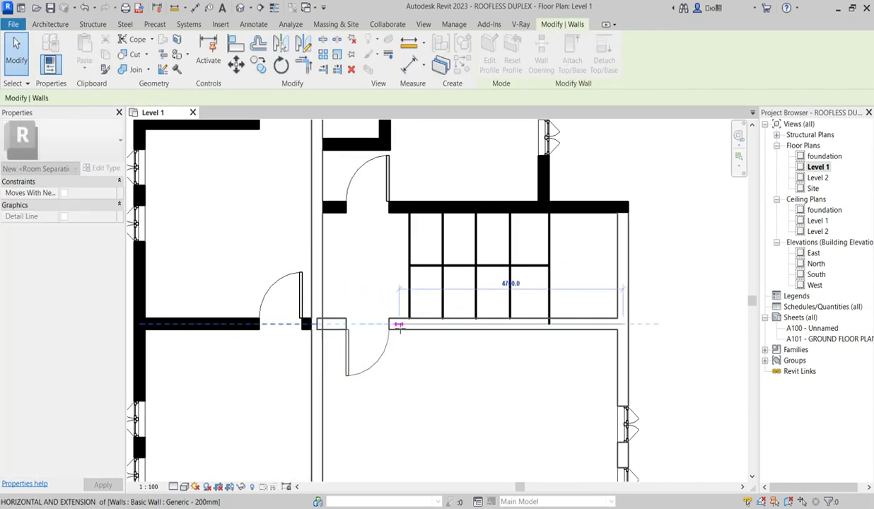
drag(404, 360, 407, 365)
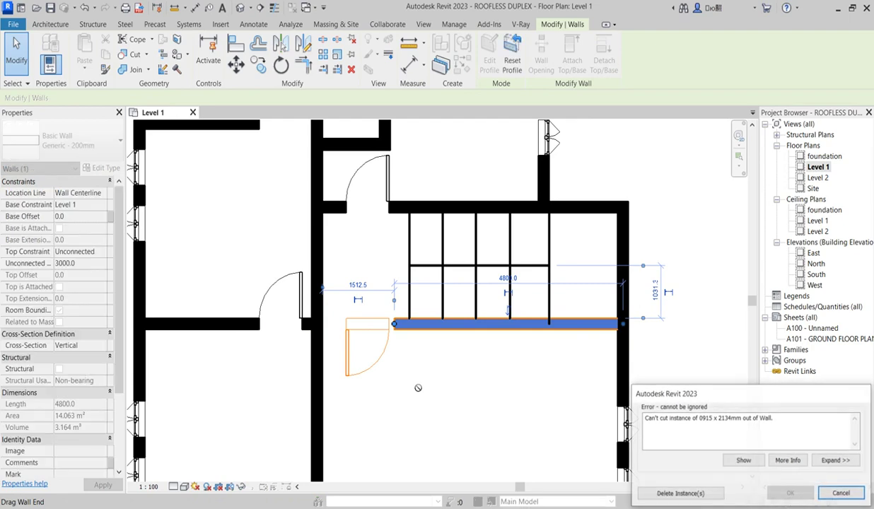
click(697, 499)
scroll(447, 286, down, 2)
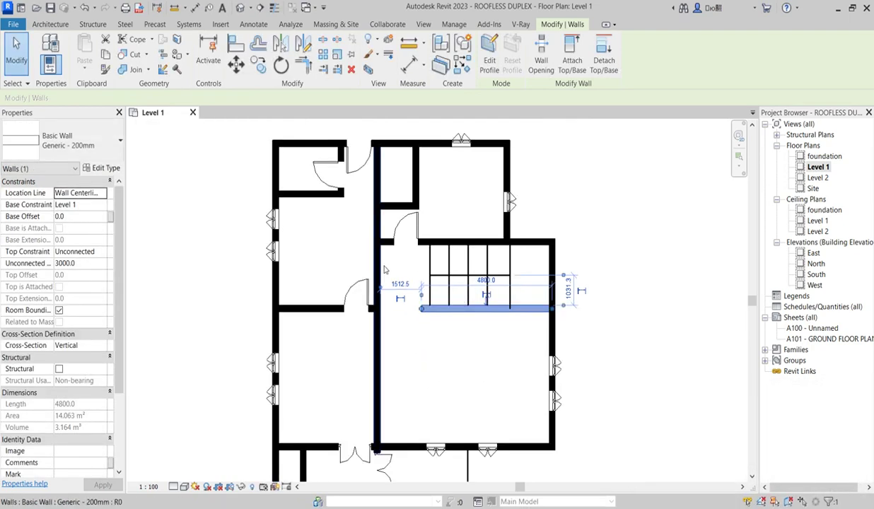
click(470, 380)
Step: Split the vertical wall between the lower-left room and the large room about 4200 mm from its lower end
scroll(429, 304, up, 1)
scroll(497, 330, down, 1)
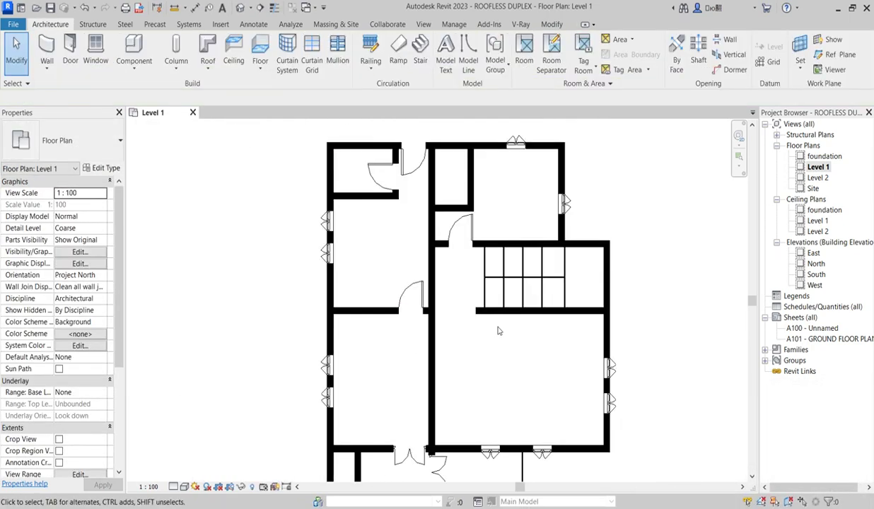
scroll(480, 314, up, 1)
scroll(415, 329, up, 1)
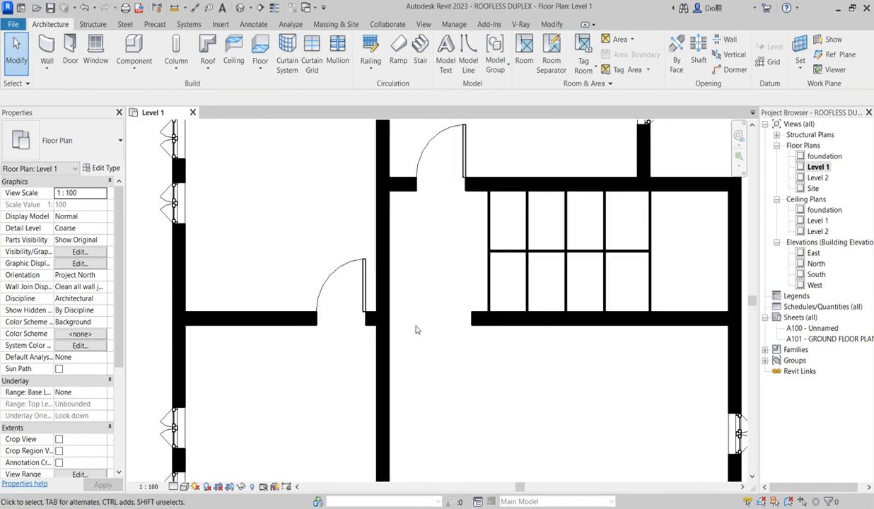
scroll(416, 329, down, 2)
scroll(470, 417, up, 2)
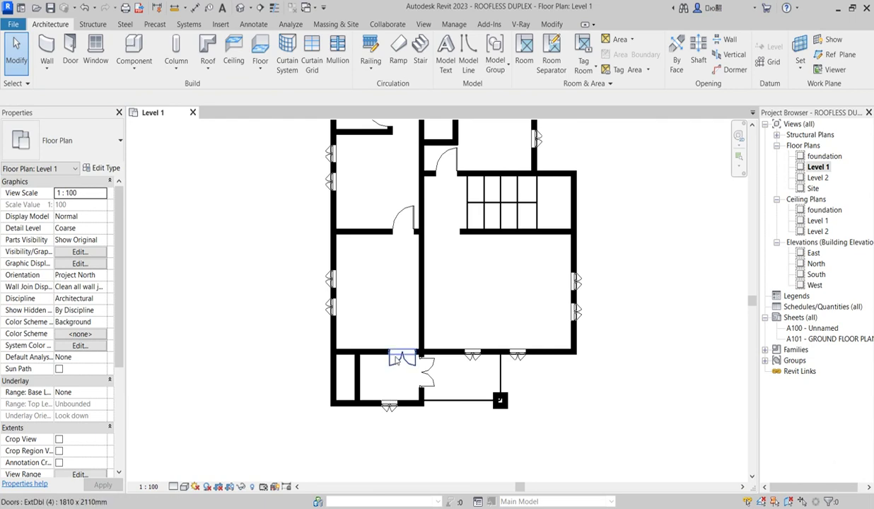
scroll(403, 288, up, 2)
scroll(382, 333, down, 2)
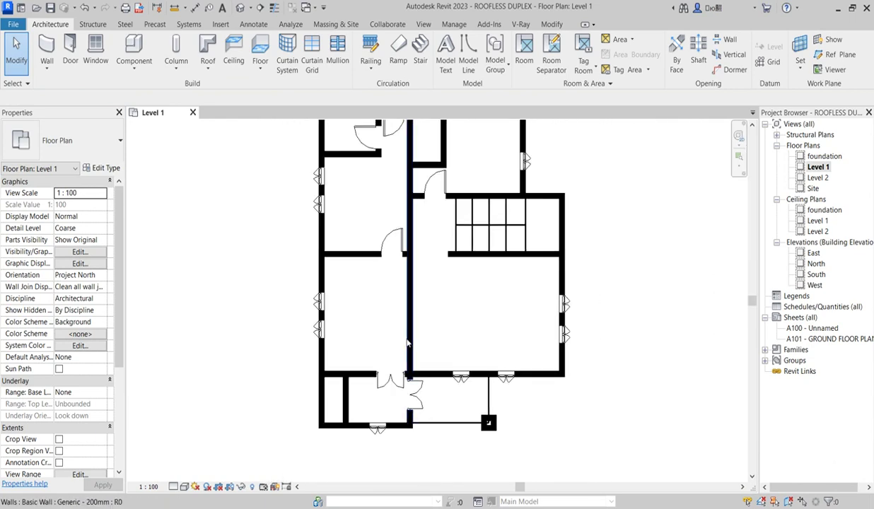
click(408, 342)
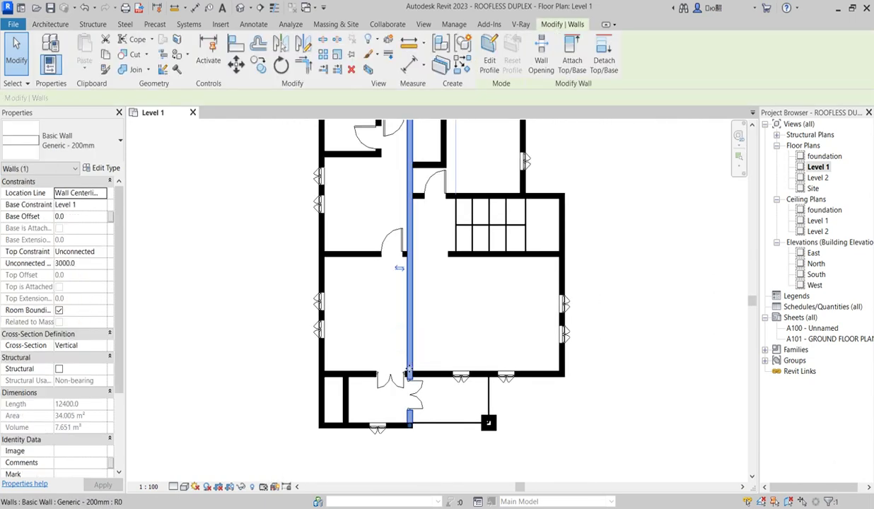
click(323, 40)
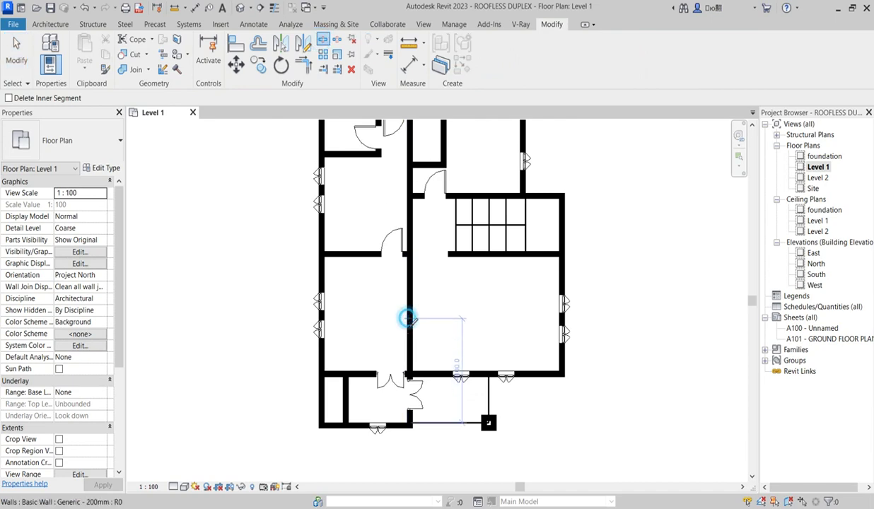
click(414, 327)
key(Escape)
Step: Shorten both wall segments away from the split to open the two rooms to each other, leaving the lower segment 3000 mm long
scroll(413, 324, up, 2)
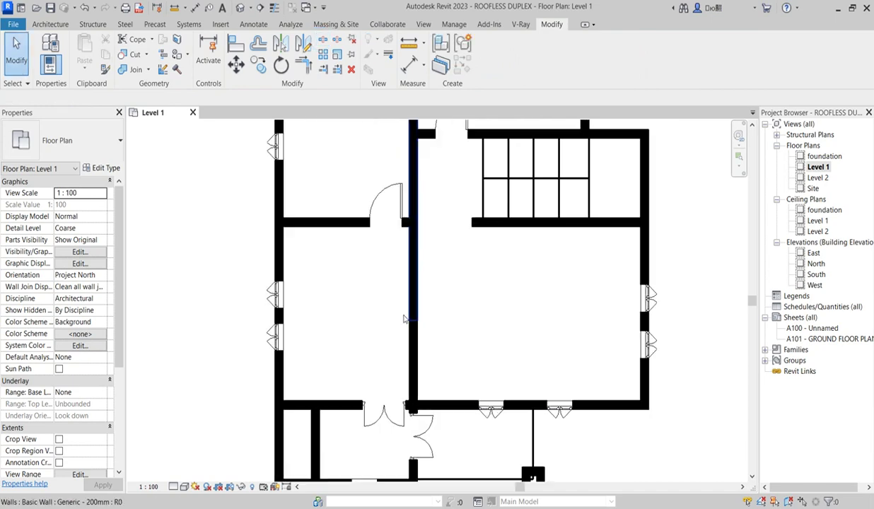
click(412, 320)
drag(413, 320, 413, 269)
click(413, 326)
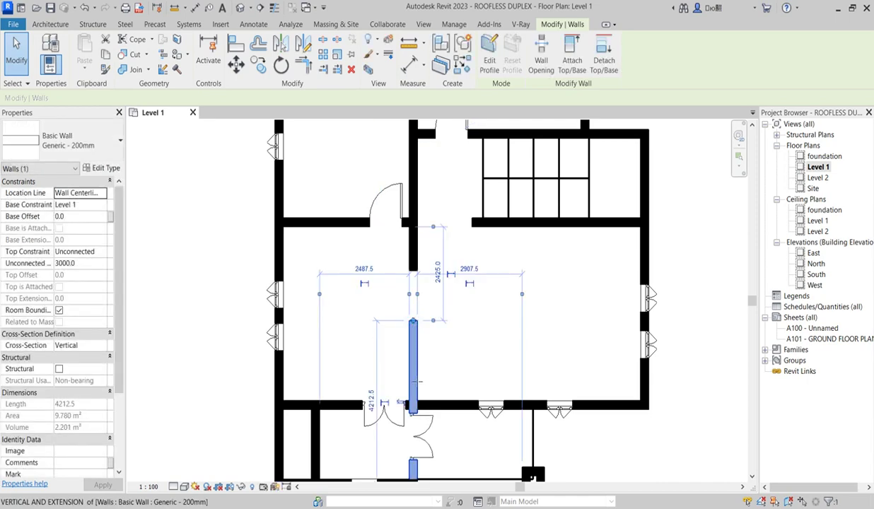
key(r)
key(s)
key(Escape)
click(414, 371)
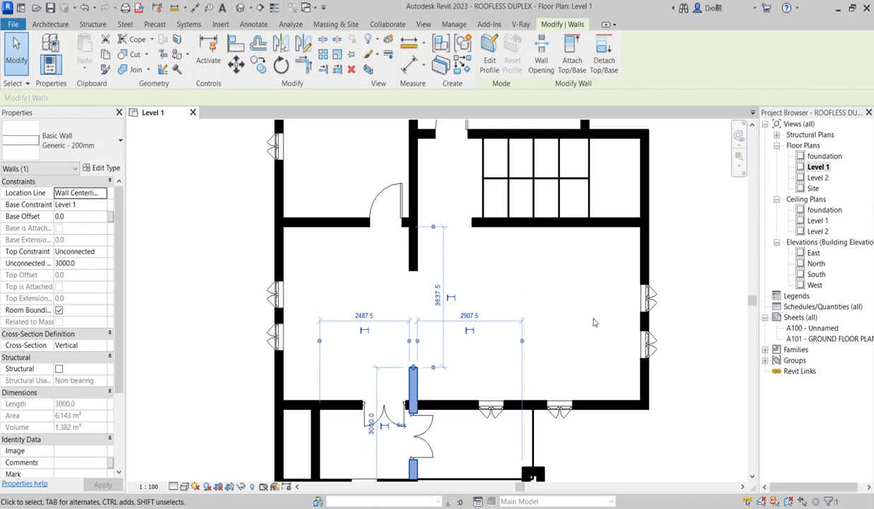
click(566, 254)
scroll(400, 345, down, 3)
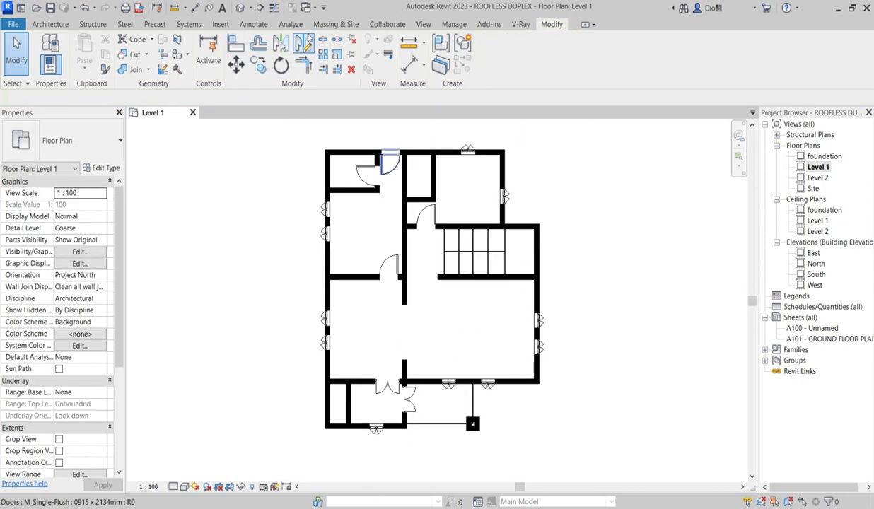
Step: Draw a detail line about 2500 mm long in the <Demolished> style across the wall opening, along the wall's left face
click(255, 26)
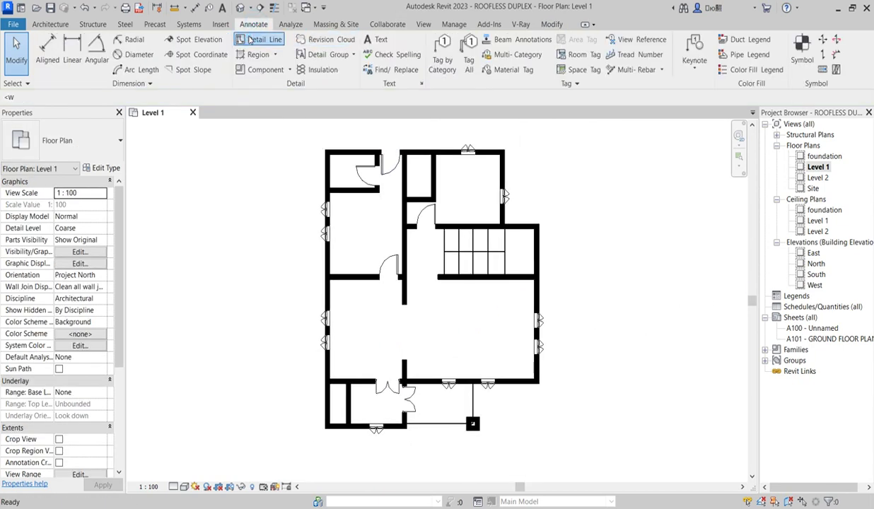
click(637, 61)
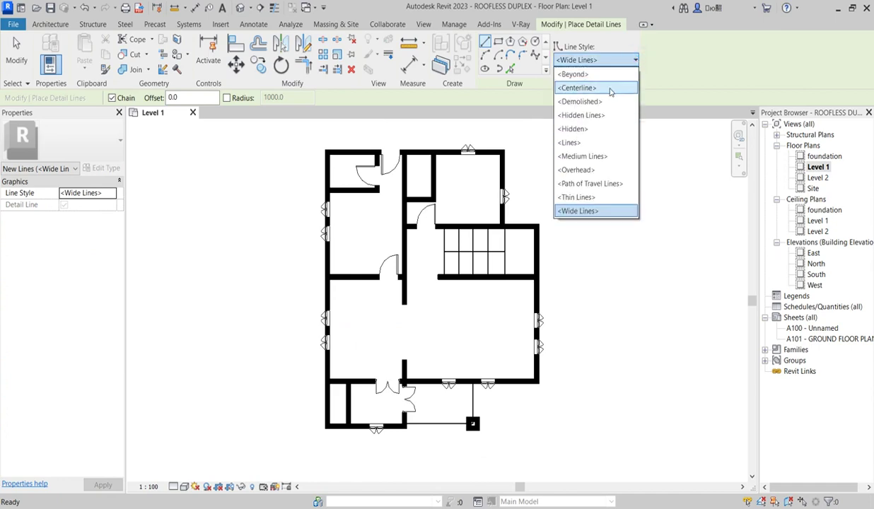
click(585, 99)
scroll(425, 320, up, 6)
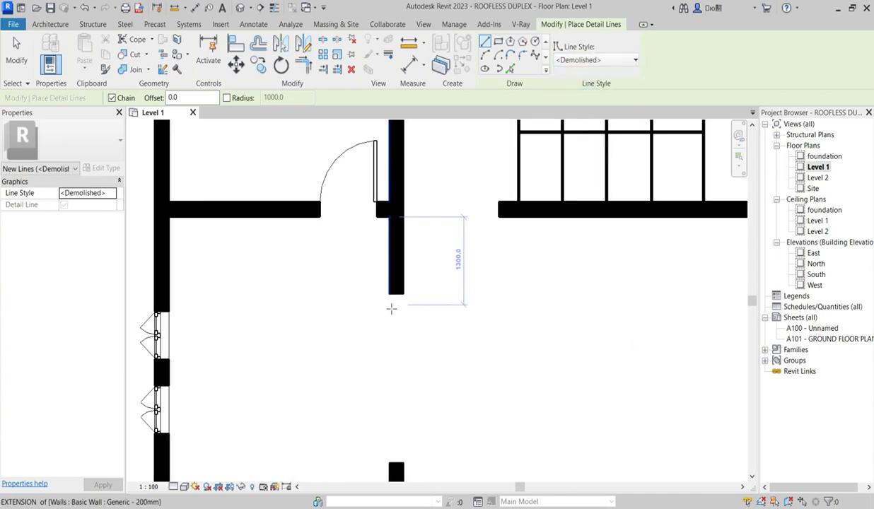
click(390, 289)
scroll(385, 396, down, 1)
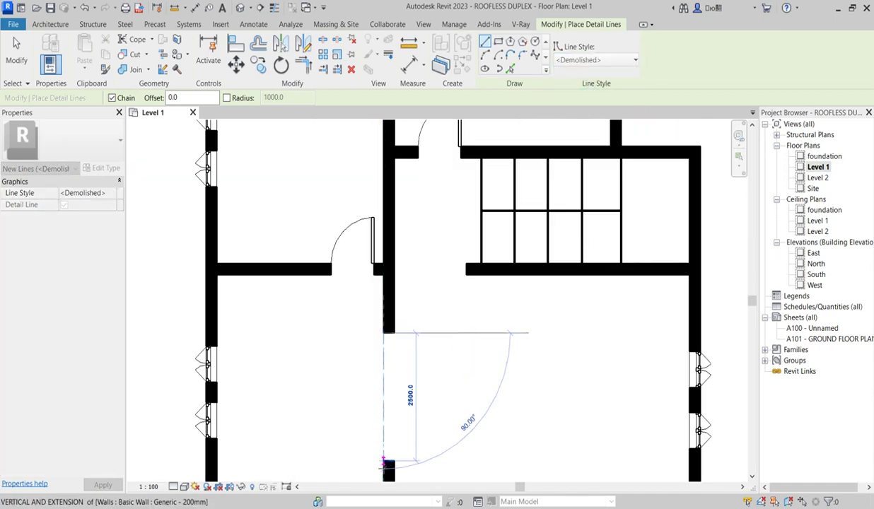
click(384, 460)
key(Escape)
key(Escape)
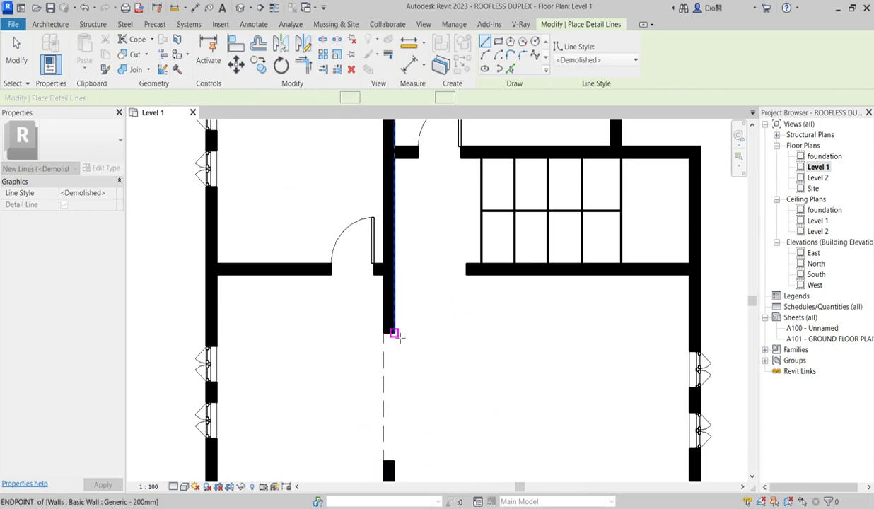
Step: Draw a matching <Demolished> detail line across the same opening, along the wall's right face
click(394, 332)
click(394, 462)
key(Escape)
key(Escape)
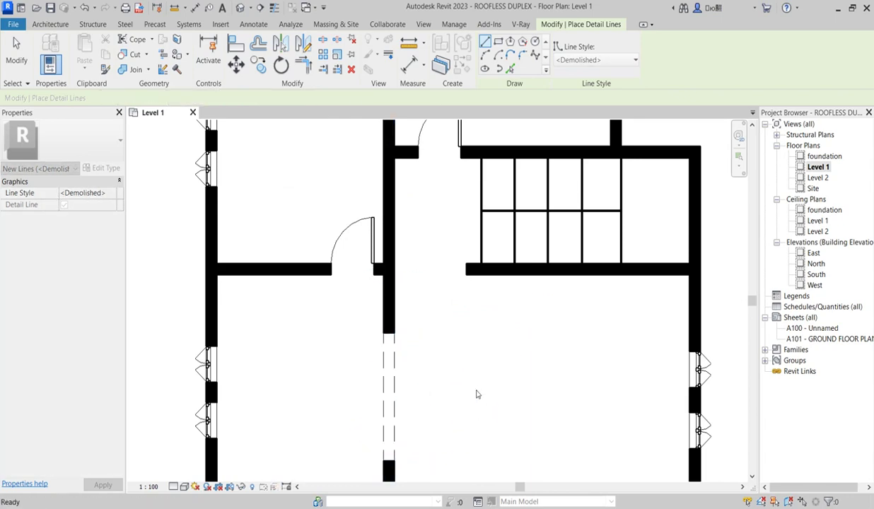
scroll(448, 355, down, 5)
scroll(460, 357, up, 3)
key(Escape)
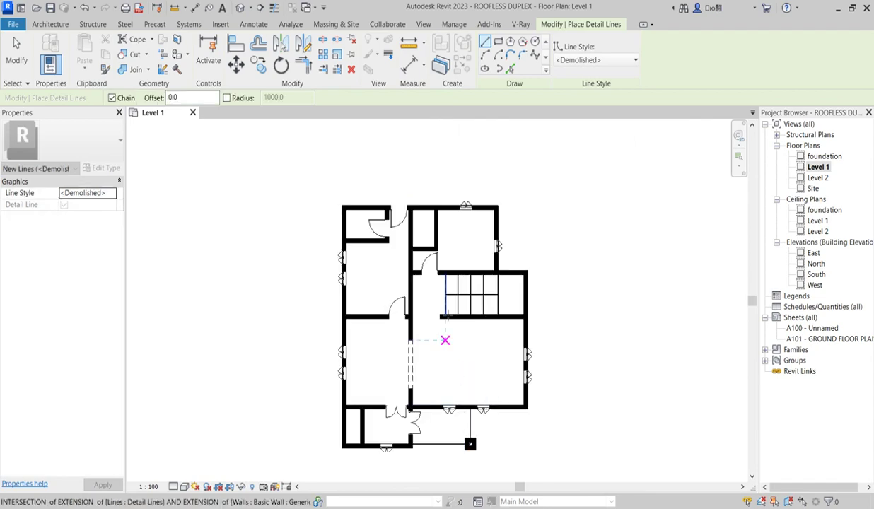
scroll(382, 291, up, 1)
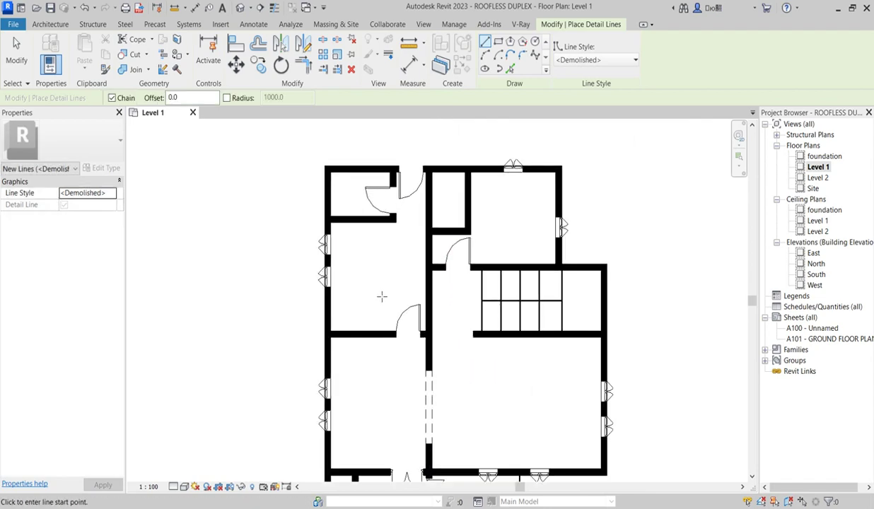
scroll(452, 352, down, 3)
scroll(400, 391, up, 2)
click(345, 355)
scroll(409, 371, up, 2)
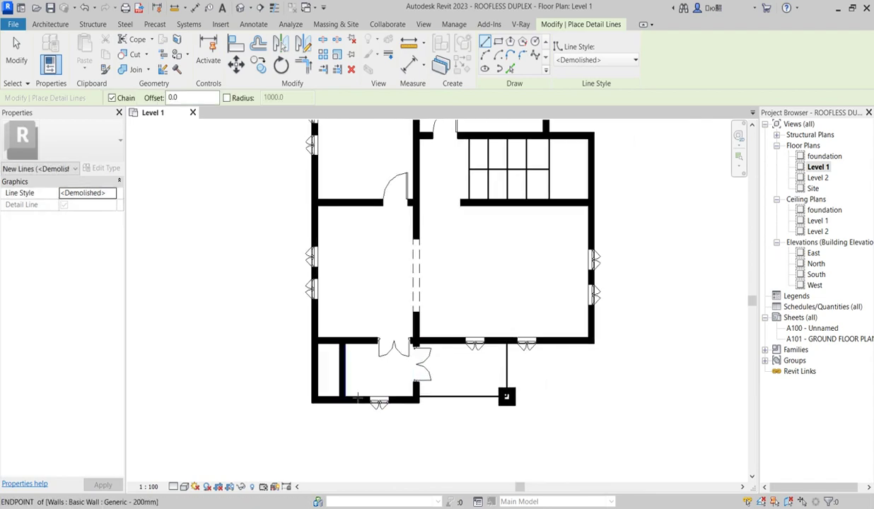
key(Escape)
key(Escape)
scroll(403, 251, down, 3)
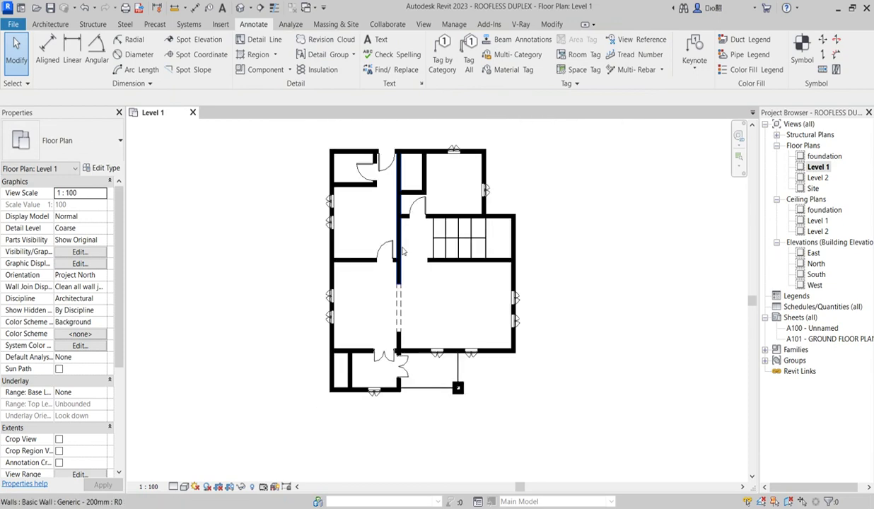
Step: Duplicate the top-wall single-flush door's type as TOILET and set its width to 750
click(389, 167)
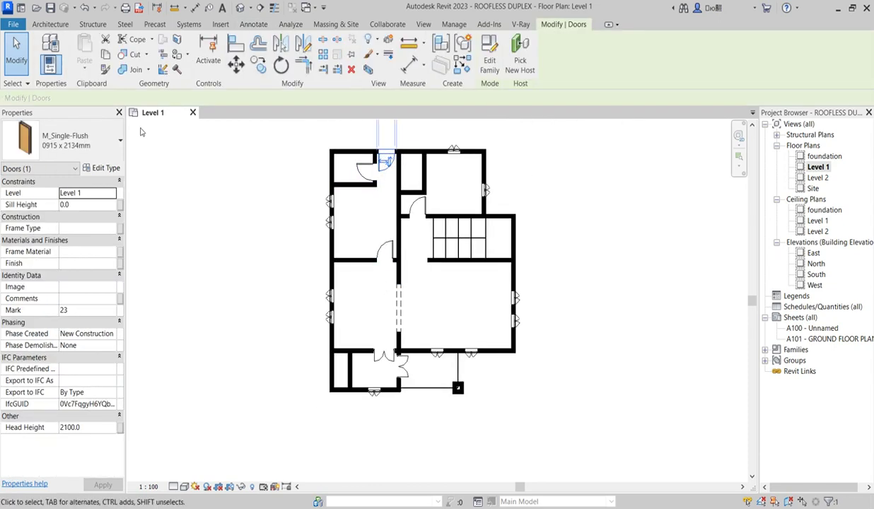
click(107, 170)
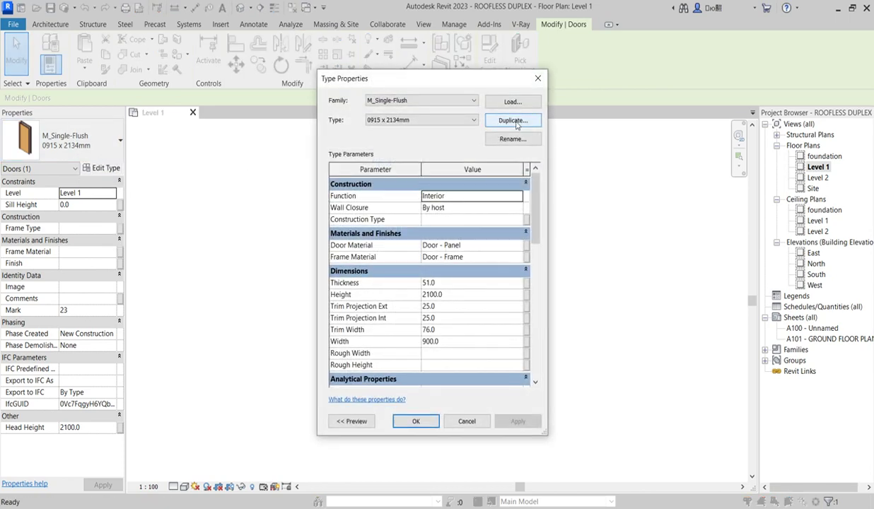
click(514, 121)
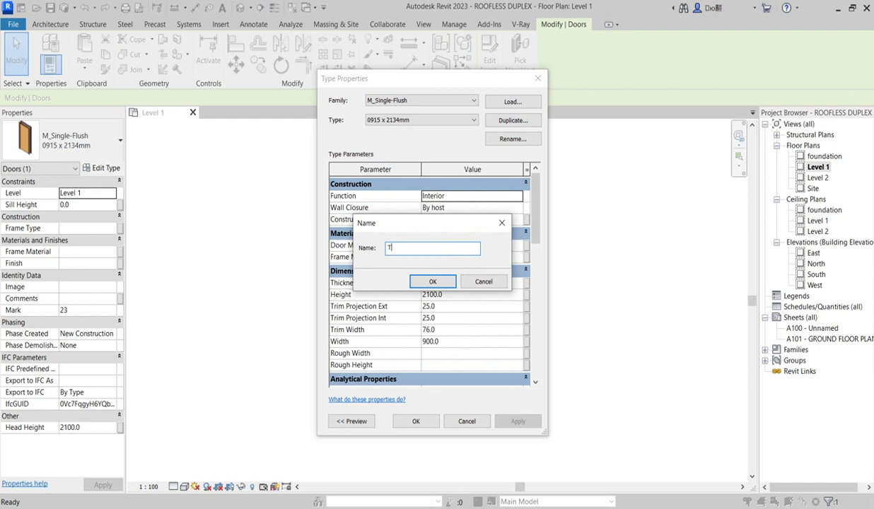
click(439, 282)
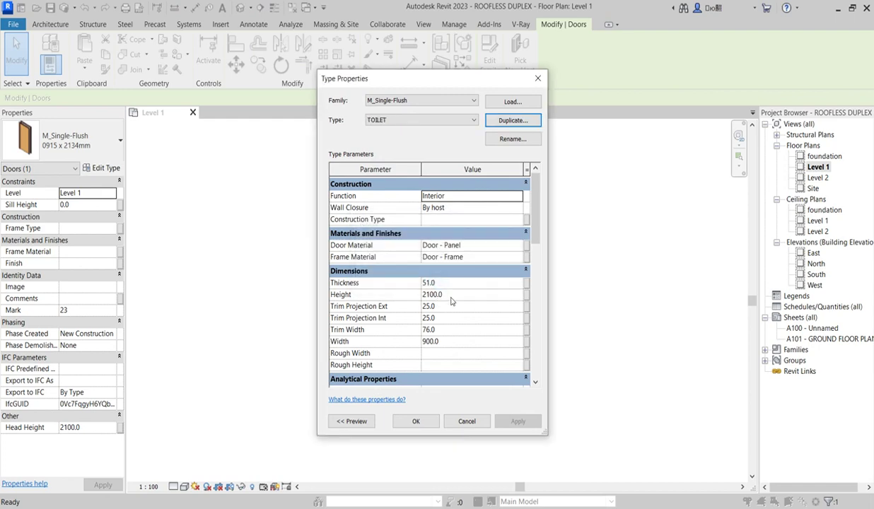
click(451, 296)
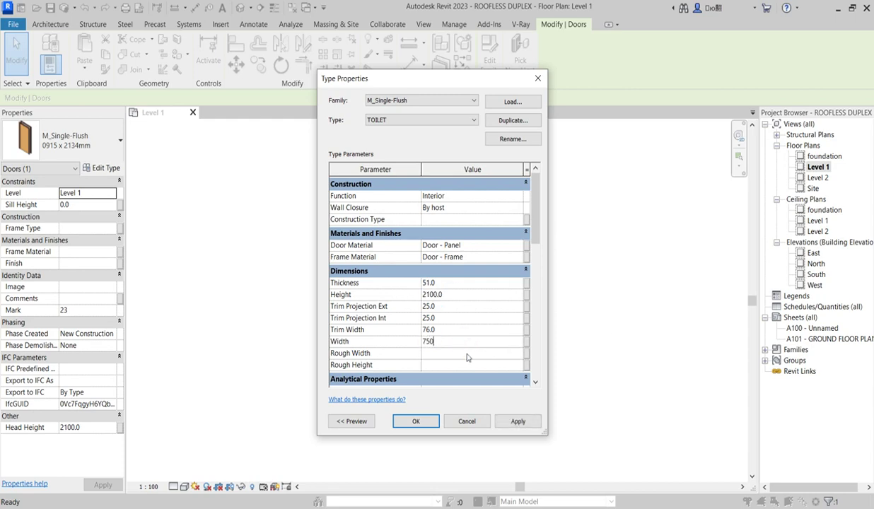
click(415, 421)
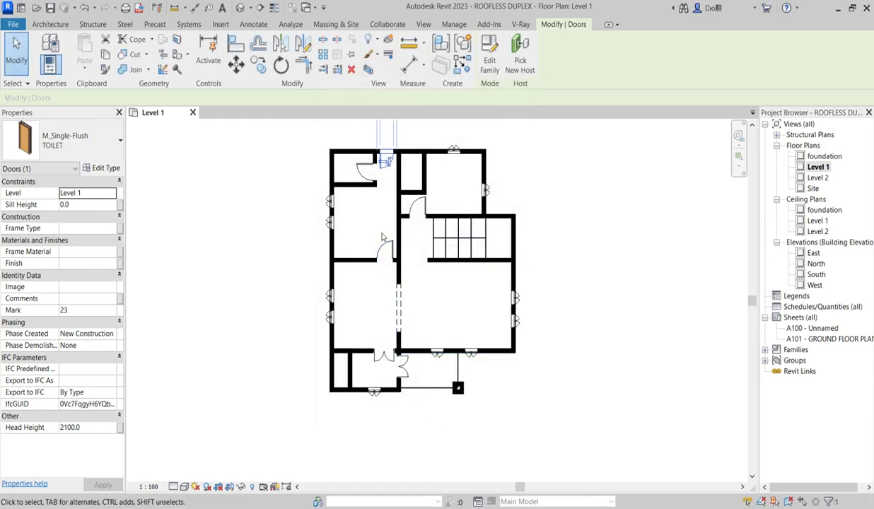
Step: Place a TOILET door near the upper end of the partition of the narrow lower-left room, swinging into that room
scroll(377, 177, up, 2)
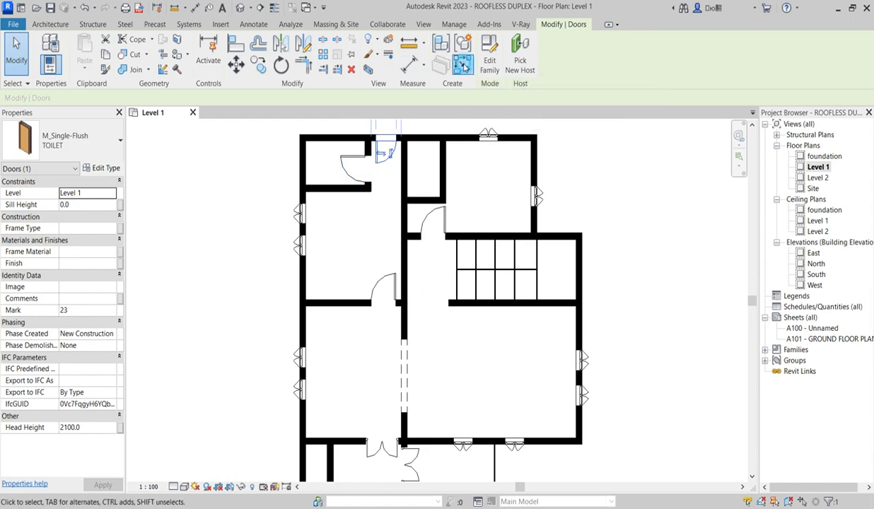
click(461, 63)
scroll(374, 417, down, 2)
scroll(360, 421, up, 2)
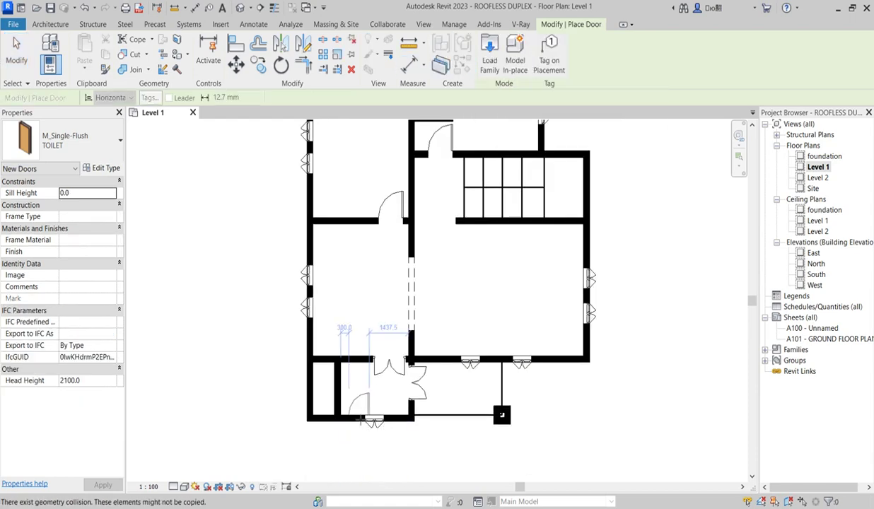
scroll(357, 417, up, 2)
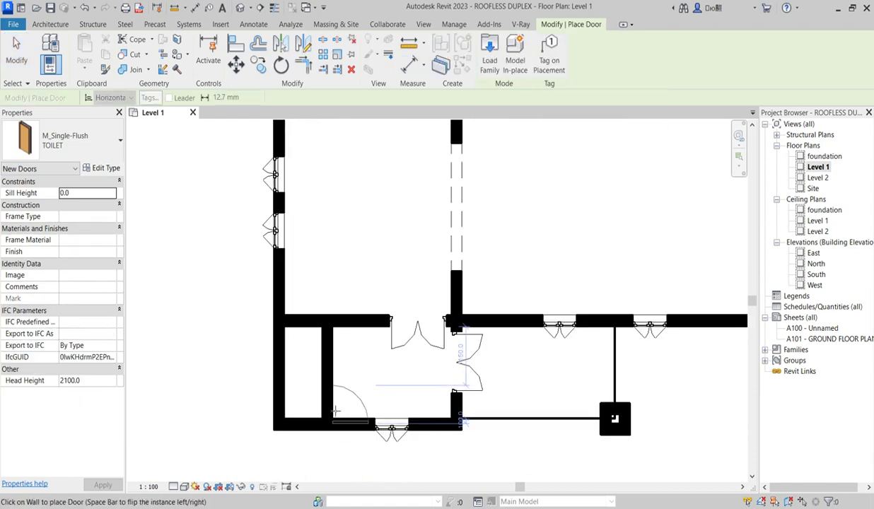
click(323, 347)
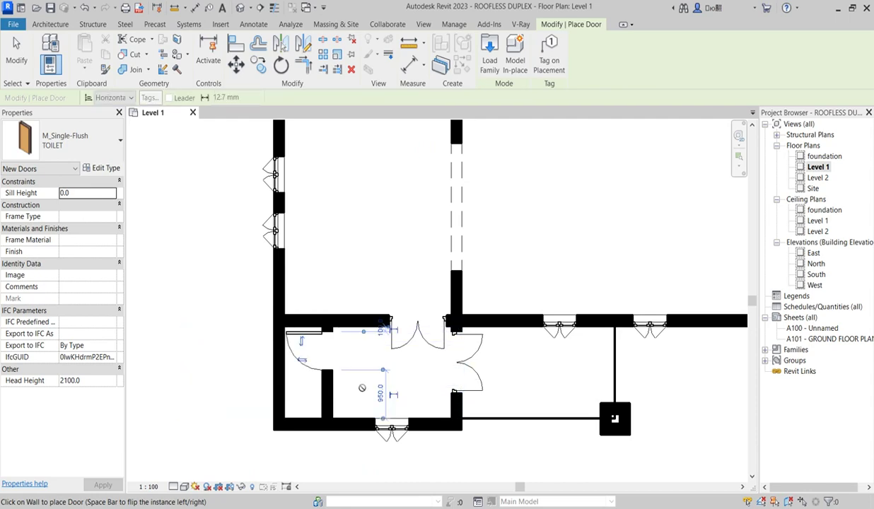
Step: Place another TOILET door in the lower wall of the narrow room at the top centre of the plan, swinging inward
scroll(363, 383, down, 5)
scroll(408, 232, up, 4)
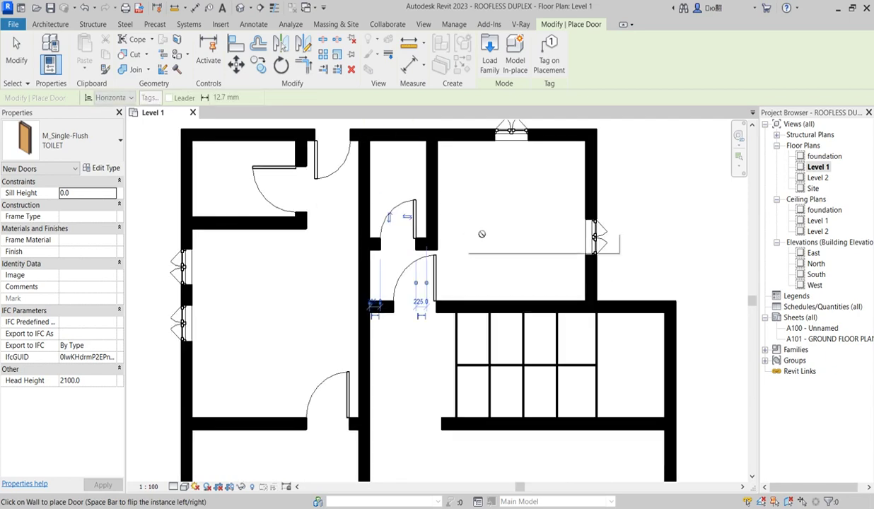
scroll(457, 265, down, 2)
key(Escape)
key(Escape)
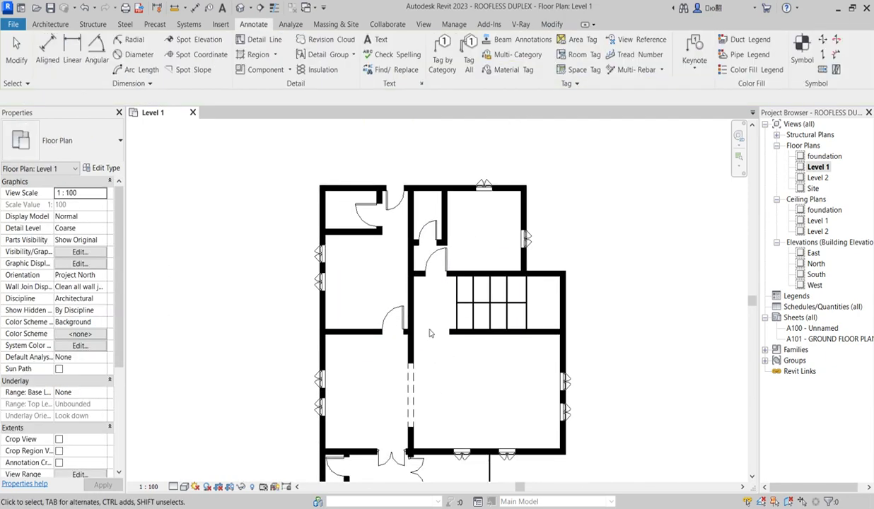
Step: Change the top exterior wall's door to the M_Single-Flush 0915 x 2134mm type
scroll(390, 208, up, 2)
click(390, 208)
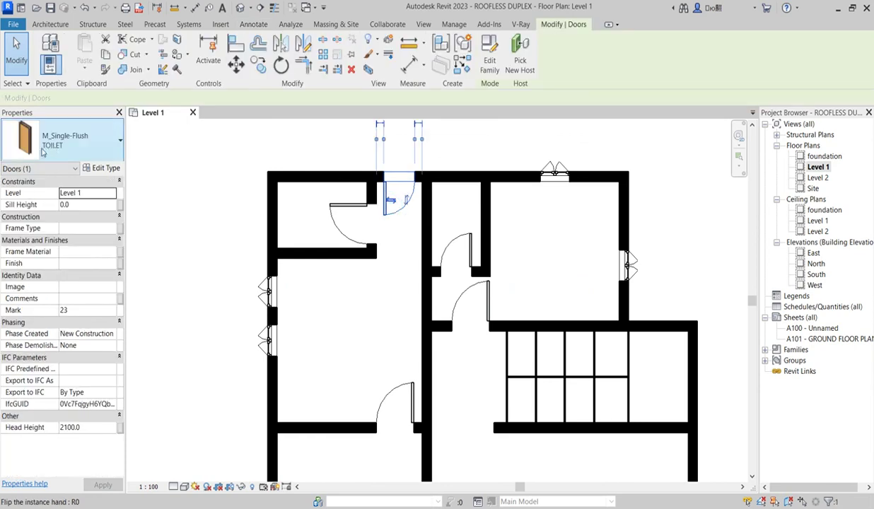
click(96, 152)
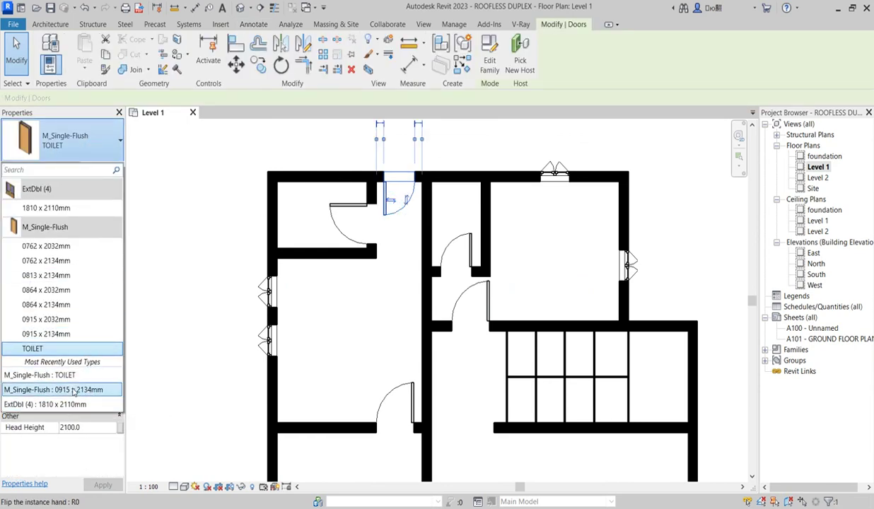
click(297, 349)
click(355, 329)
scroll(361, 329, down, 3)
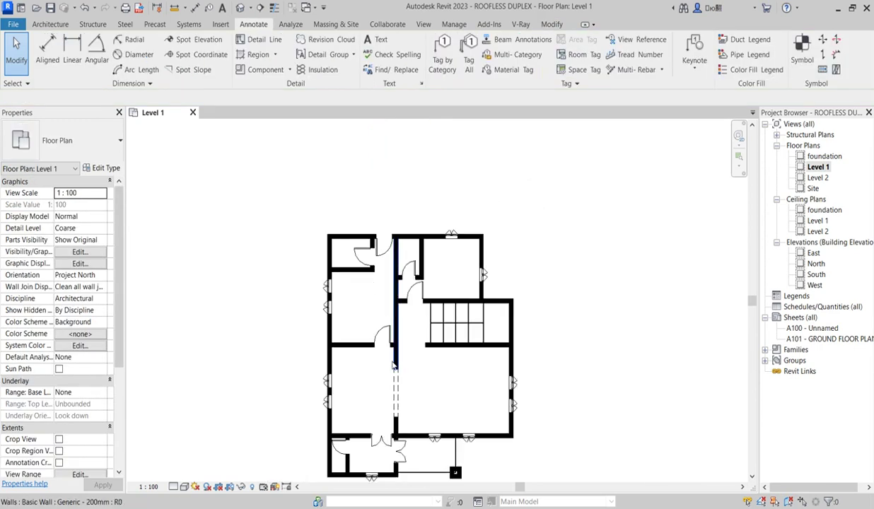
scroll(385, 322, down, 2)
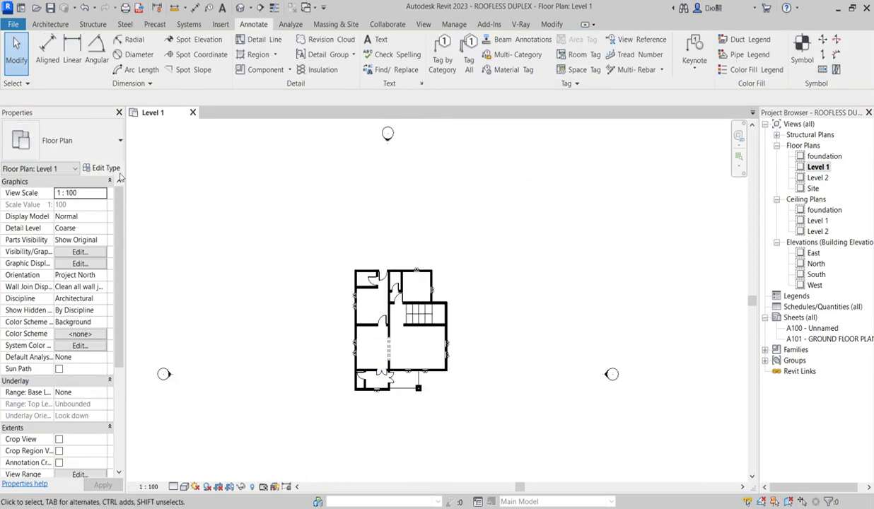
click(51, 25)
click(133, 49)
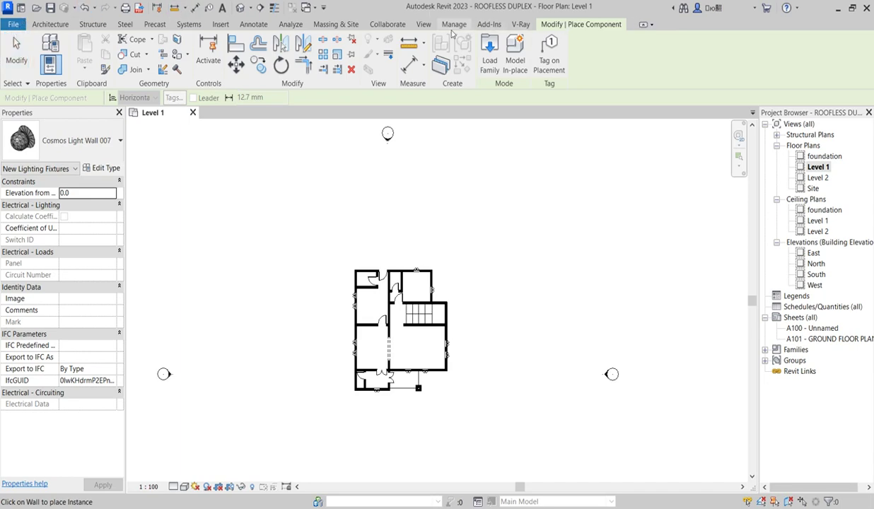
click(489, 24)
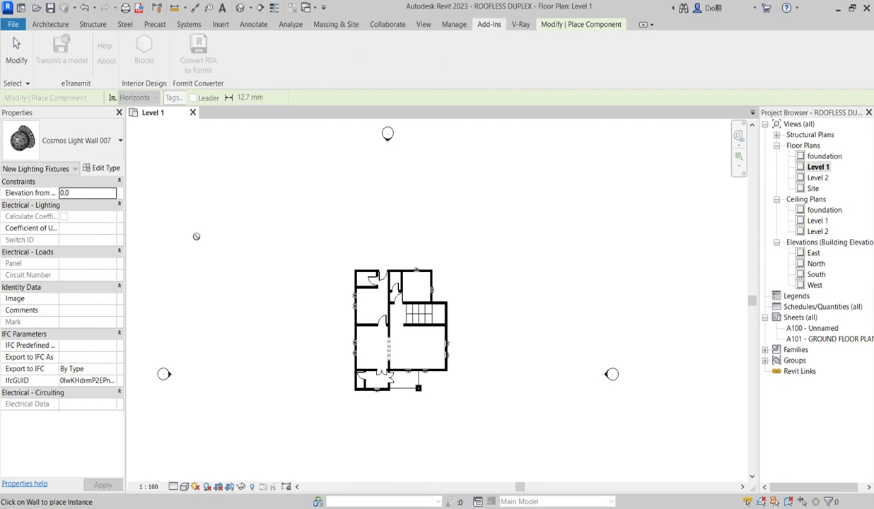
key(Escape)
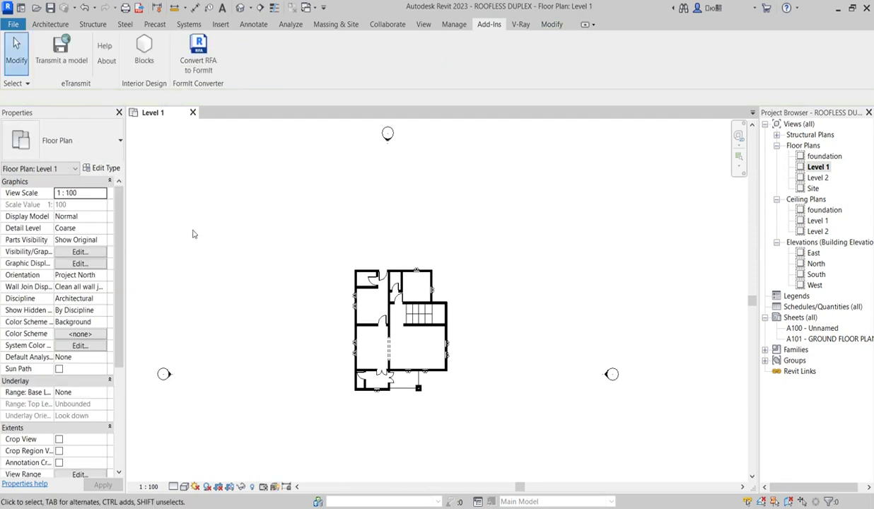
click(145, 55)
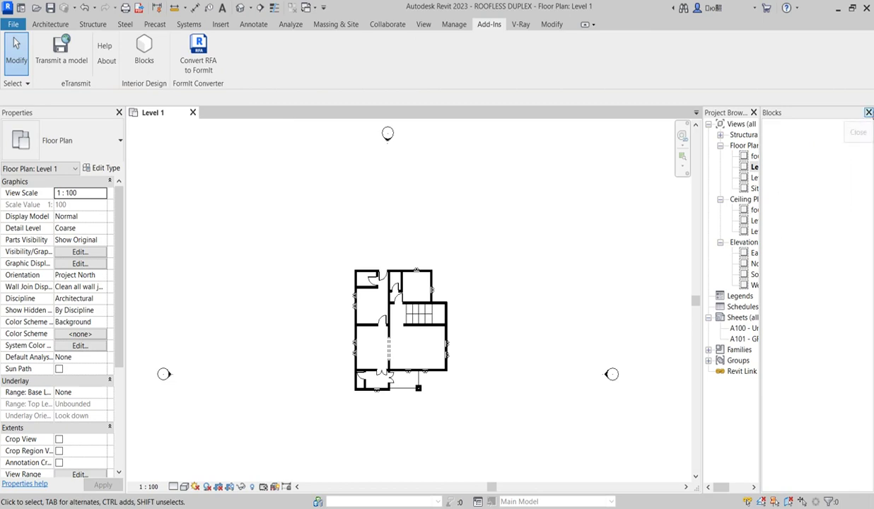
click(869, 112)
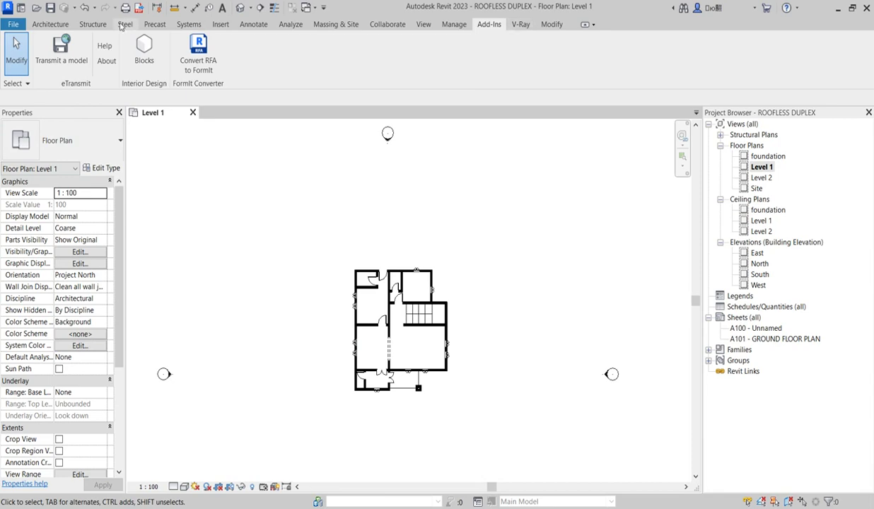
Step: Place a Queen_size_2_6152 bed in the upper-right bedroom, with its head toward the top wall and about 1400 mm from the right wall
click(59, 24)
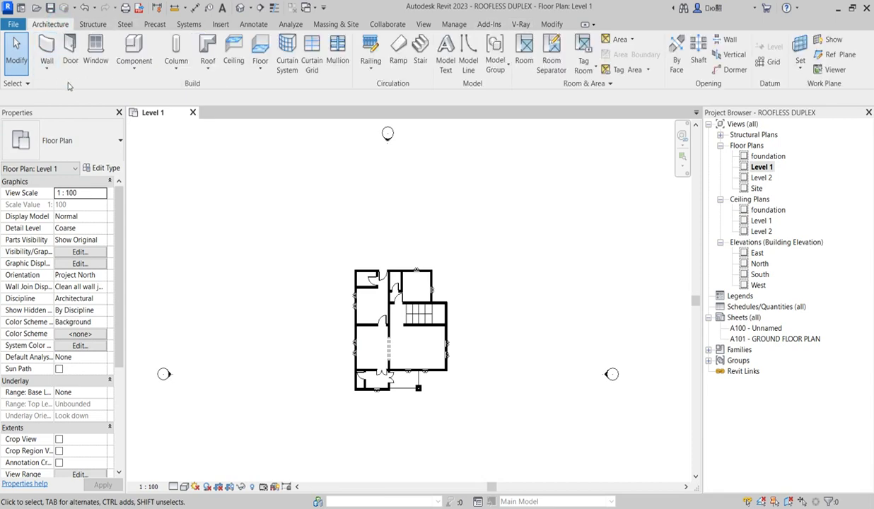
click(134, 49)
click(106, 140)
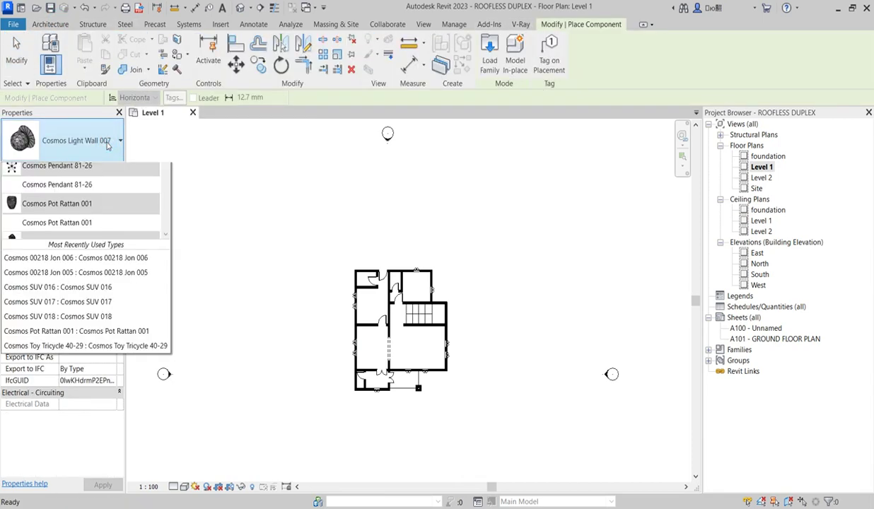
scroll(55, 296, down, 6)
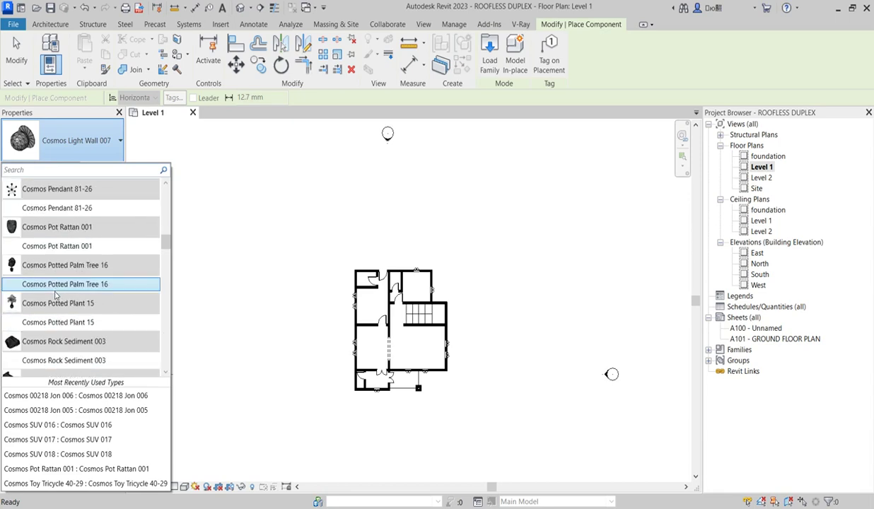
scroll(56, 296, up, 6)
scroll(56, 296, down, 12)
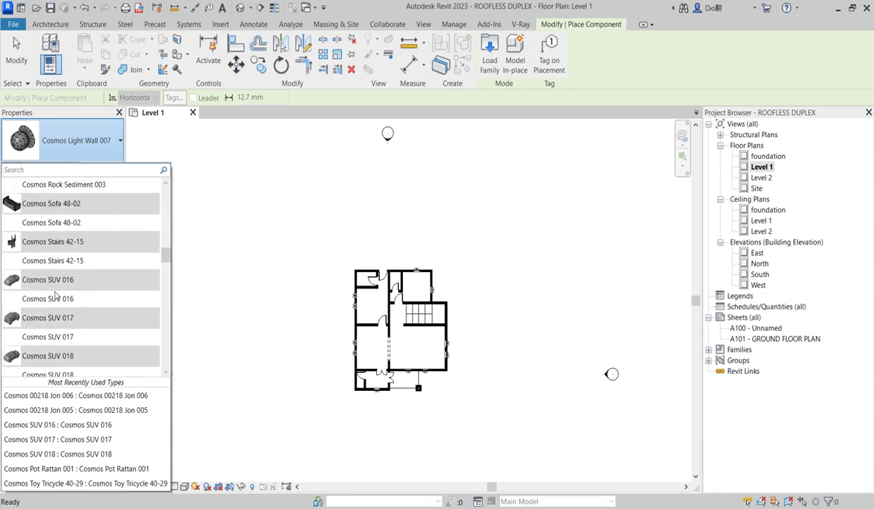
scroll(56, 296, up, 5)
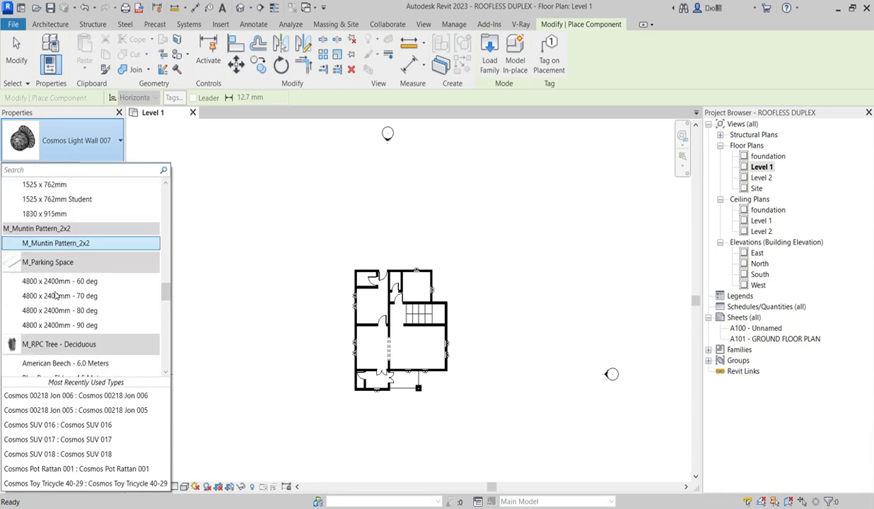
scroll(56, 295, down, 9)
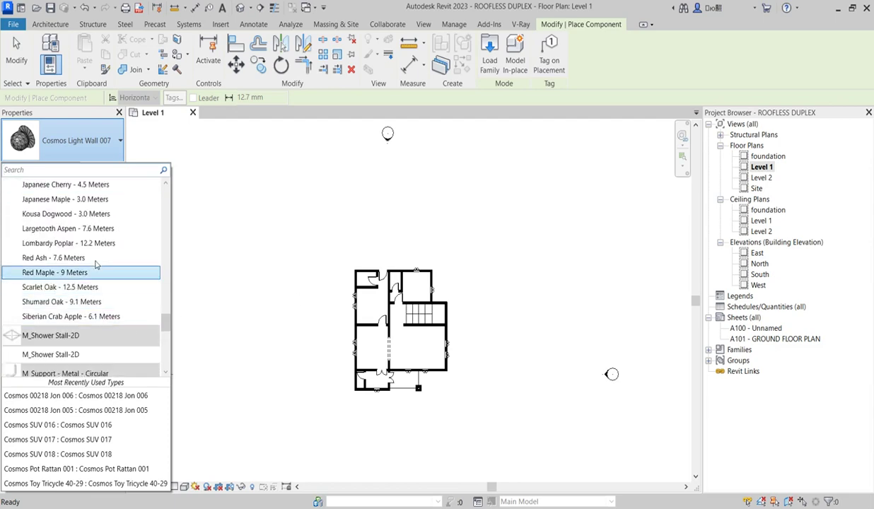
scroll(98, 272, up, 10)
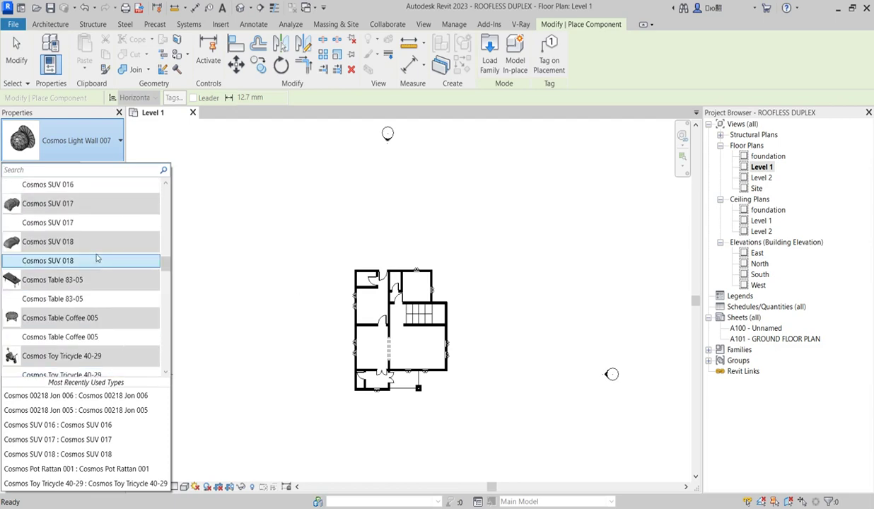
scroll(97, 259, up, 12)
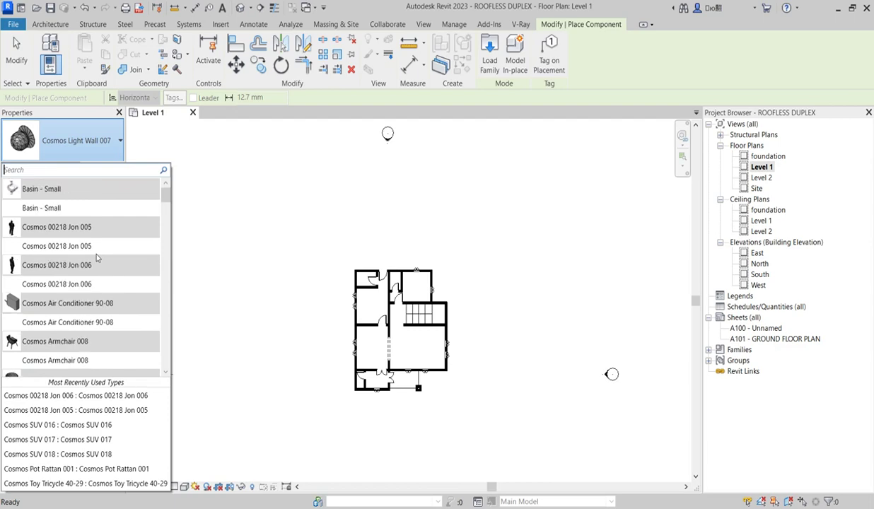
scroll(98, 259, down, 20)
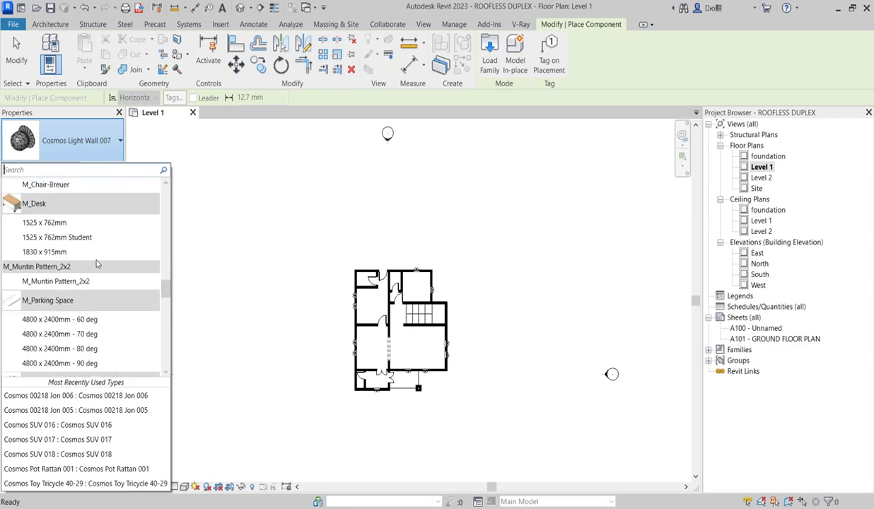
scroll(97, 263, down, 15)
scroll(98, 265, up, 3)
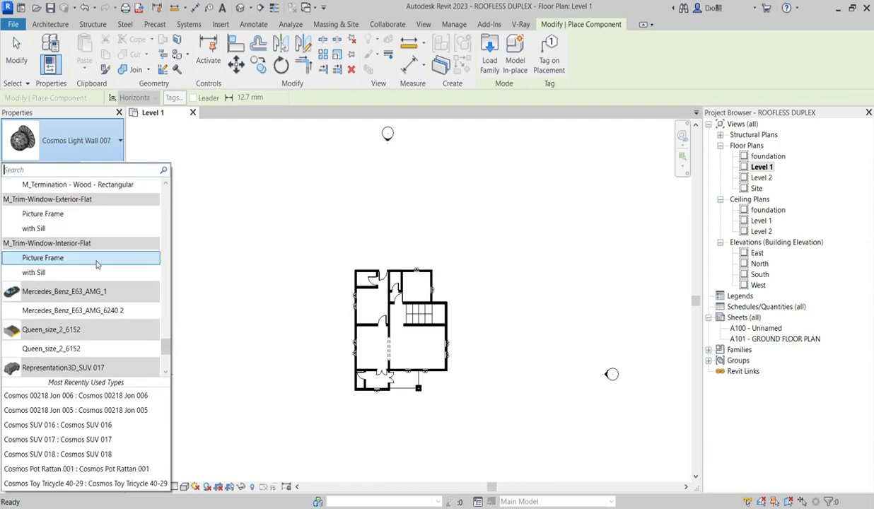
click(49, 348)
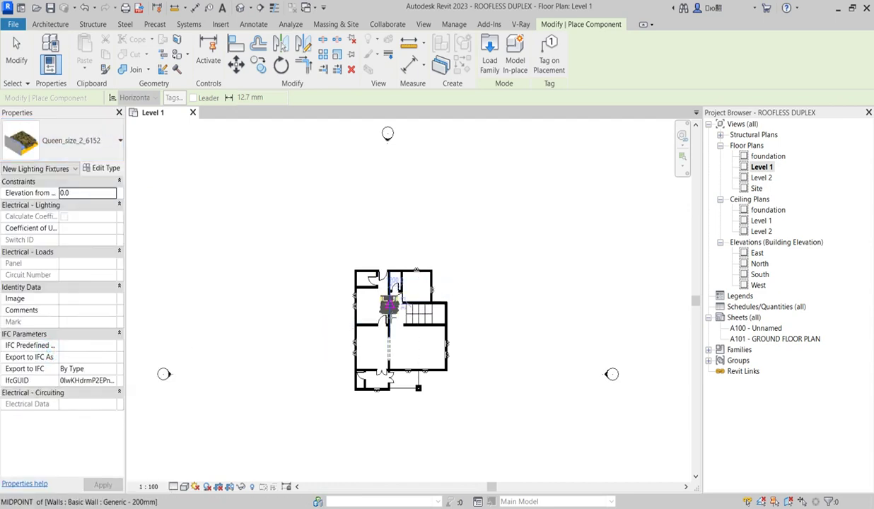
scroll(404, 282, up, 5)
scroll(435, 279, up, 2)
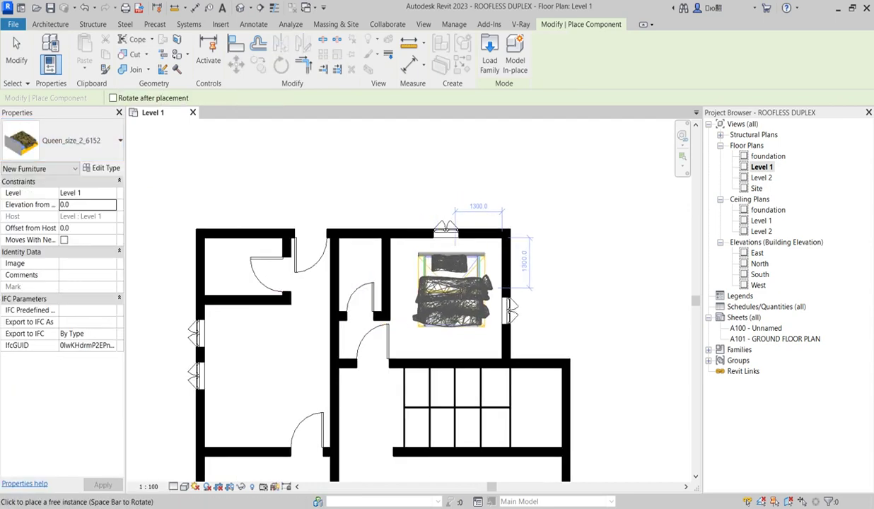
click(506, 289)
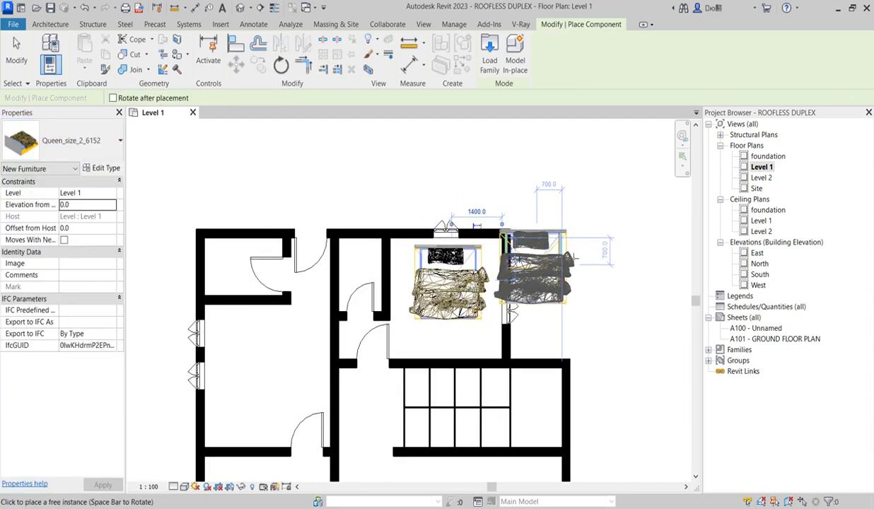
key(Escape)
scroll(530, 238, down, 2)
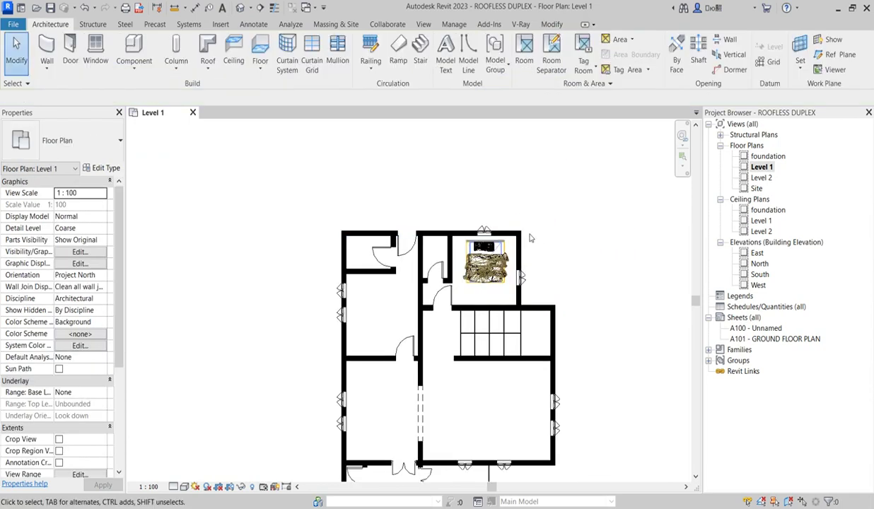
Step: Start an architectural floor on Level 1 and create boundary lines along the top, left and right exterior walls, including the step beside the stairs
click(260, 66)
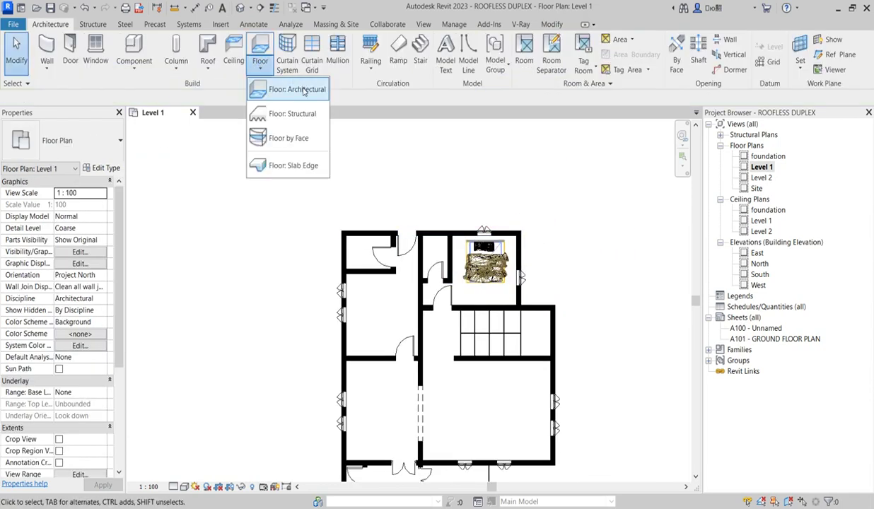
click(297, 89)
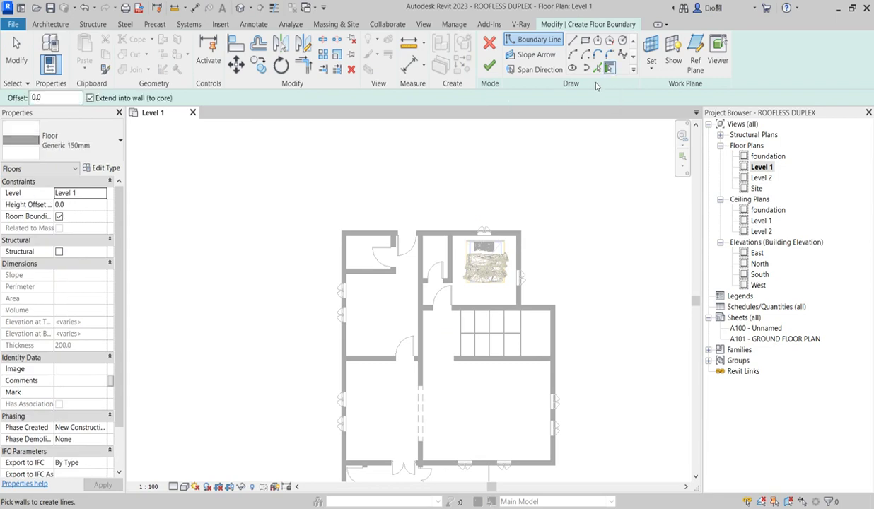
click(442, 230)
click(335, 359)
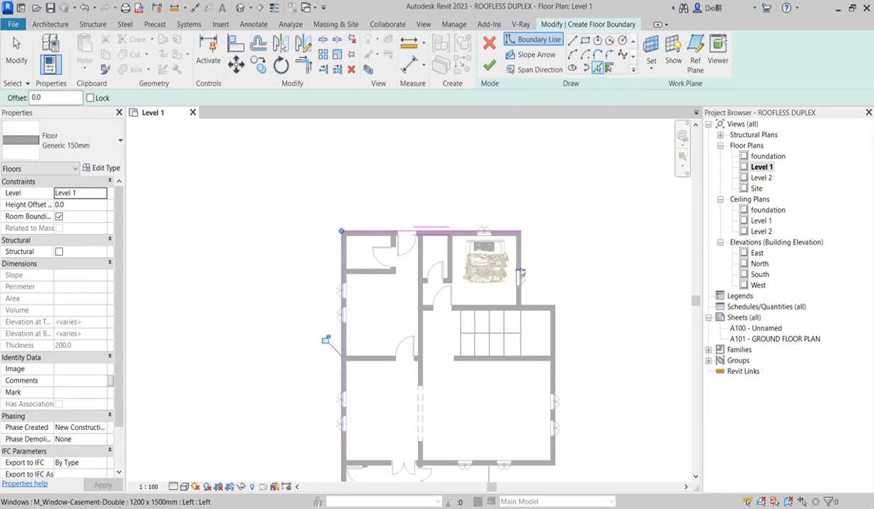
click(518, 279)
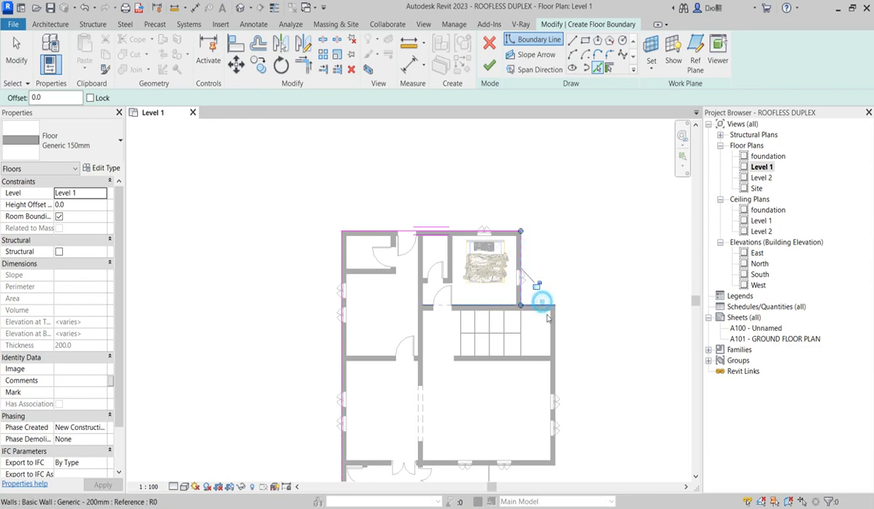
click(541, 304)
click(552, 326)
Step: Add floor boundary lines along the large lower-right room's bottom wall and the porch's two outer edges
scroll(558, 244, down, 3)
scroll(540, 354, up, 2)
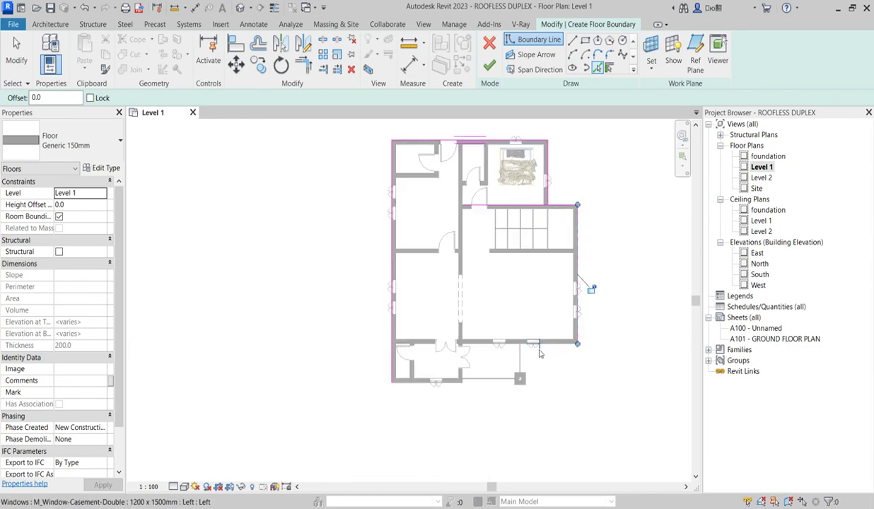
scroll(527, 357, up, 2)
click(521, 358)
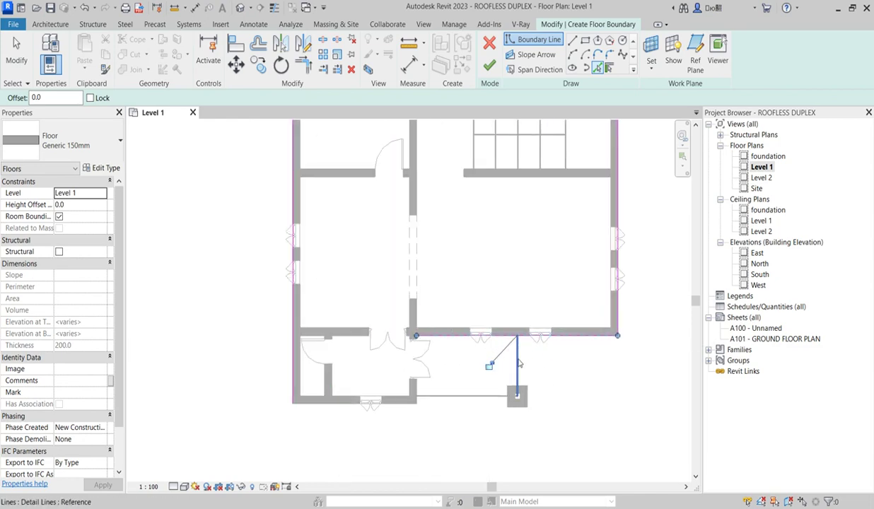
click(493, 397)
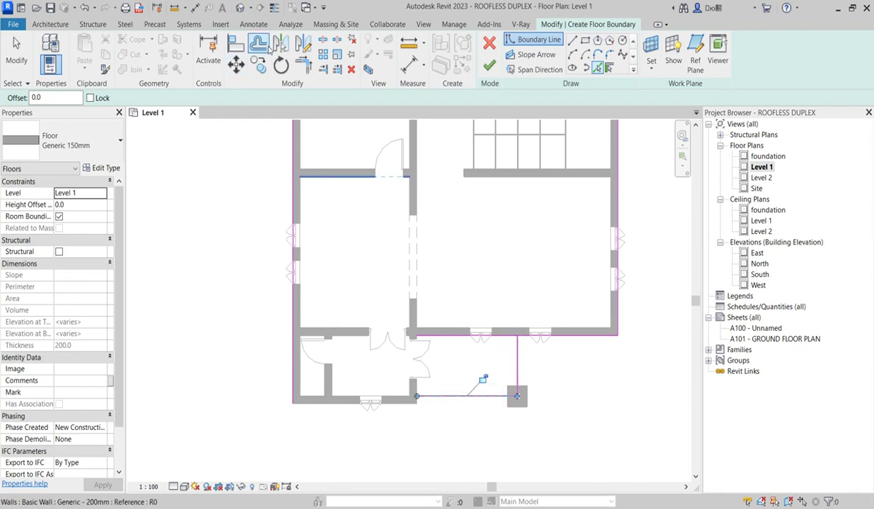
Step: Trim the floor boundary at the porch's junction with the bottom wall and extend the porch's lower edge to meet the left wall line
click(304, 65)
click(527, 334)
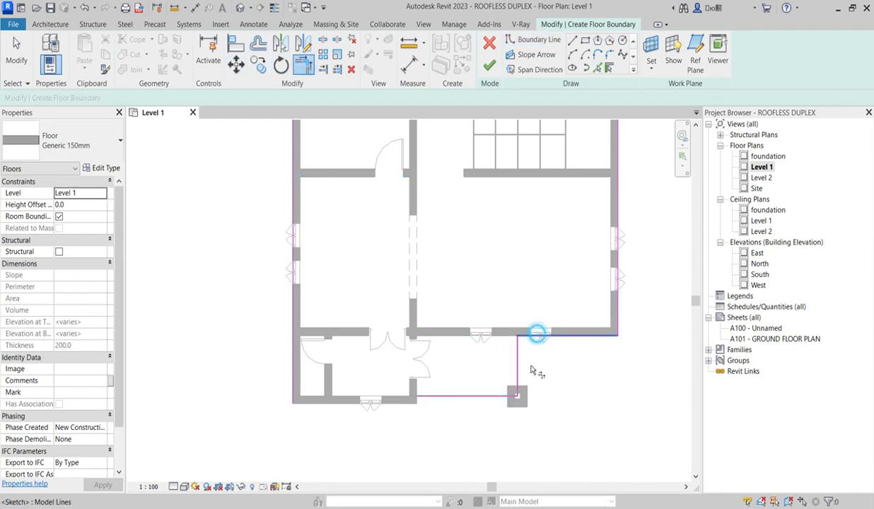
click(499, 403)
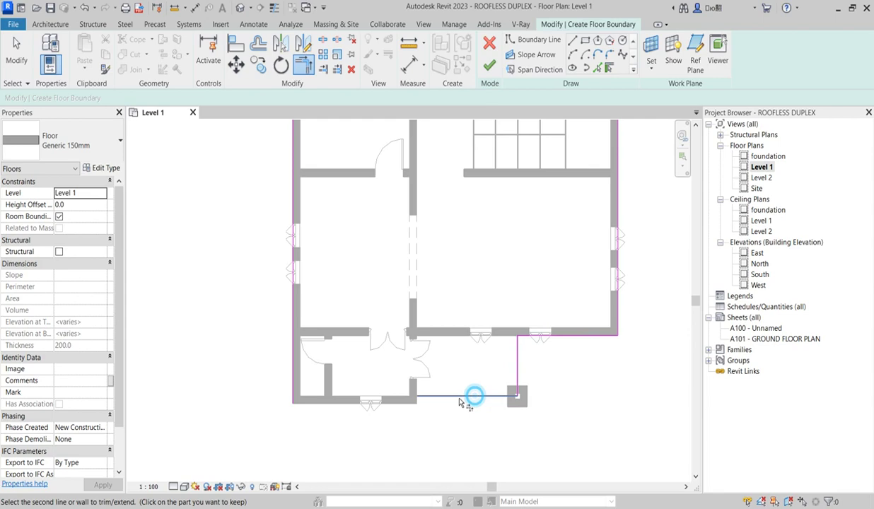
click(294, 384)
scroll(379, 417, down, 2)
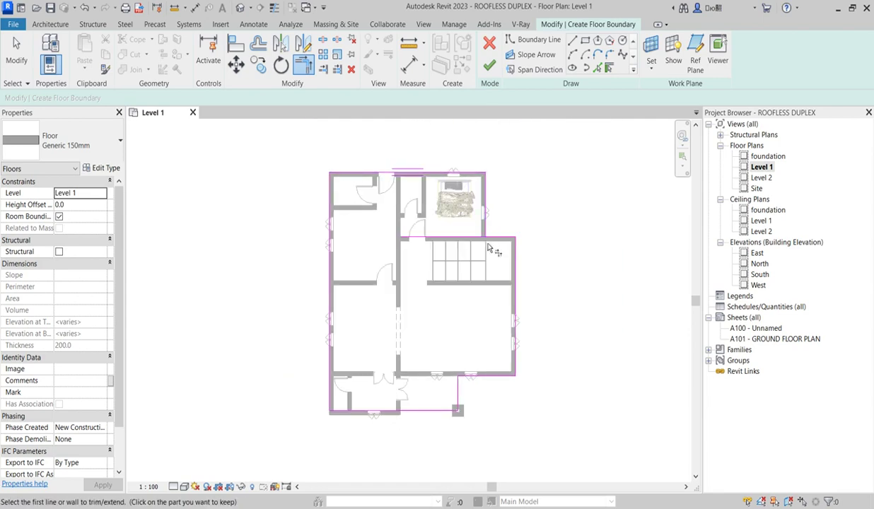
scroll(488, 229, up, 2)
scroll(386, 339, down, 2)
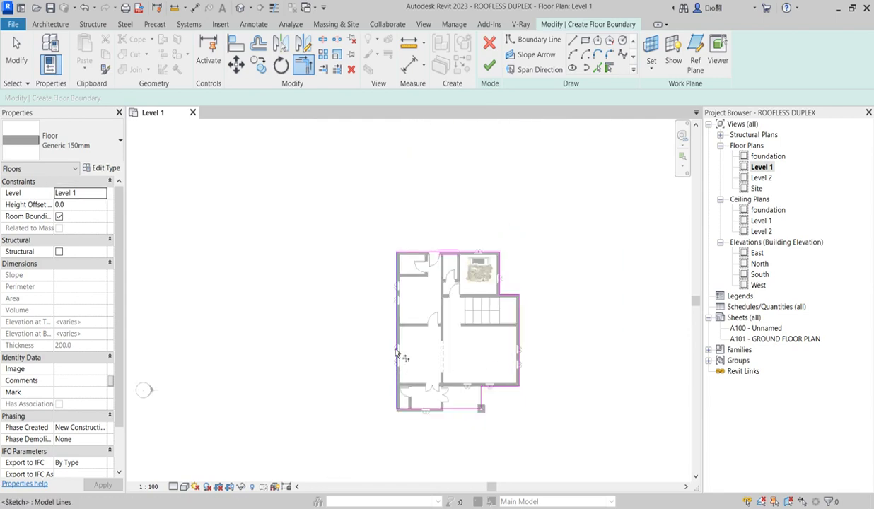
scroll(445, 417, up, 2)
key(Escape)
Step: Align the floor boundary's lowest line with the outer face of the entrance area's bottom wall and finish the Generic 150mm floor
scroll(356, 264, up, 2)
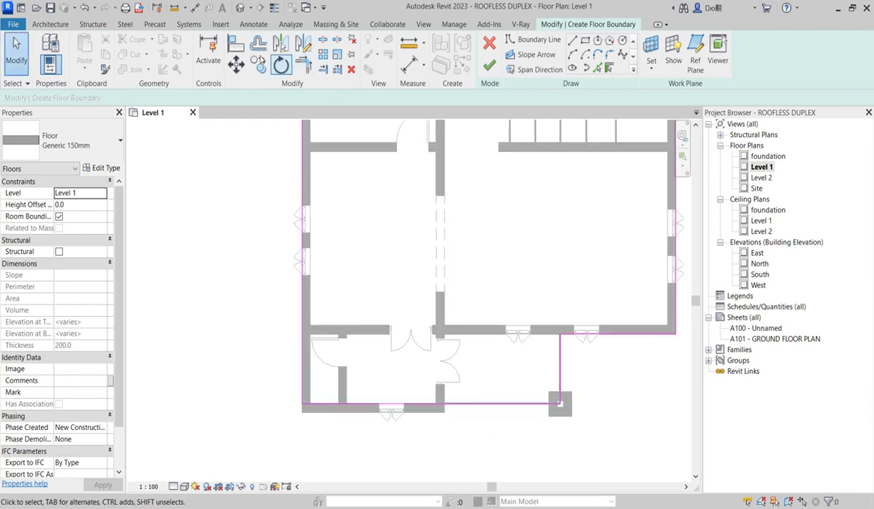
click(236, 47)
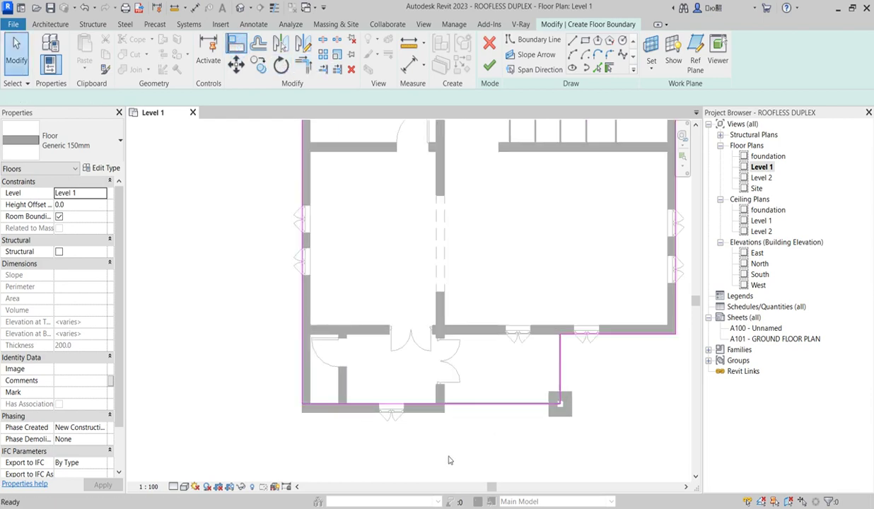
click(427, 419)
click(521, 405)
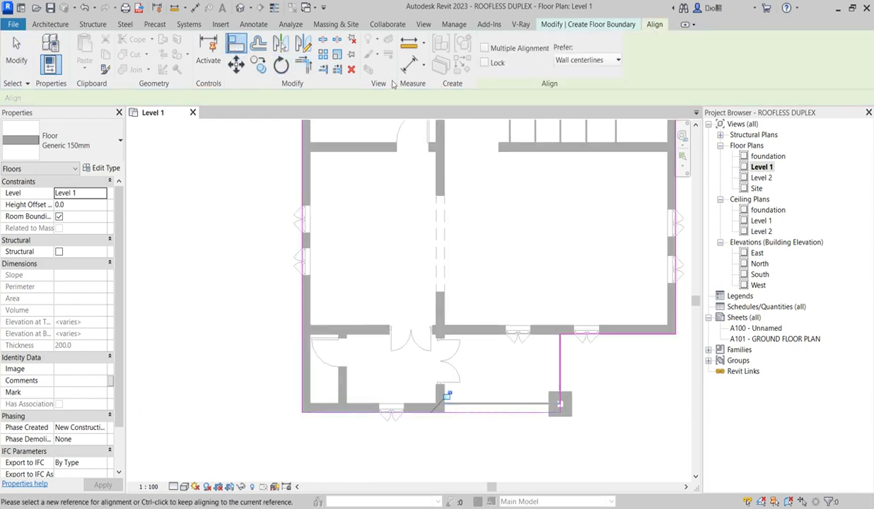
right_click(515, 324)
click(532, 326)
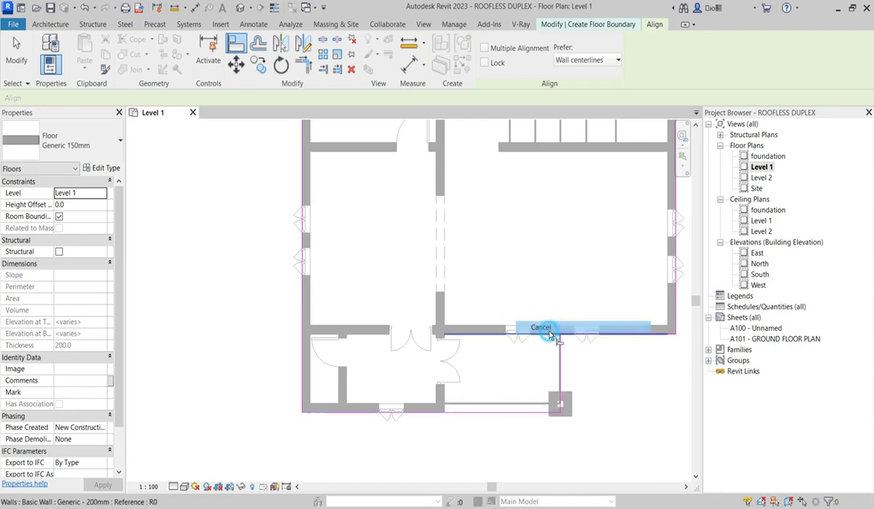
right_click(511, 206)
click(529, 212)
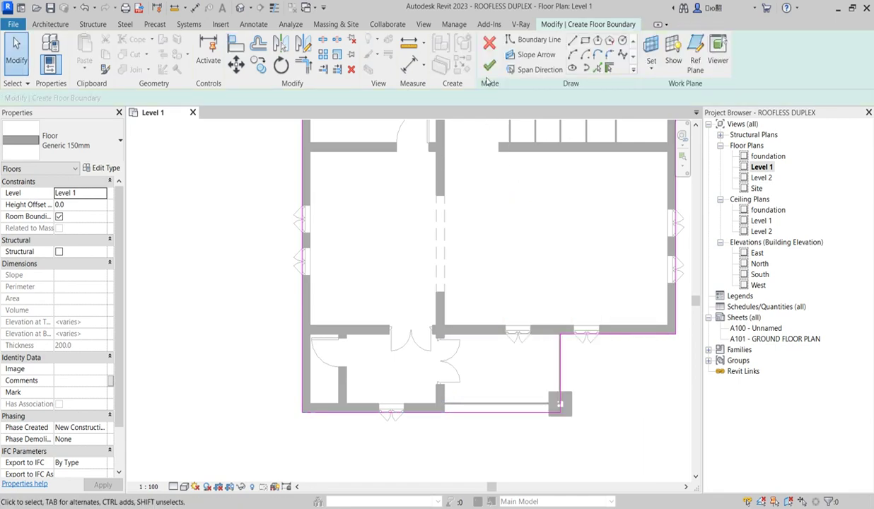
click(488, 66)
click(579, 390)
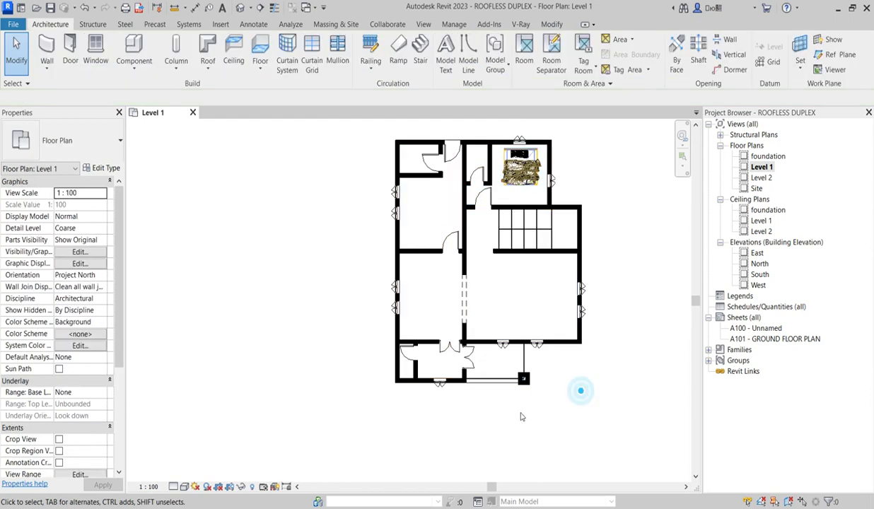
Step: Place a sectional_sofa_6482 component in the large lower-right room, about 2100 mm below the stair wall
scroll(497, 433, down, 5)
scroll(475, 371, up, 3)
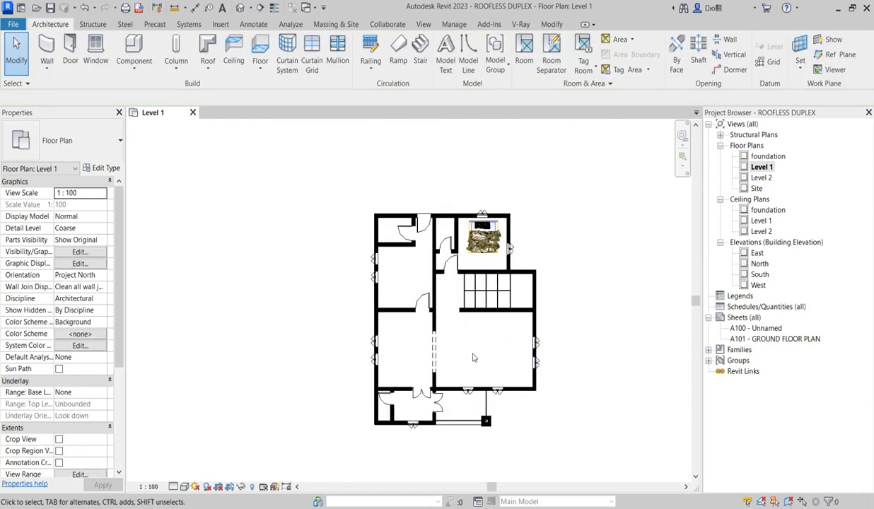
click(137, 44)
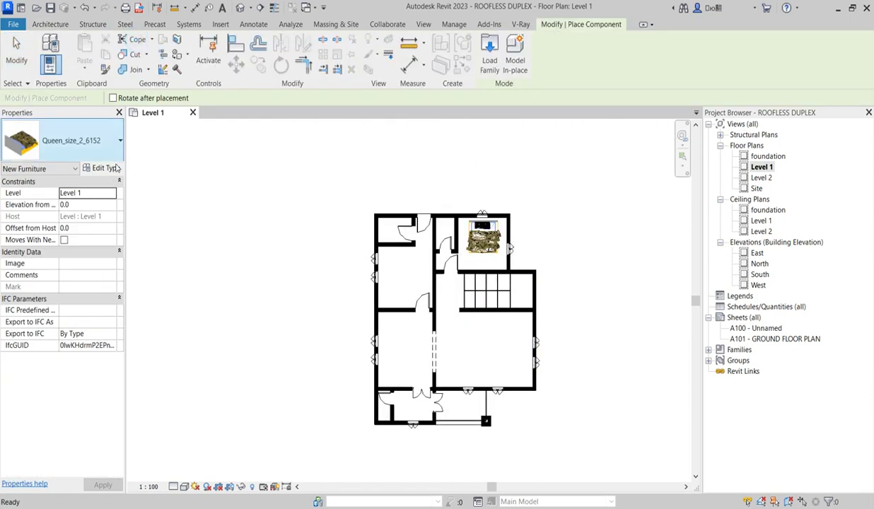
click(99, 145)
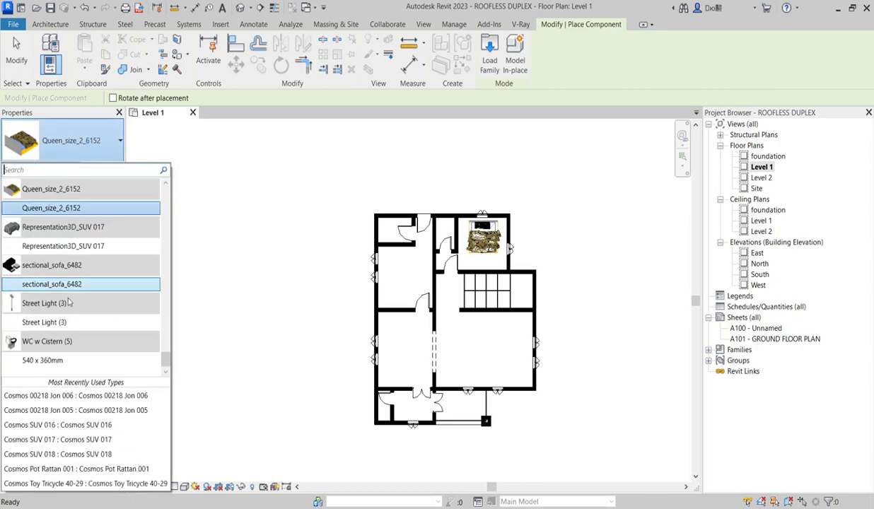
click(64, 285)
scroll(487, 341, up, 4)
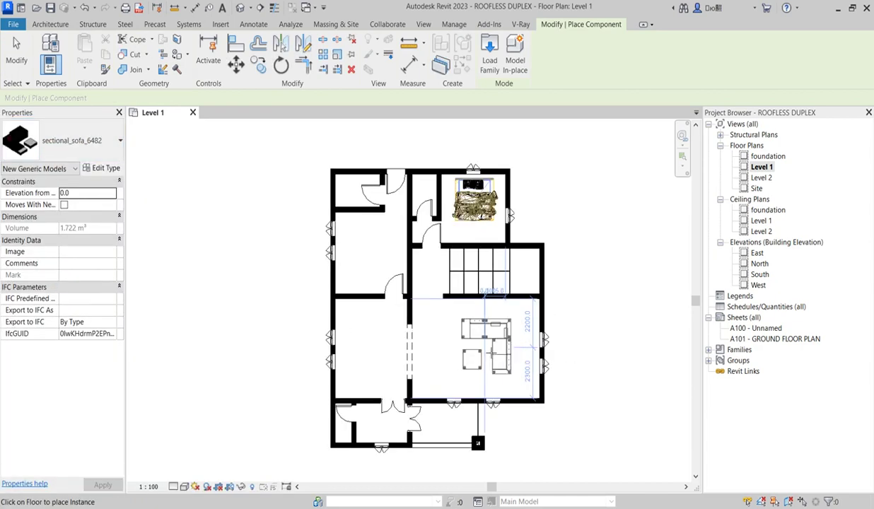
click(479, 344)
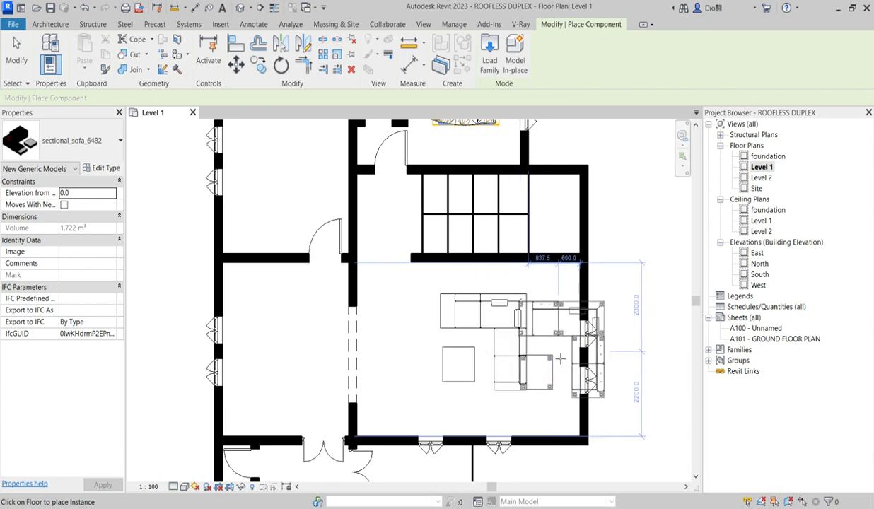
key(Escape)
key(Escape)
Step: Mirror the sectional sofa about a horizontal axis through its middle without keeping a copy
click(517, 349)
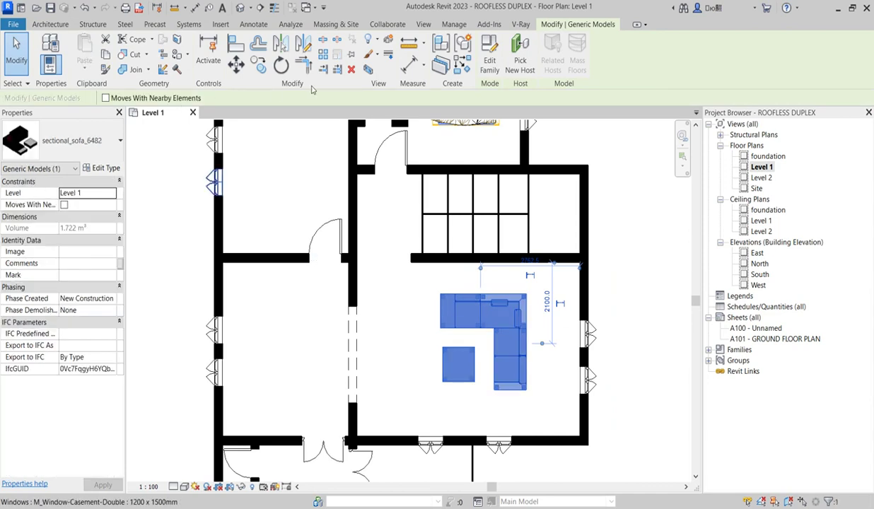
click(305, 48)
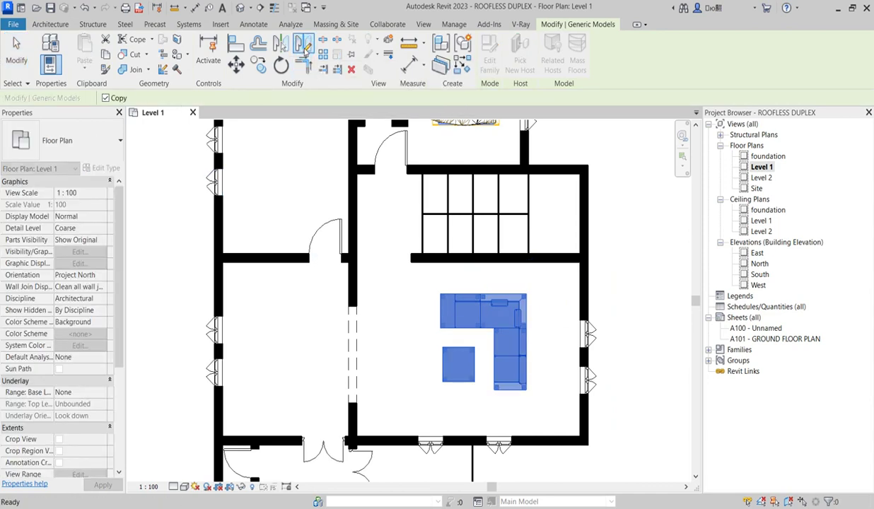
click(106, 98)
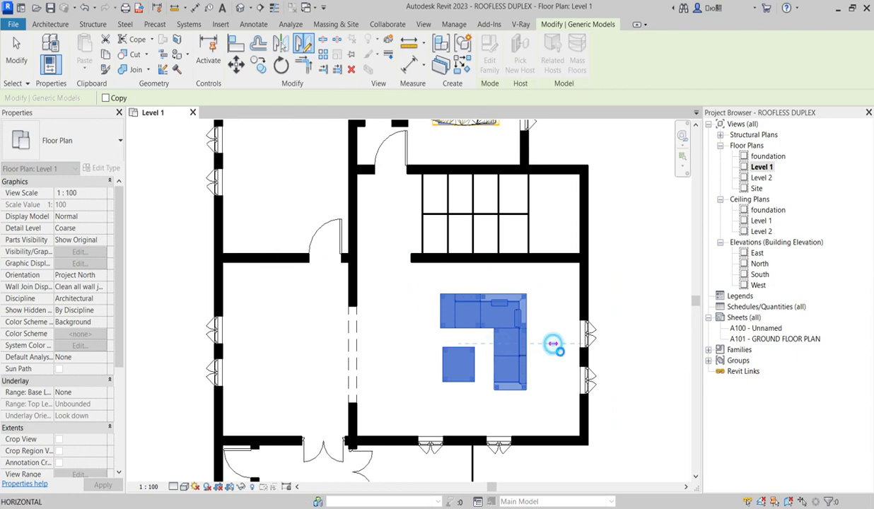
click(553, 344)
Step: Shift the sofa right and down to about 2580 mm from the right wall and 2340 mm below the stair wall
scroll(462, 291, up, 2)
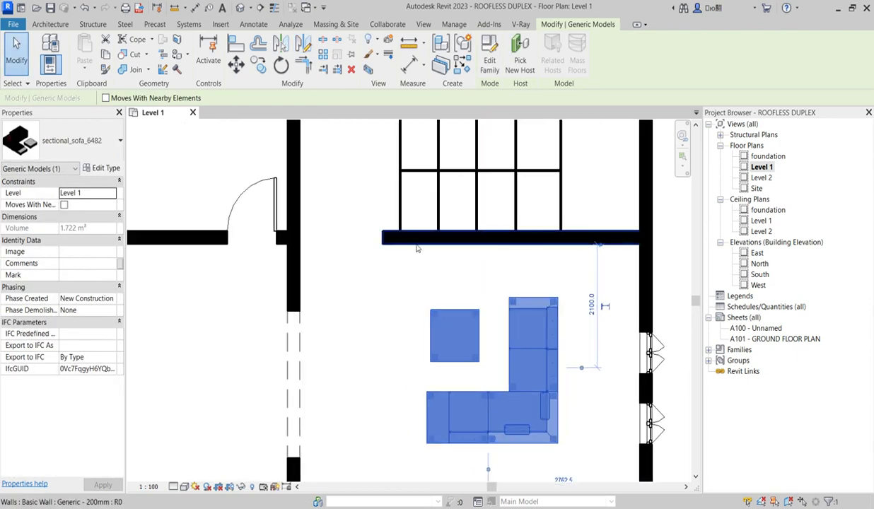
scroll(480, 283, down, 1)
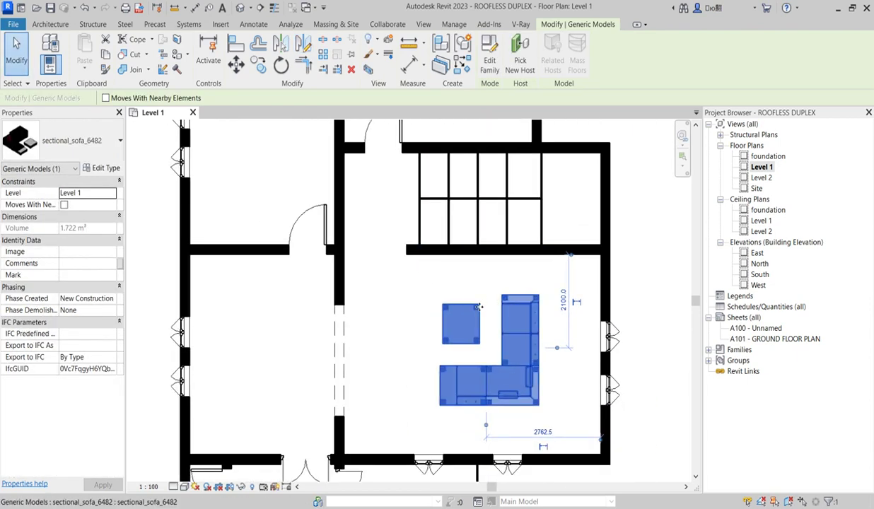
drag(493, 358, 500, 358)
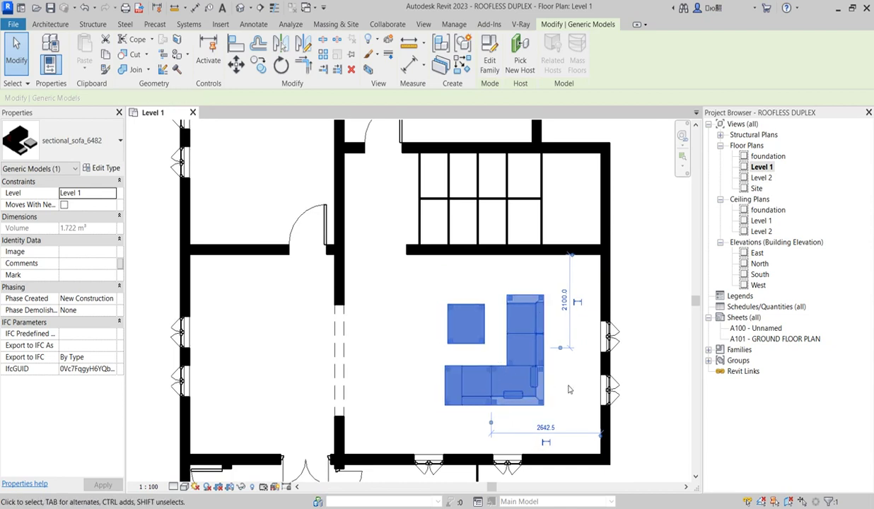
key(Down)
key(Down)
key(Down)
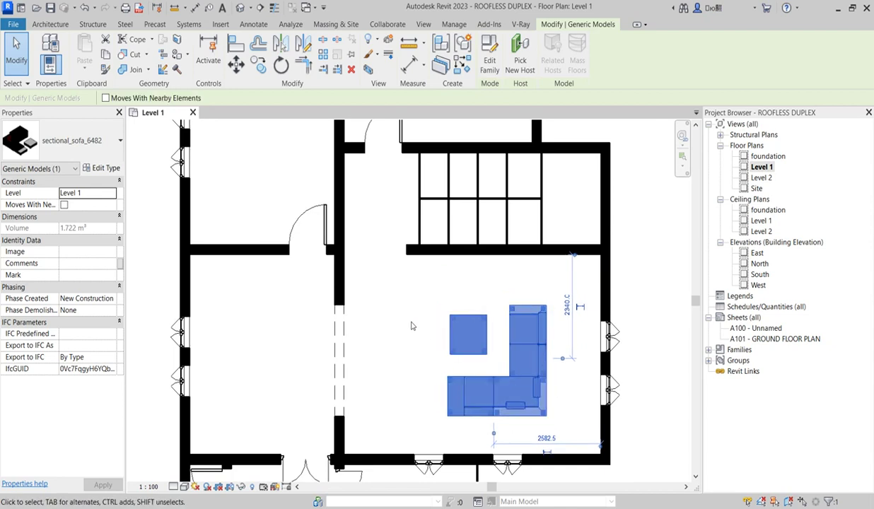
click(408, 320)
scroll(452, 294, down, 2)
scroll(439, 296, up, 1)
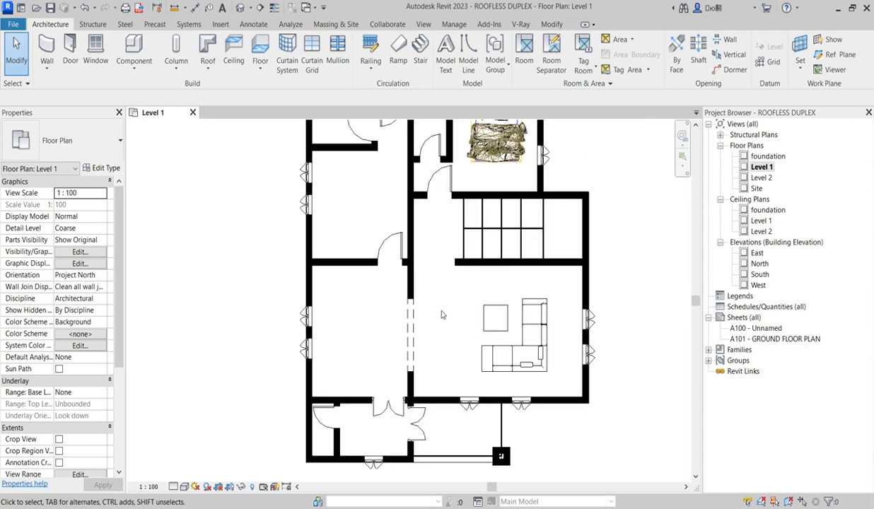
scroll(374, 318, down, 2)
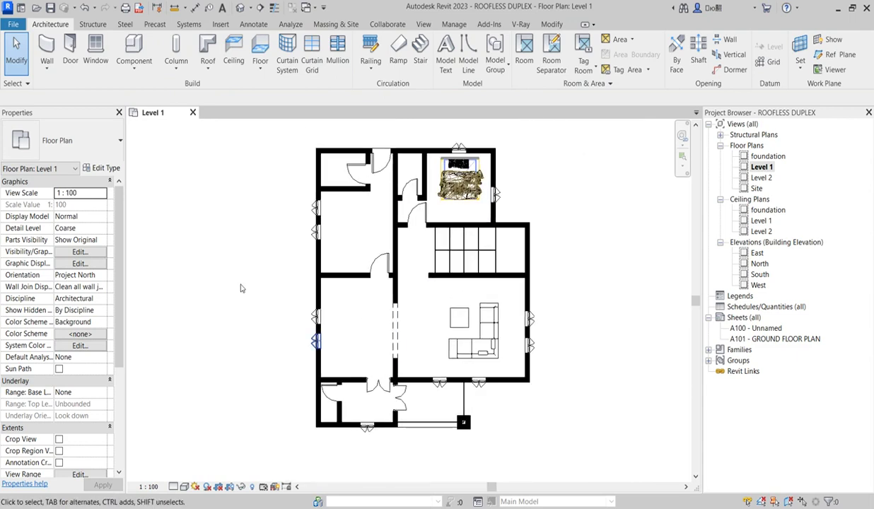
click(95, 48)
key(Escape)
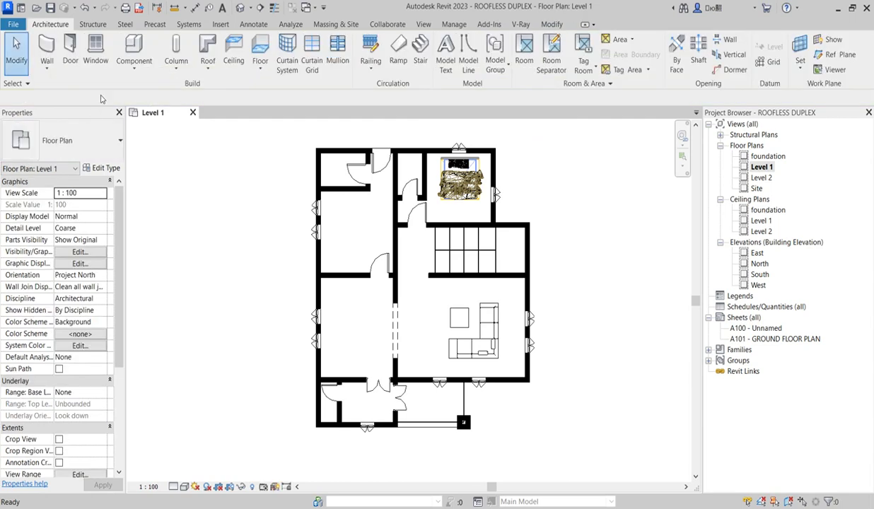
Step: Place an M_Table-Dining Round w Chairs, 0915mm Diameter, in the room left of the living room, about 1700 mm from the dividing wall
click(131, 51)
click(108, 140)
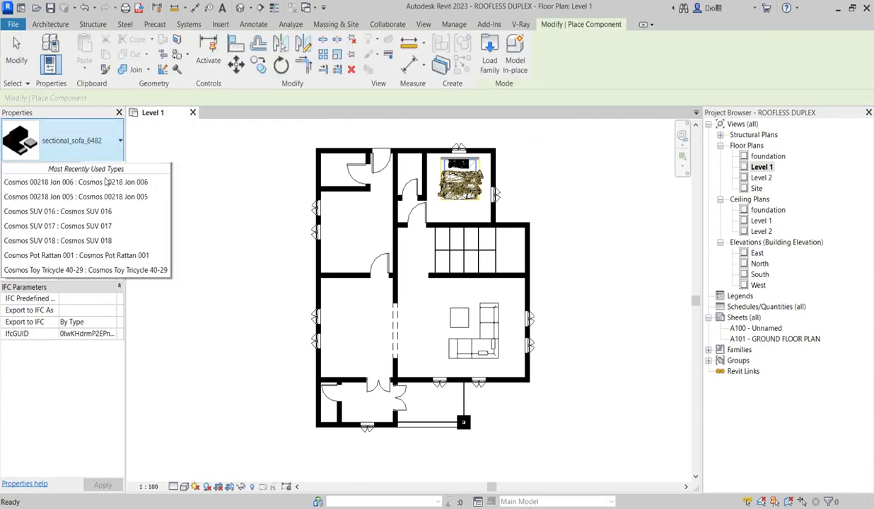
scroll(70, 276, up, 6)
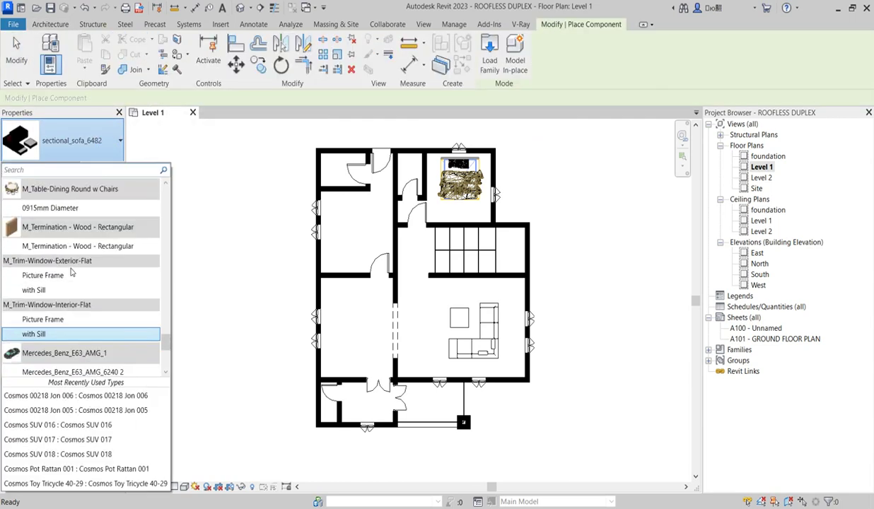
scroll(71, 276, down, 4)
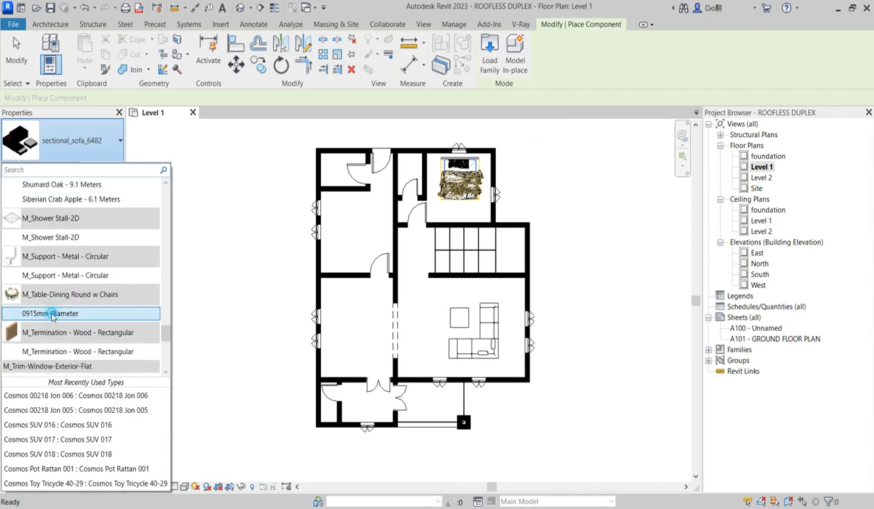
click(46, 309)
scroll(367, 283, up, 1)
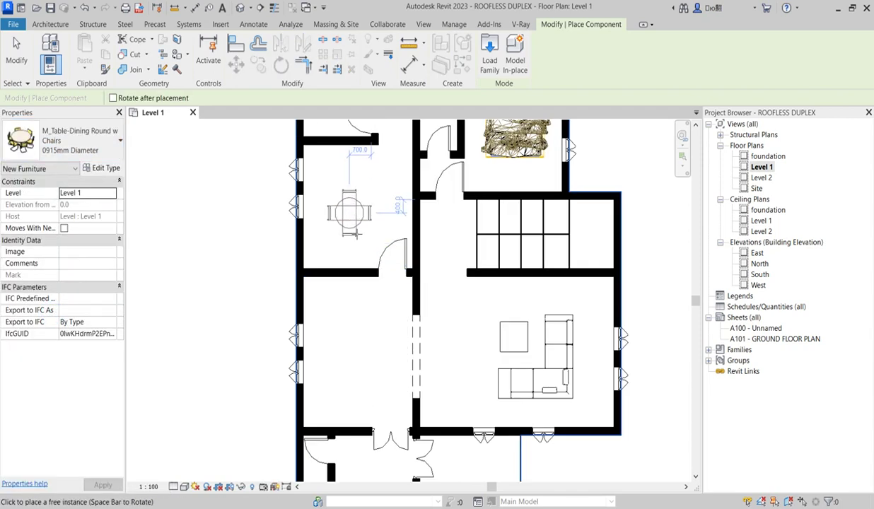
scroll(357, 269, down, 1)
scroll(357, 311, up, 2)
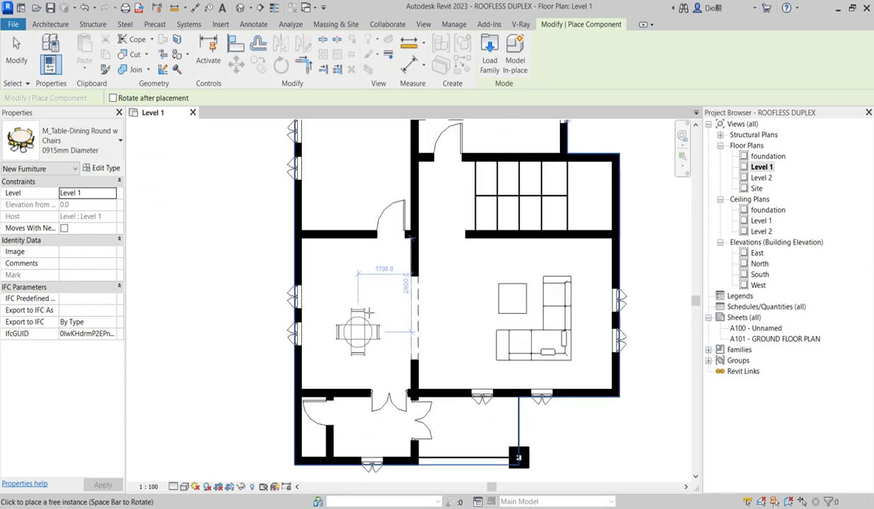
click(358, 315)
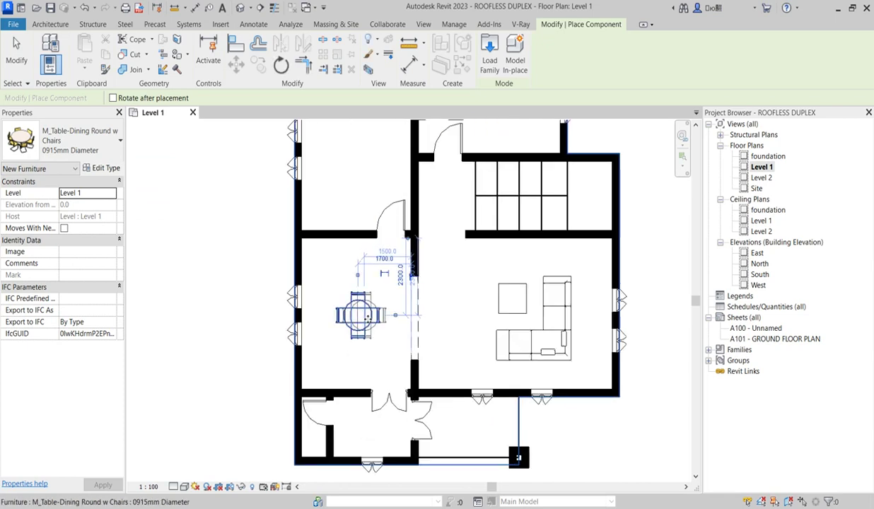
key(Escape)
key(Escape)
scroll(405, 343, down, 2)
scroll(405, 343, down, 2)
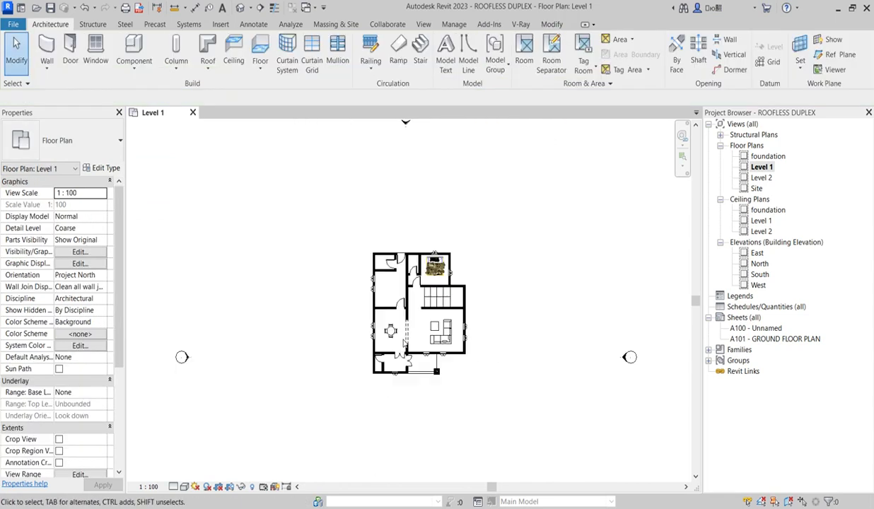
scroll(389, 276, up, 4)
scroll(388, 252, down, 3)
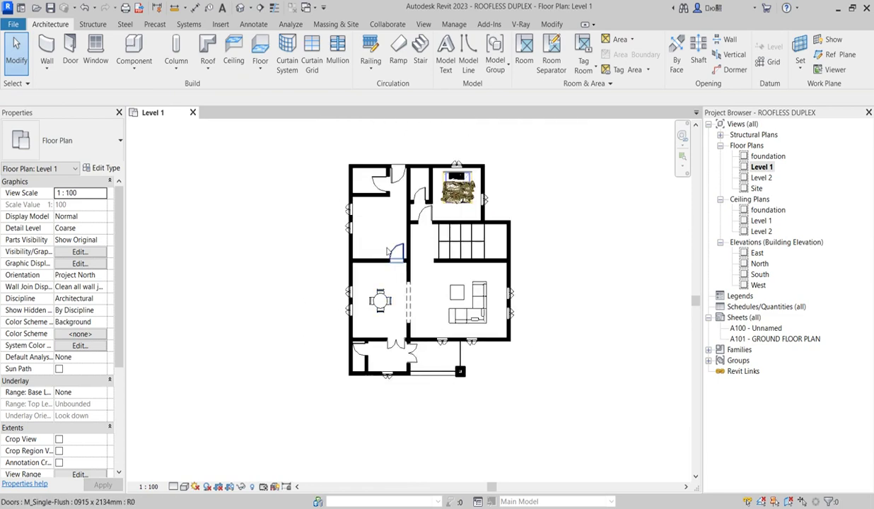
scroll(388, 252, up, 2)
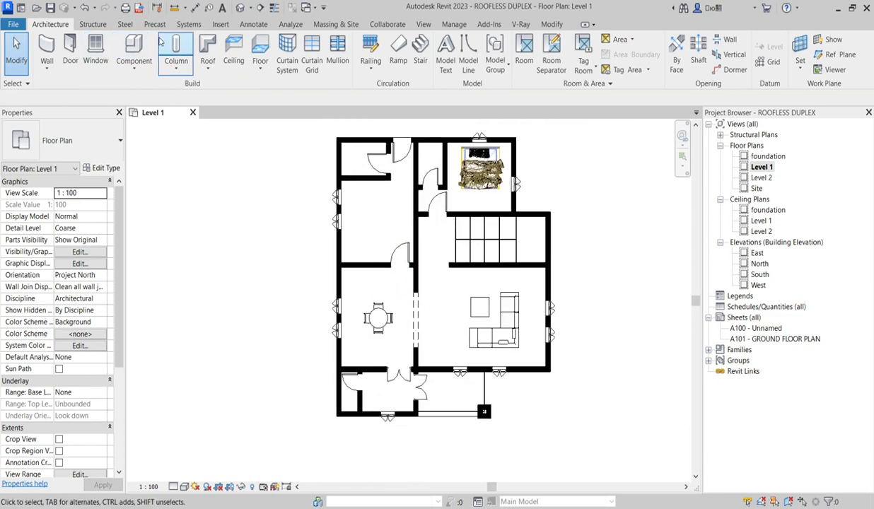
click(133, 49)
click(106, 145)
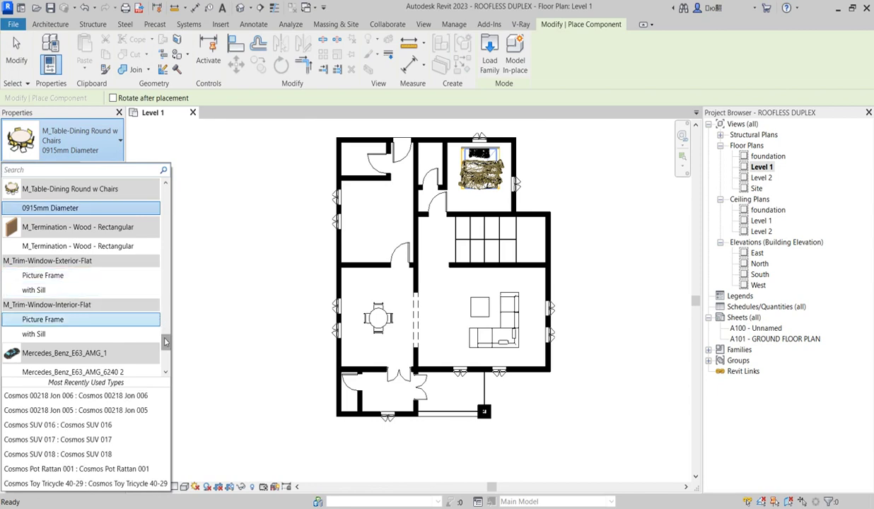
drag(165, 342, 163, 184)
click(235, 313)
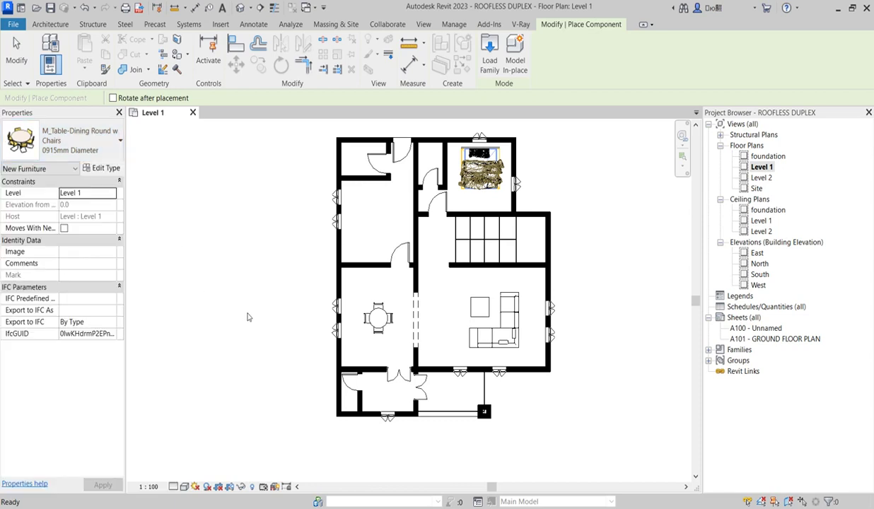
key(Escape)
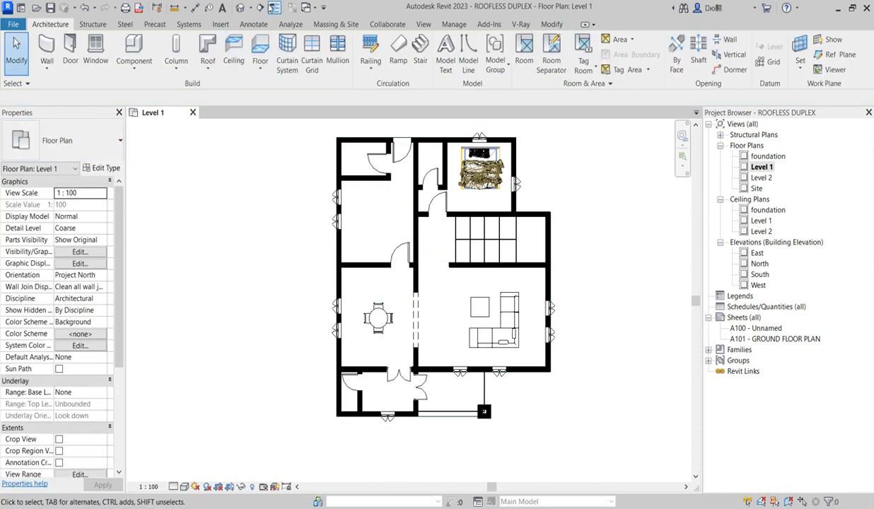
Step: Draw a C-shaped counter outline with <Demolished> detail lines in the room above the dining area, with 1600 mm arms, ending at the upper and lower walls
click(255, 25)
click(257, 41)
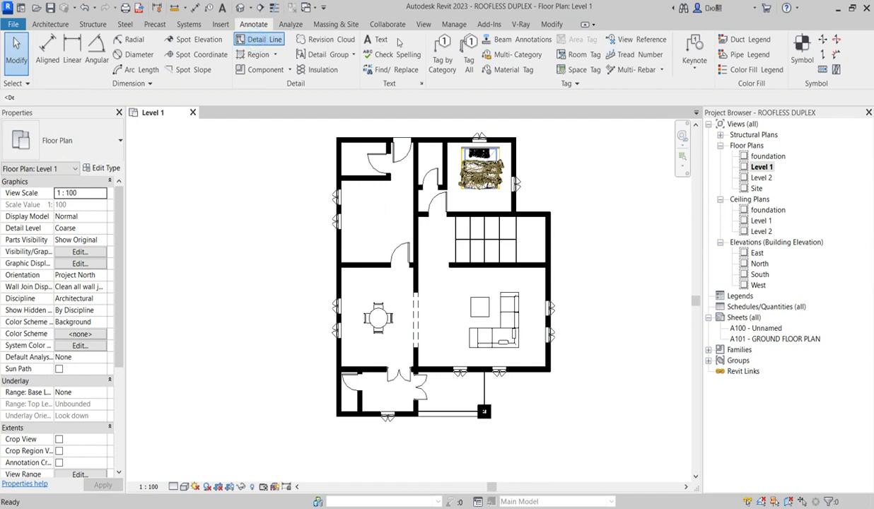
scroll(368, 189, up, 5)
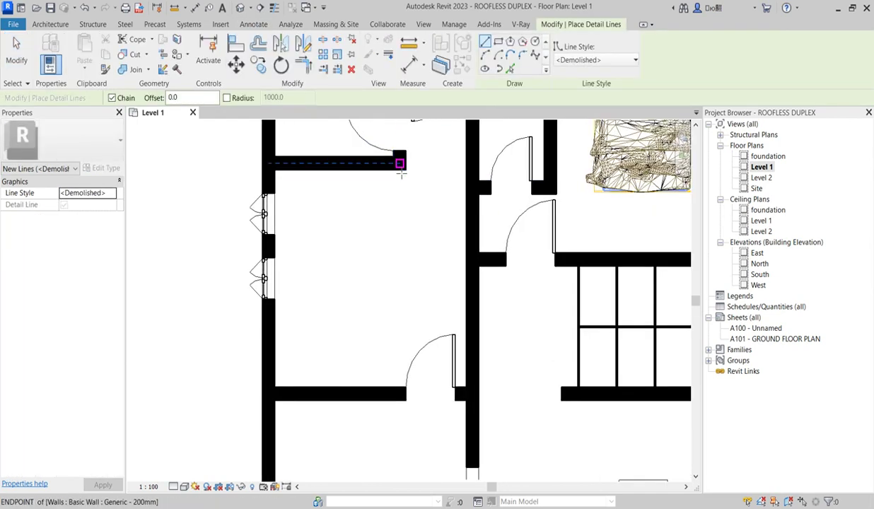
click(393, 170)
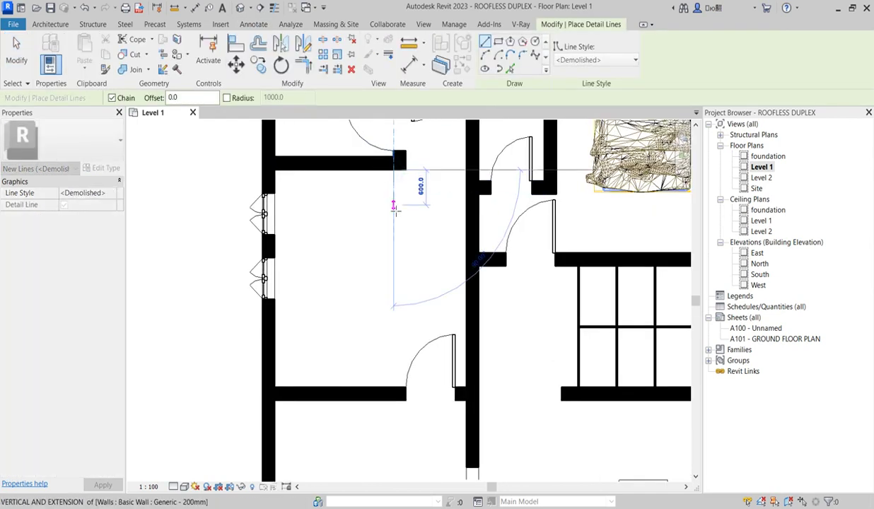
click(394, 206)
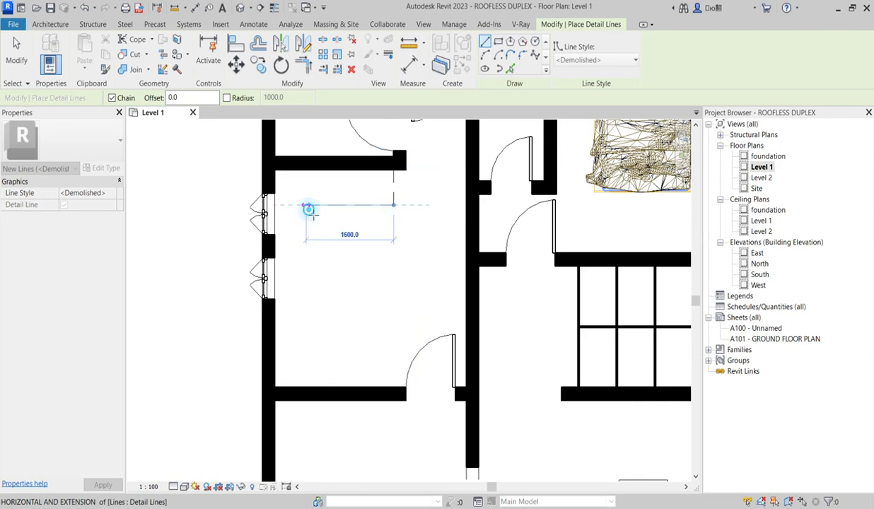
click(306, 205)
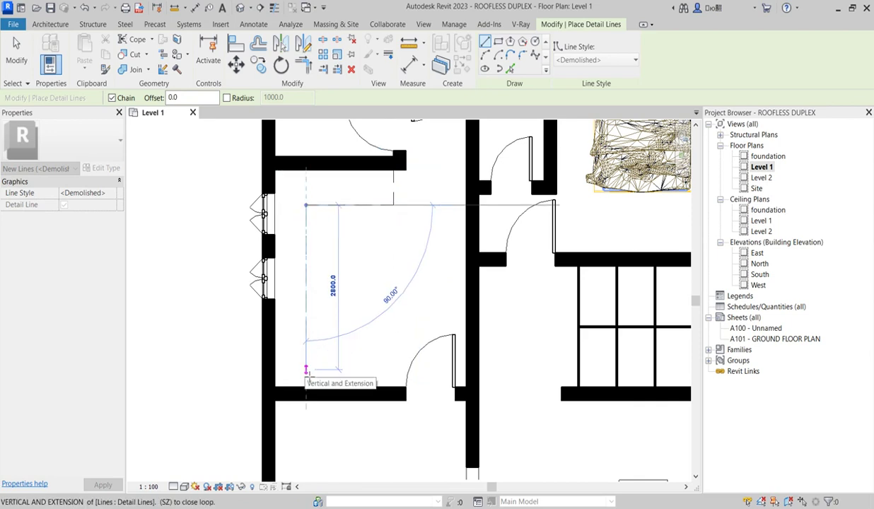
click(305, 364)
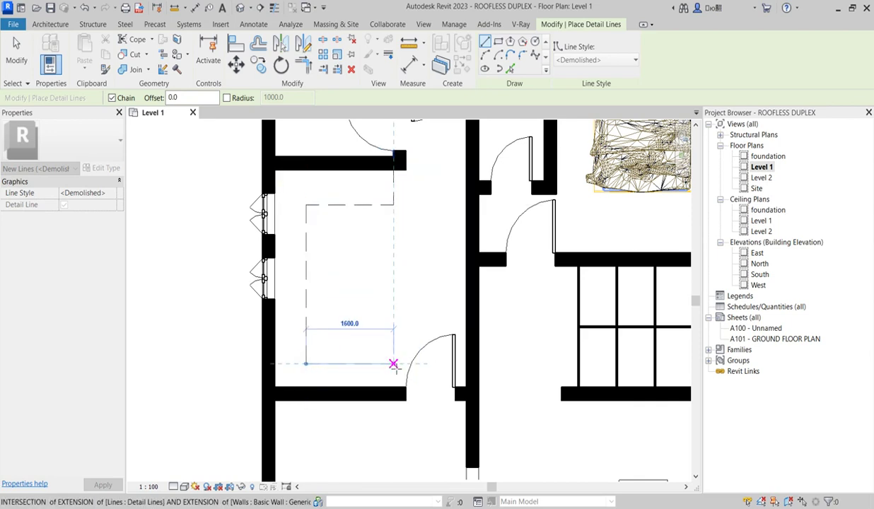
click(393, 364)
click(394, 386)
key(Escape)
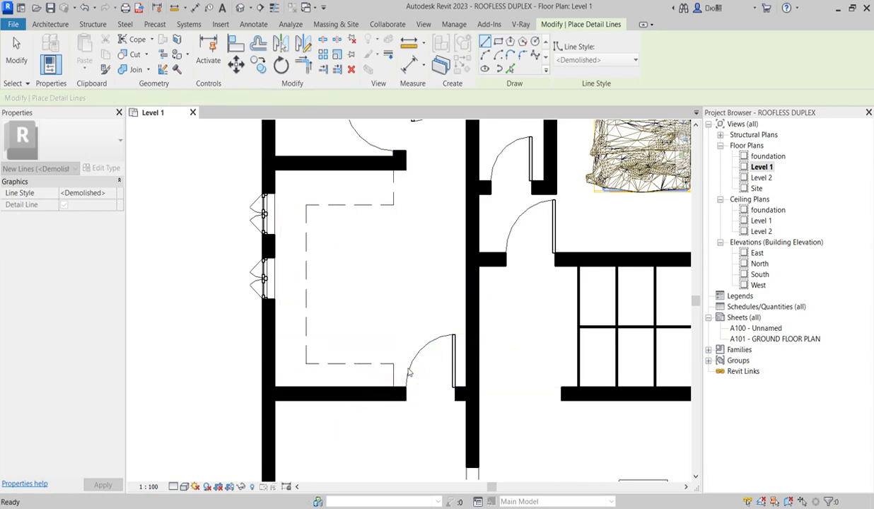
key(Escape)
Step: Change the five detail lines of the C-shaped kitchen counter outline to the <Thin Lines> line style
scroll(397, 371, up, 2)
drag(399, 372, 366, 302)
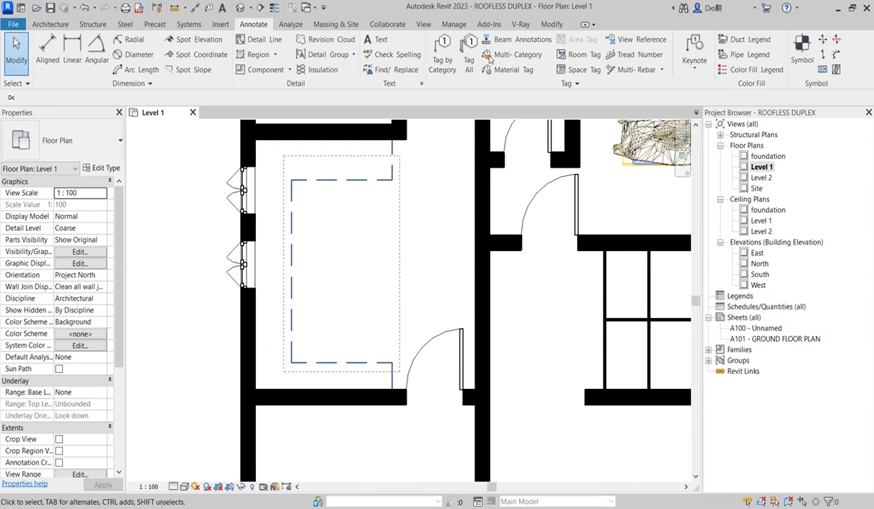
drag(283, 156, 283, 157)
click(541, 61)
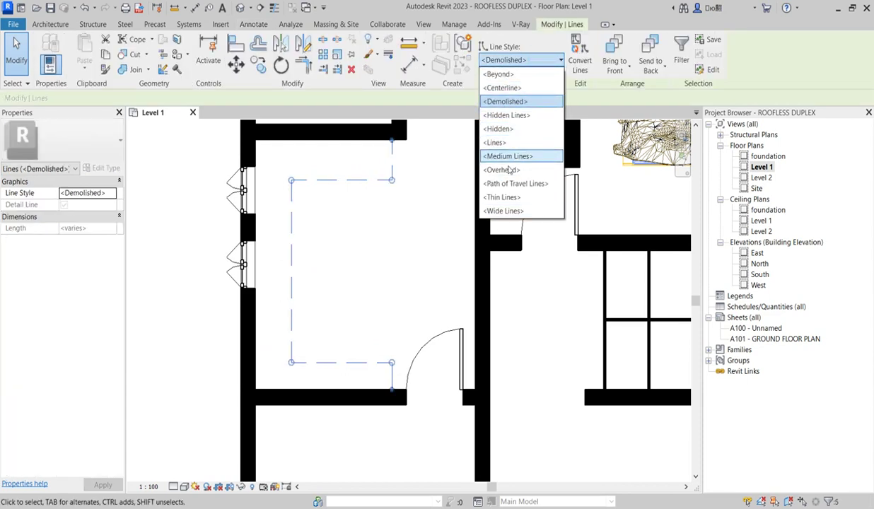
click(513, 198)
click(337, 246)
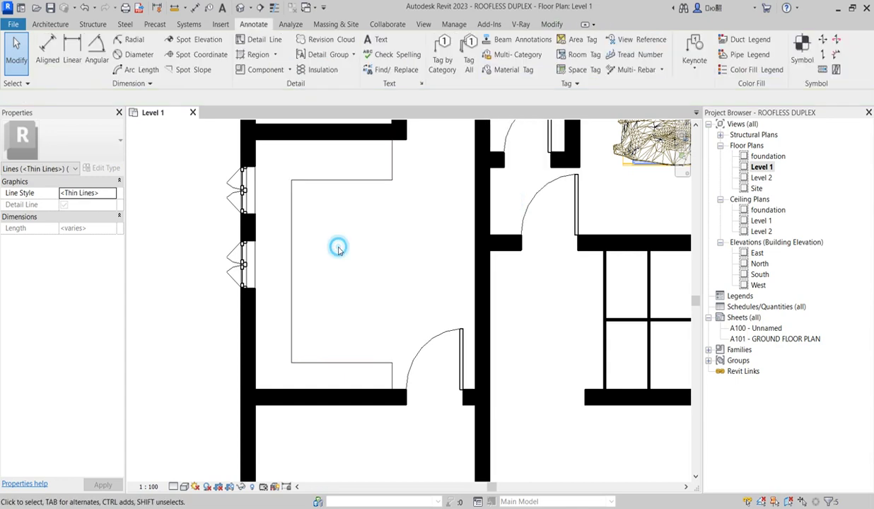
Step: Examine the furnished Level 1 plan, checking the bed, kitchen counter, dining set, living room sofa and front entrance area
scroll(342, 250, down, 4)
scroll(431, 316, up, 2)
scroll(389, 374, down, 2)
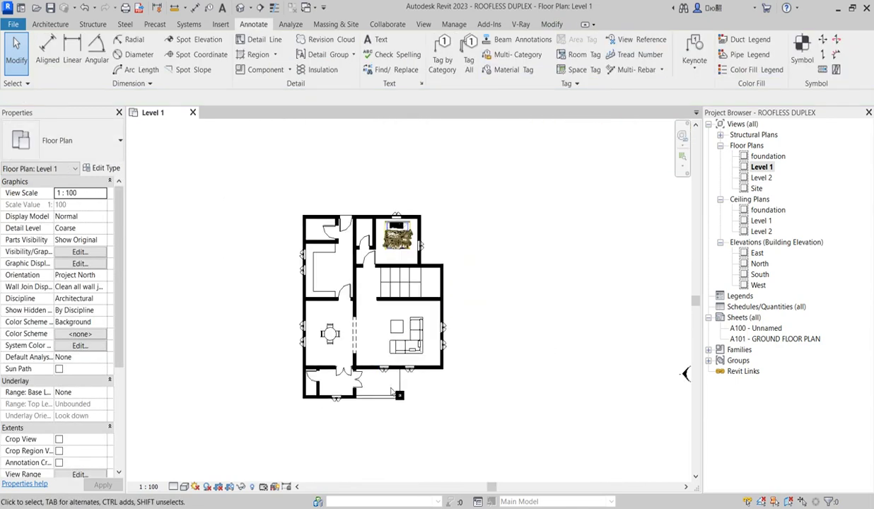
scroll(390, 419, up, 2)
scroll(391, 396, down, 2)
scroll(444, 242, up, 1)
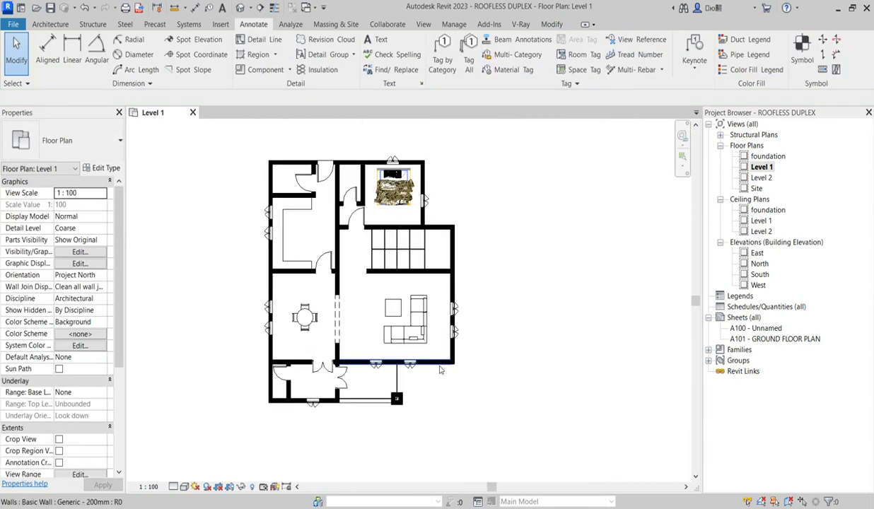
scroll(444, 243, up, 1)
scroll(415, 259, down, 2)
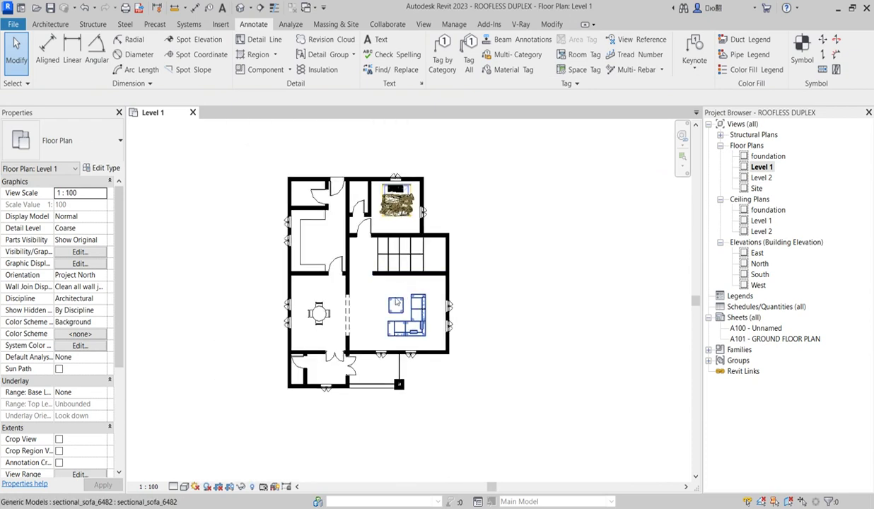
scroll(280, 234, up, 1)
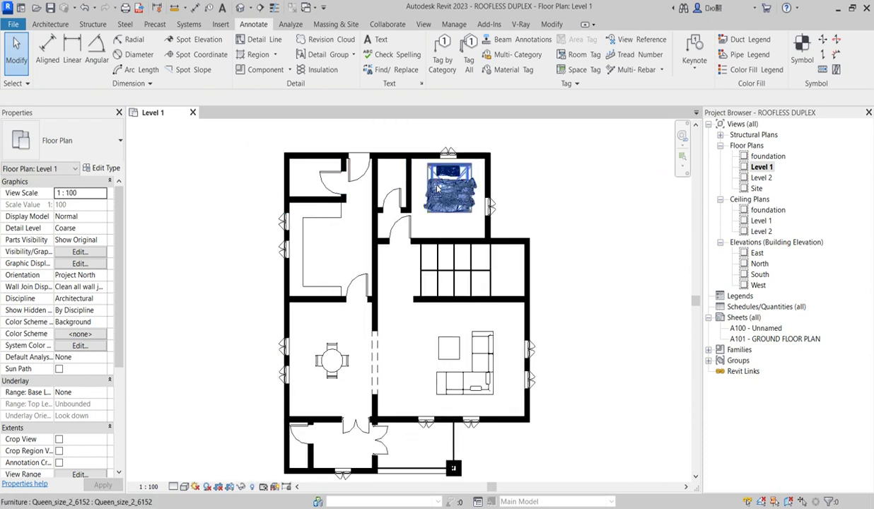
scroll(474, 269, down, 2)
scroll(478, 321, up, 2)
scroll(420, 381, down, 1)
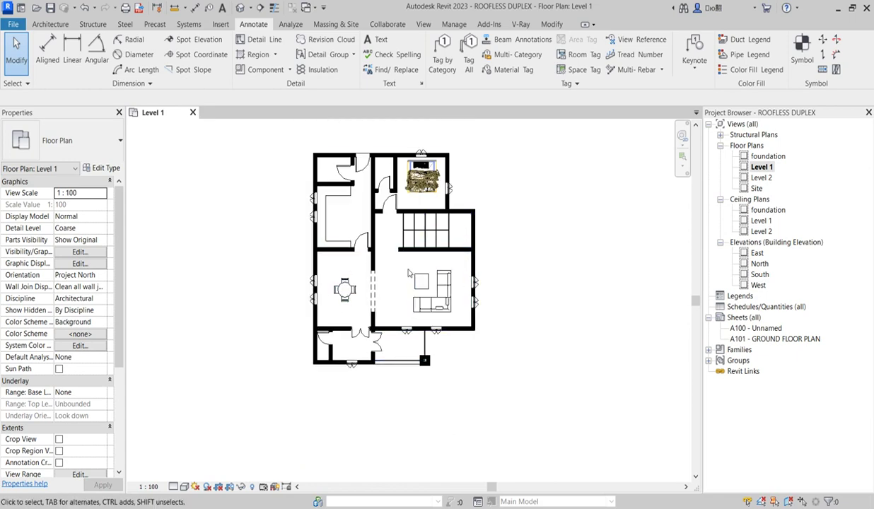
scroll(376, 296, up, 2)
scroll(467, 353, down, 3)
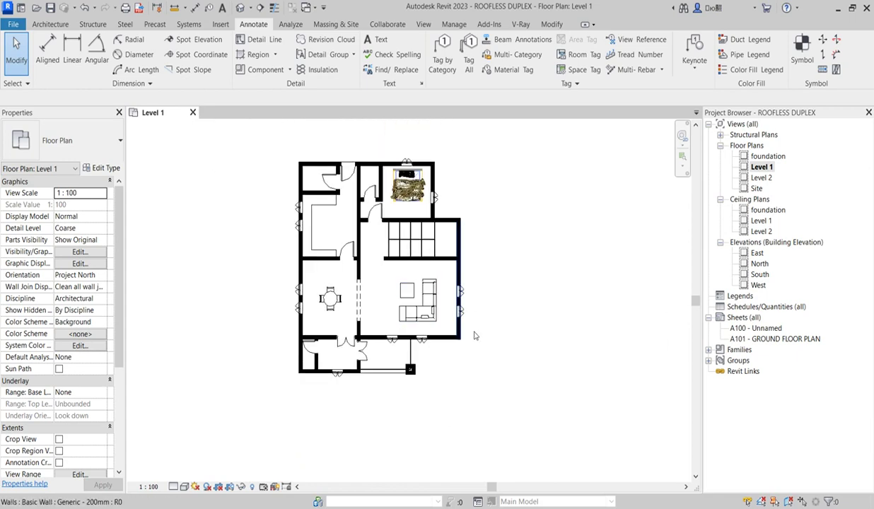
scroll(470, 362, up, 1)
scroll(462, 354, up, 1)
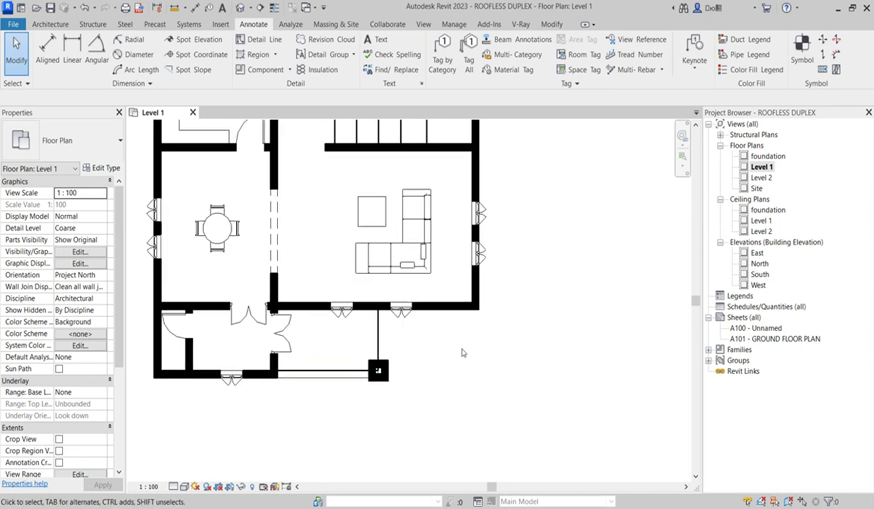
scroll(470, 367, down, 2)
scroll(291, 165, up, 2)
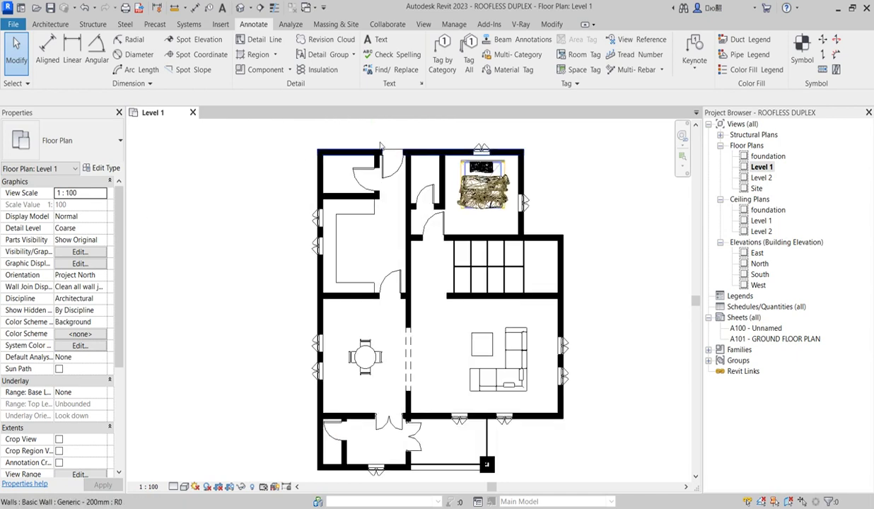
scroll(285, 207, down, 3)
scroll(260, 174, up, 1)
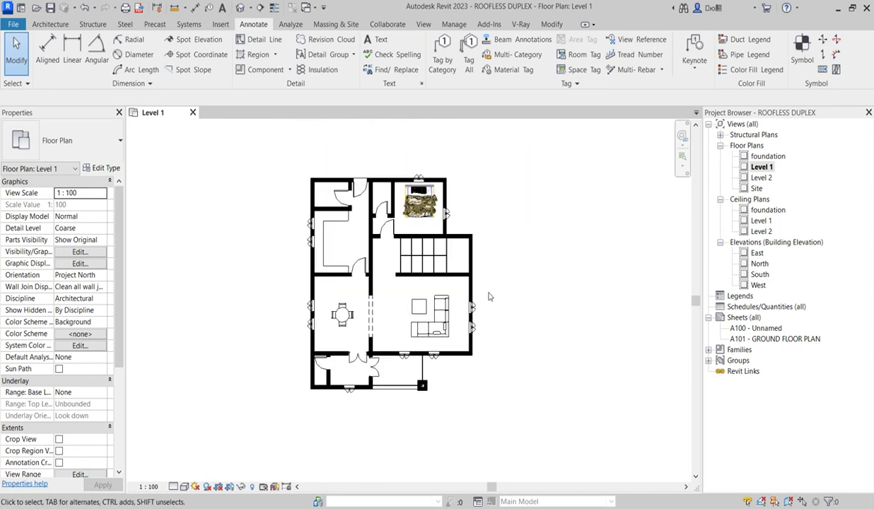
scroll(364, 331, up, 1)
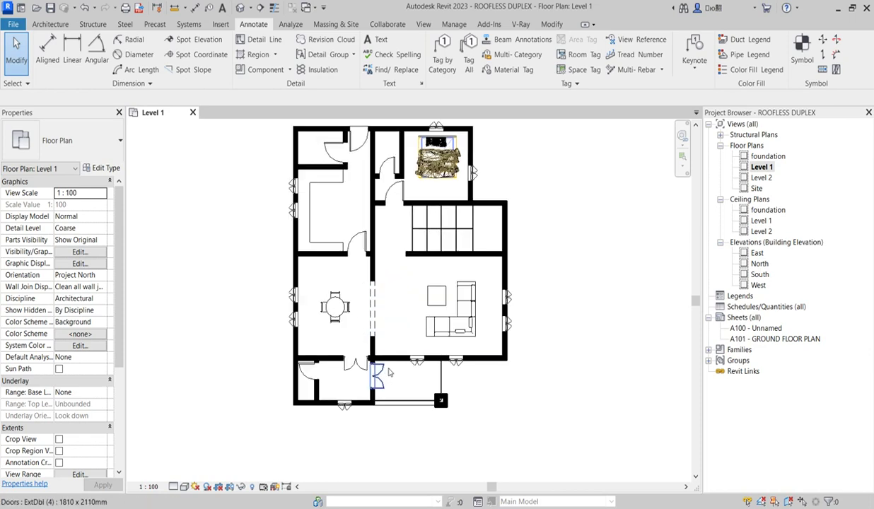